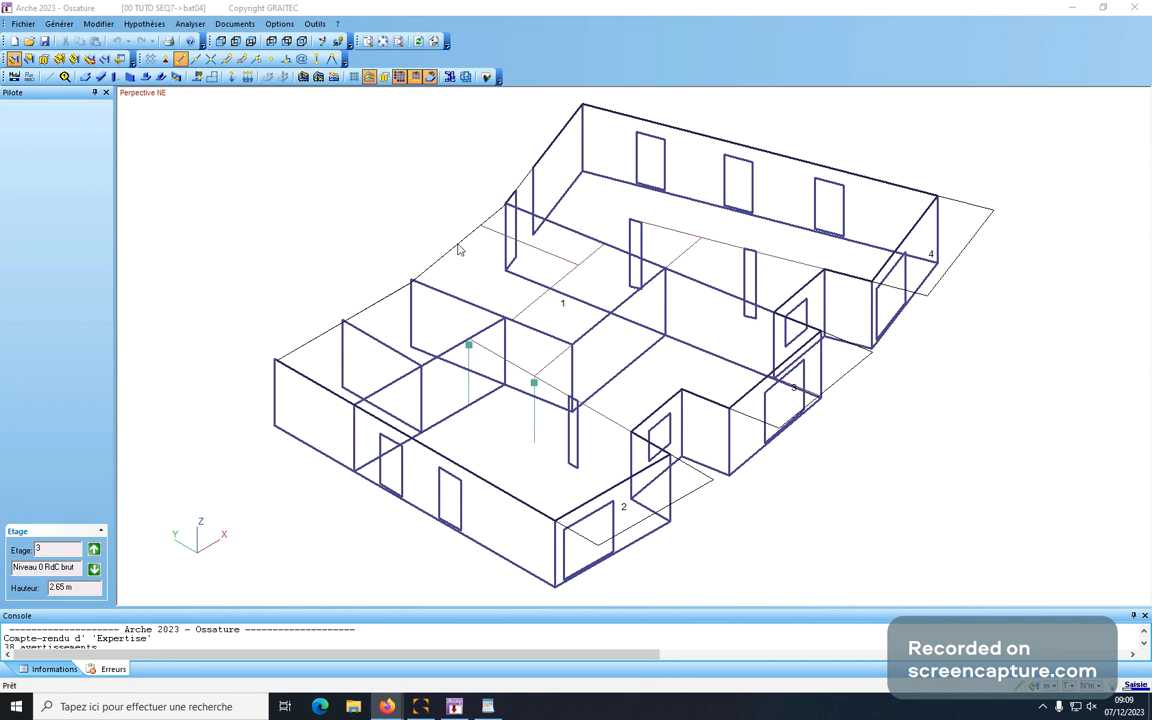
- Examine the properties of the main slab (slab 1) on the active storey
{"action": "left_click", "coordinate": [458, 249]}
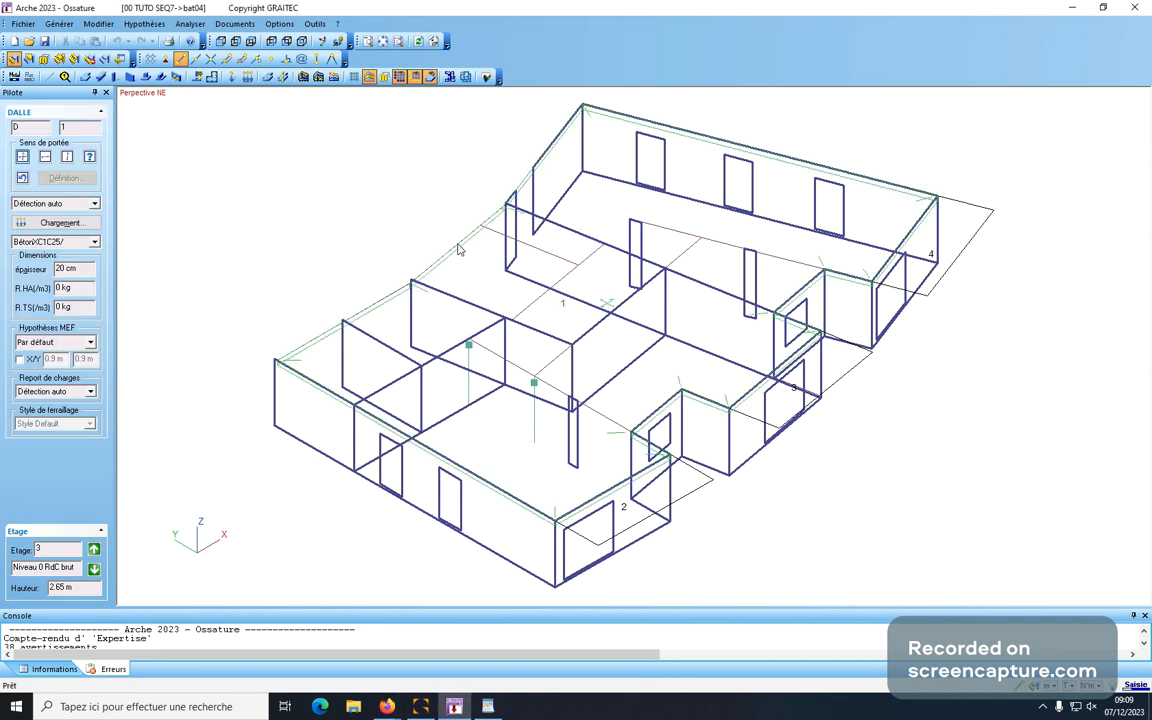
{"action": "key", "text": "Escape"}
{"action": "left_click", "coordinate": [458, 249]}
{"action": "left_click", "coordinate": [464, 247]}
{"action": "left_click", "coordinate": [464, 247]}
{"action": "left_click", "coordinate": [458, 245]}
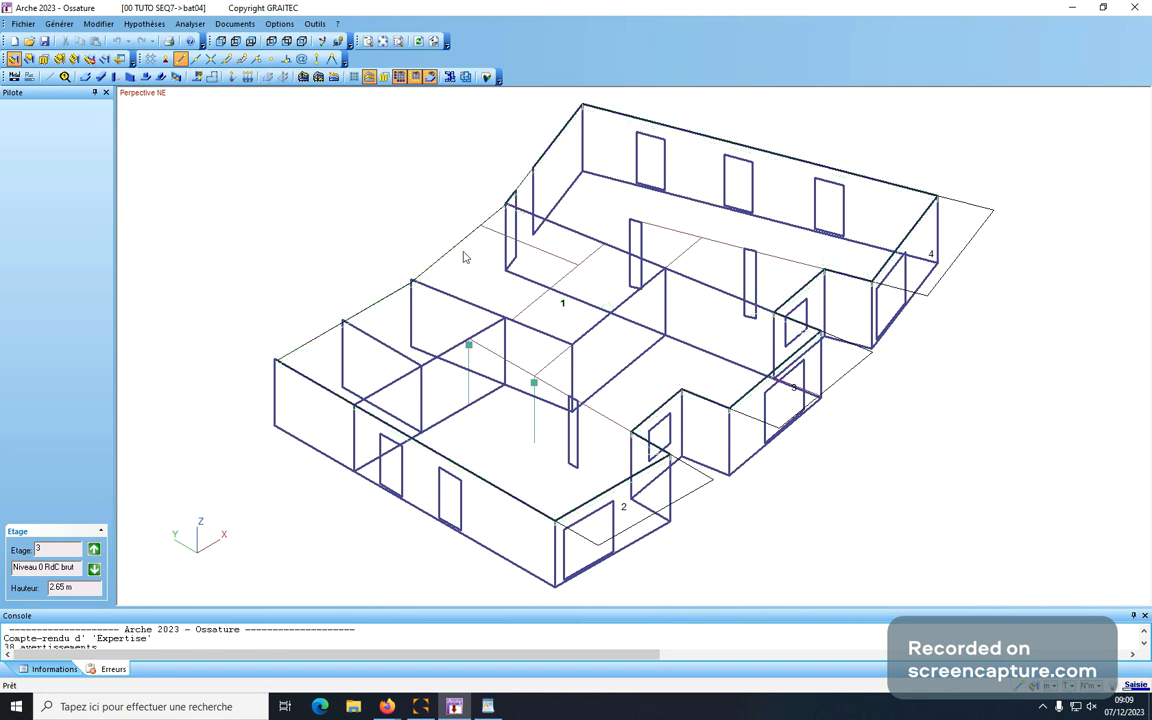
{"action": "left_click", "coordinate": [452, 250]}
{"action": "left_click", "coordinate": [452, 255]}
{"action": "left_click", "coordinate": [452, 255]}
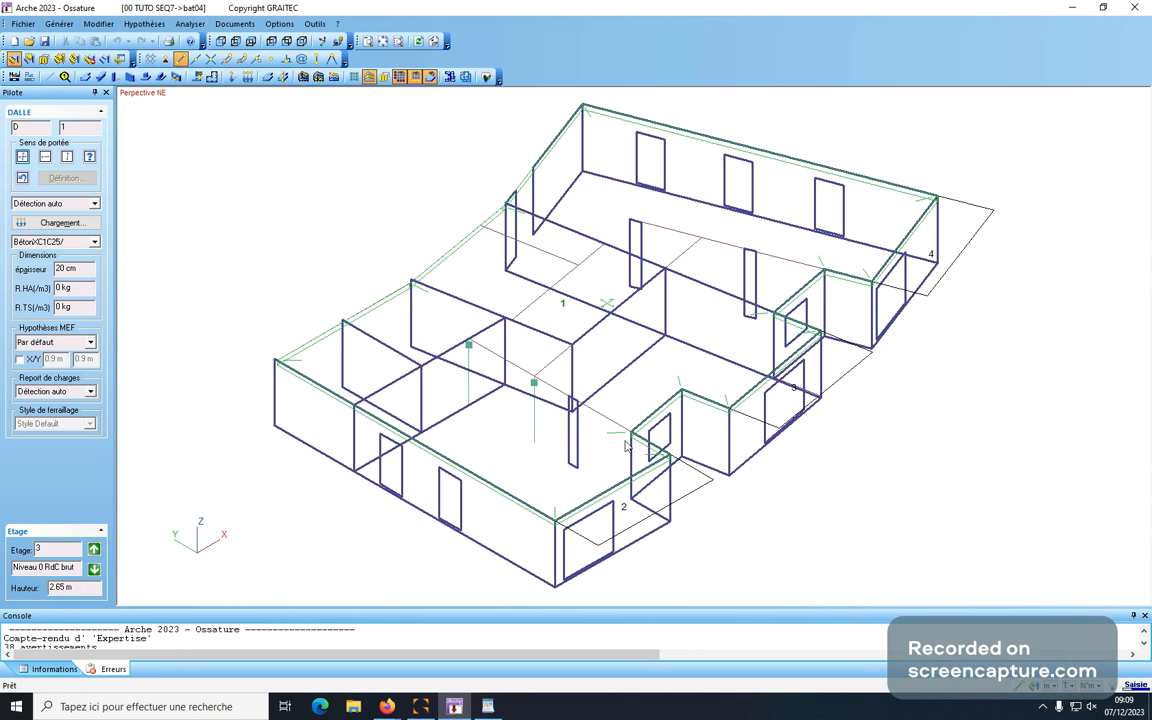
{"action": "left_click", "coordinate": [355, 268]}
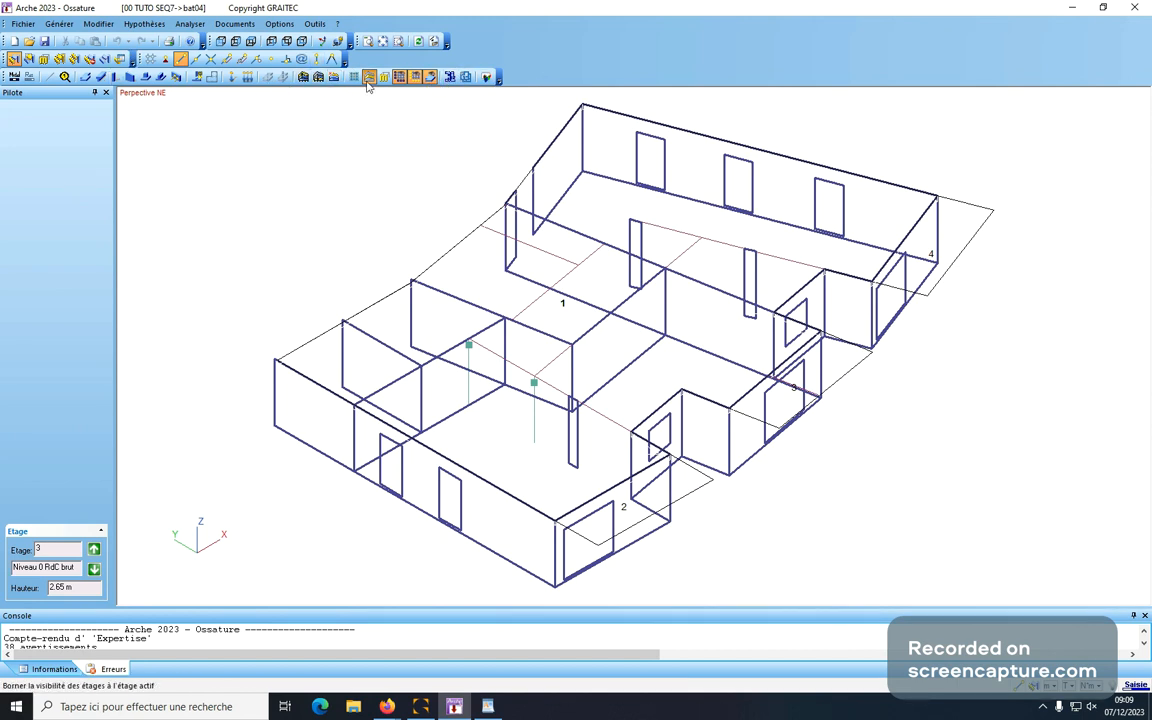
- Show all storeys of the building instead of only the active one
{"action": "left_click", "coordinate": [318, 77]}
{"action": "scroll", "coordinate": [598, 261], "scroll_direction": "down", "scroll_amount": 8}
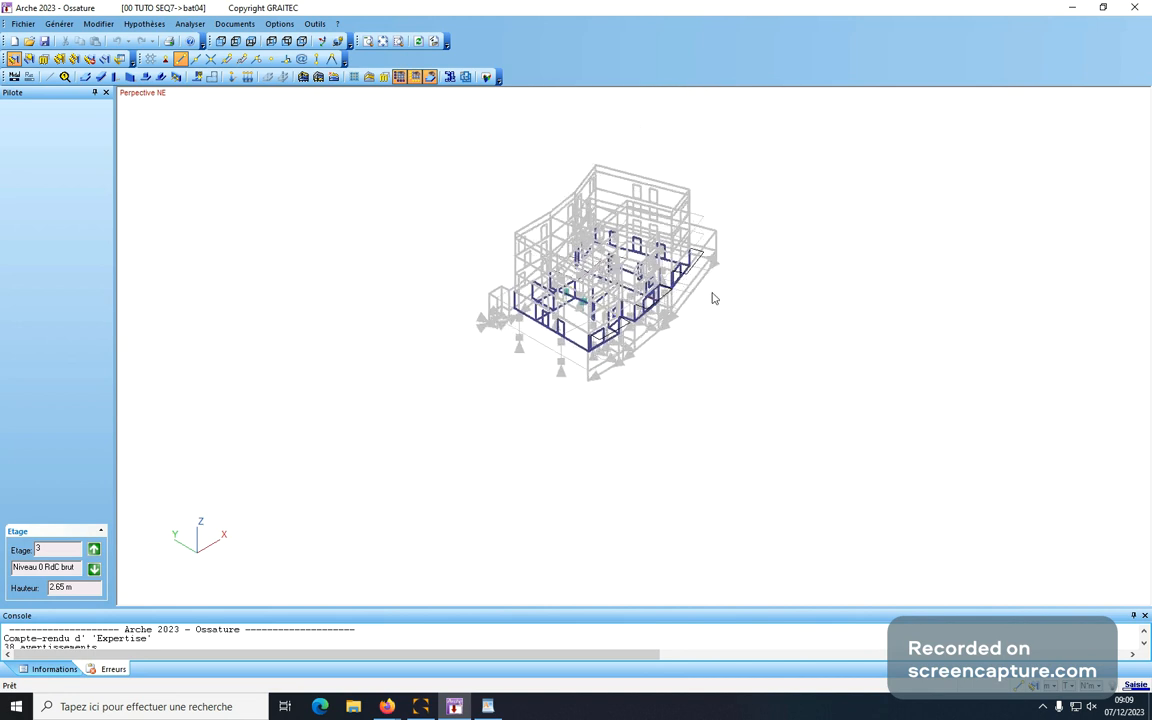
{"action": "middle_click_drag", "start_coordinate": [712, 293], "coordinate": [598, 393]}
{"action": "scroll", "coordinate": [598, 393], "scroll_direction": "up", "scroll_amount": 2}
{"action": "scroll", "coordinate": [577, 388], "scroll_direction": "up", "scroll_amount": 1}
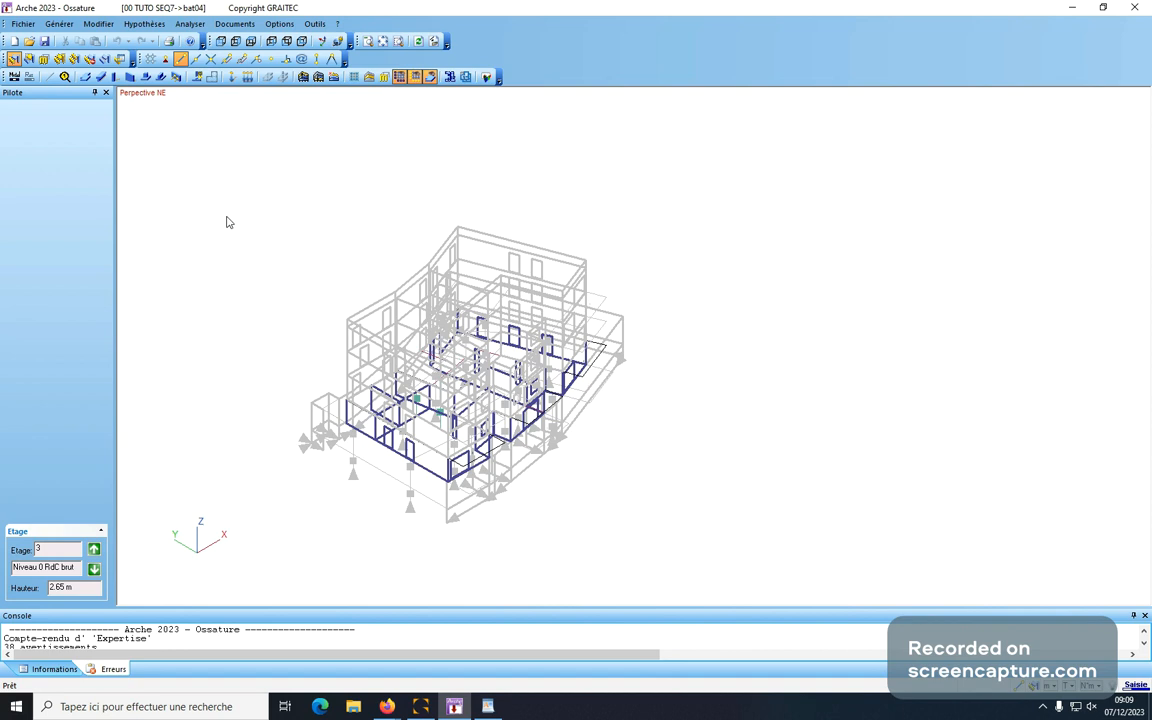
- Select the slabs on all storeys and open their shared status attributes for editing
{"action": "left_click", "coordinate": [74, 60]}
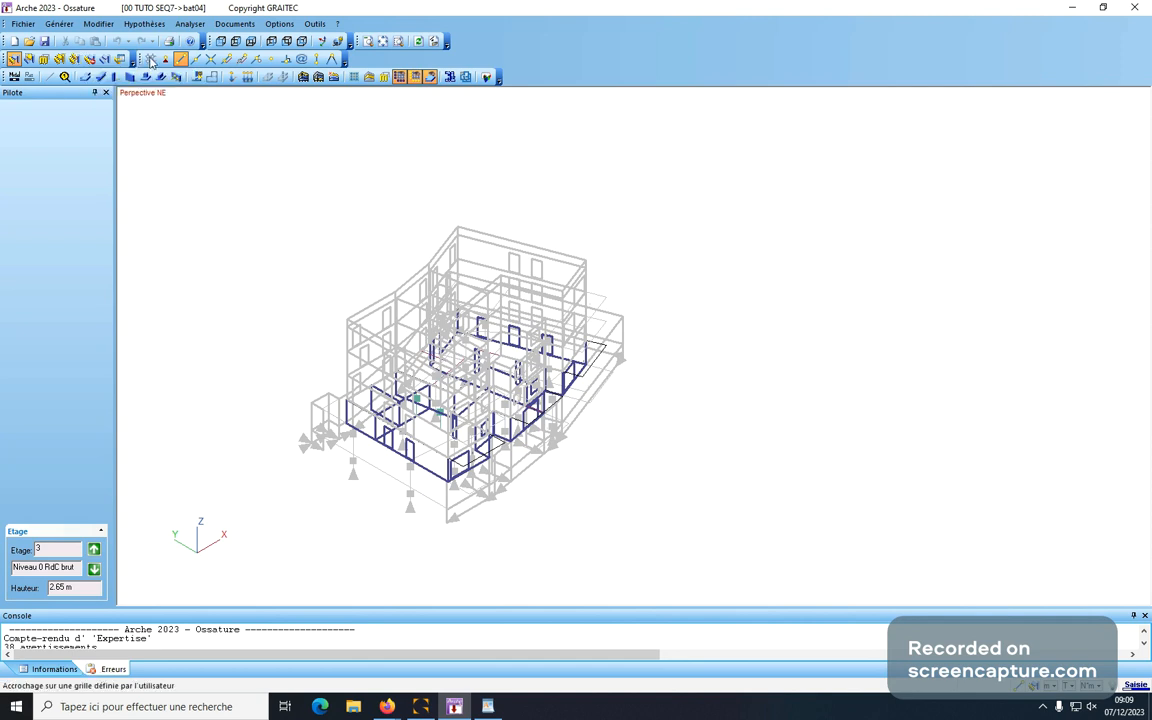
{"action": "left_click", "coordinate": [75, 61]}
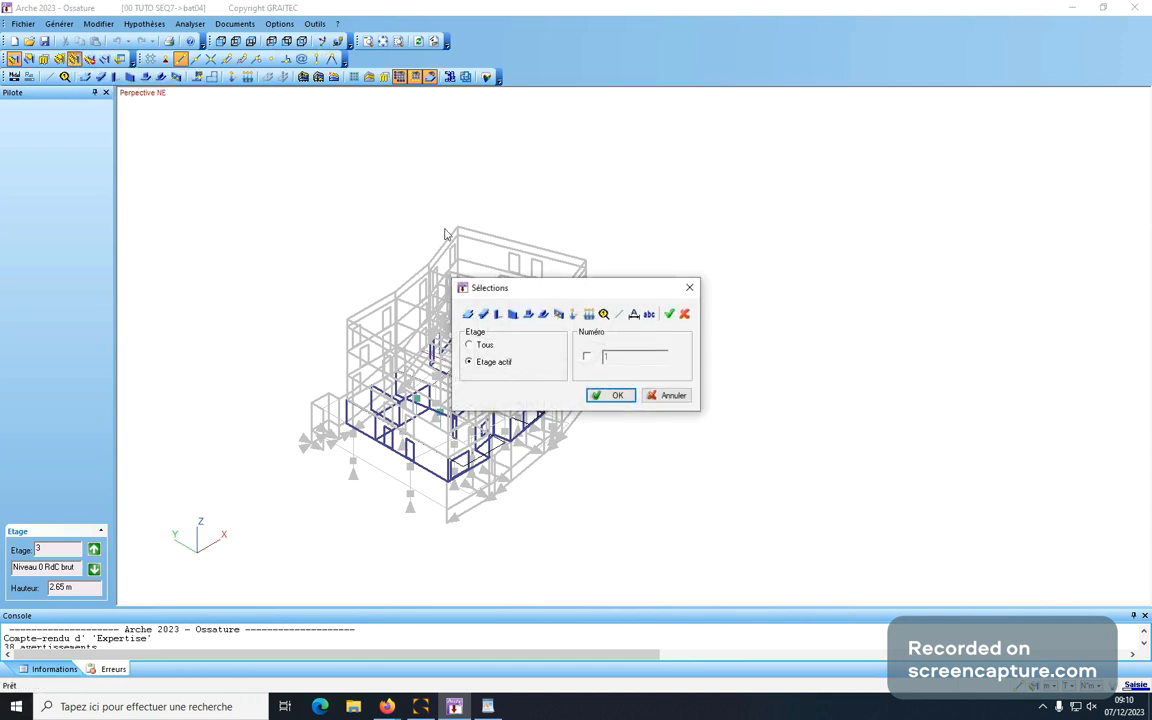
{"action": "left_click", "coordinate": [469, 344]}
{"action": "left_click", "coordinate": [612, 395]}
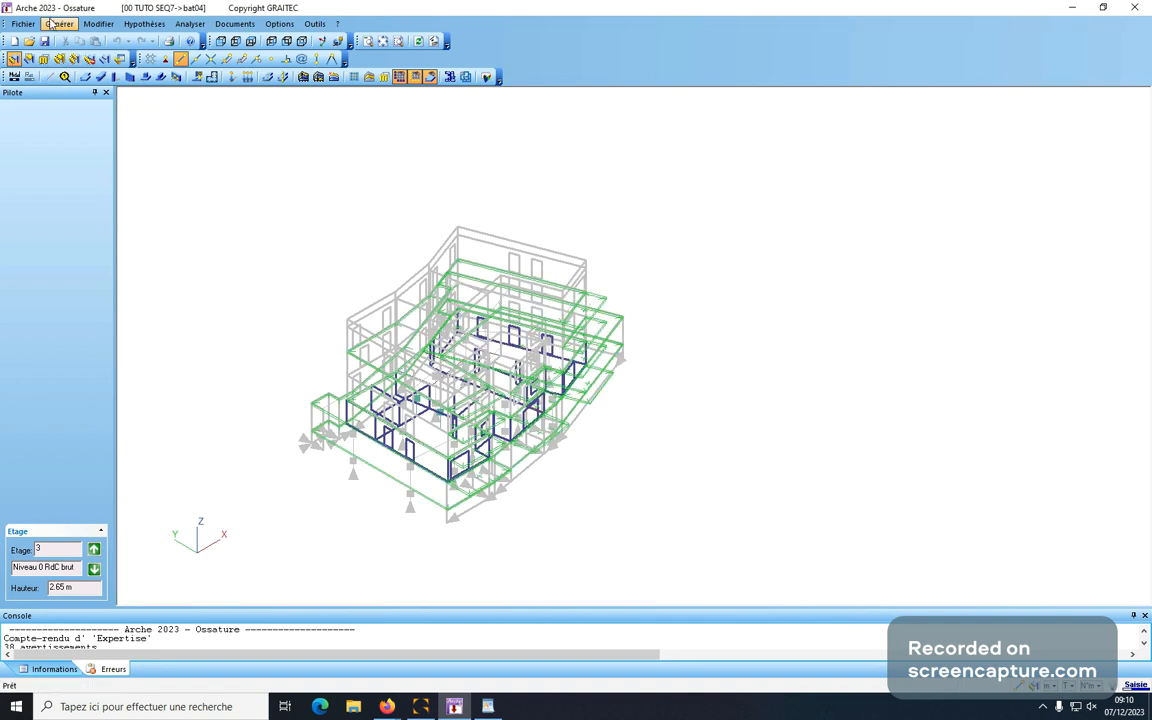
{"action": "left_click", "coordinate": [100, 26]}
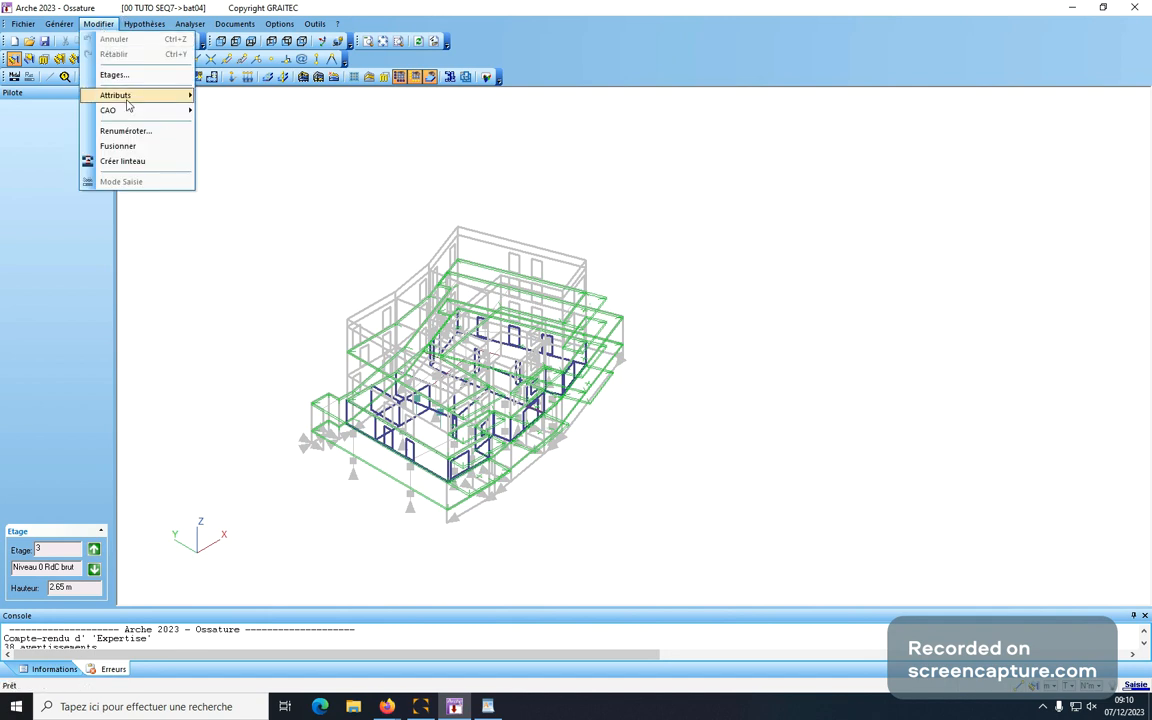
{"action": "mouse_move", "coordinate": [116, 95]}
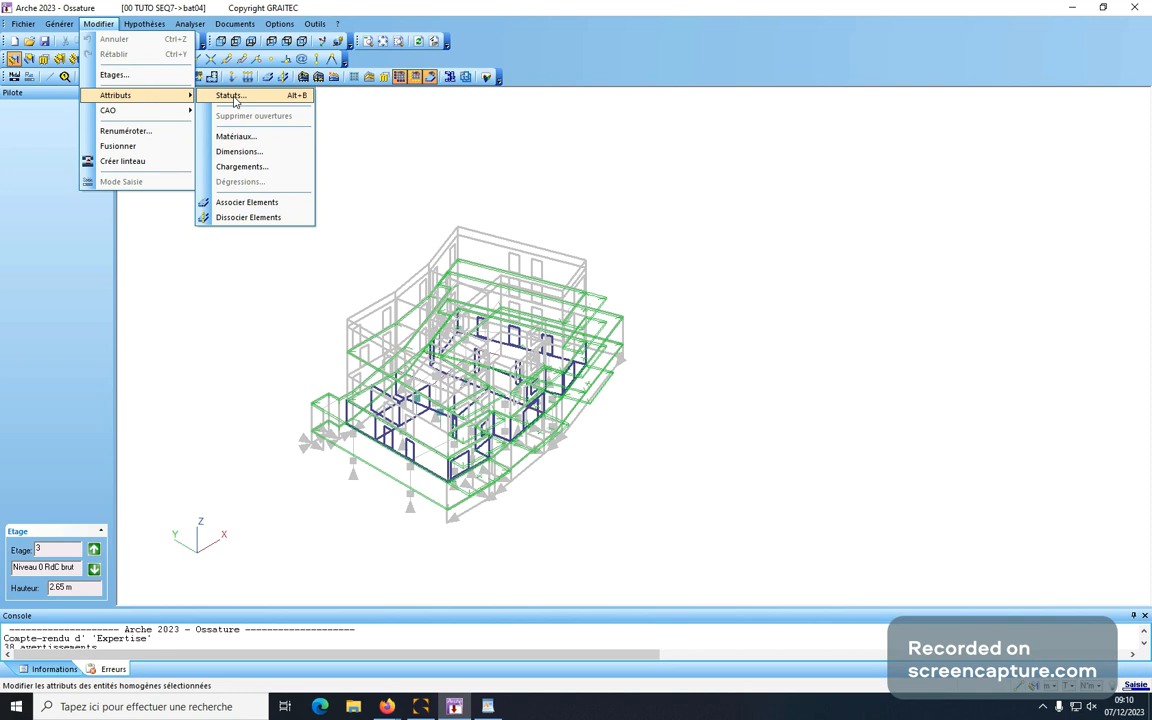
{"action": "left_click", "coordinate": [230, 96]}
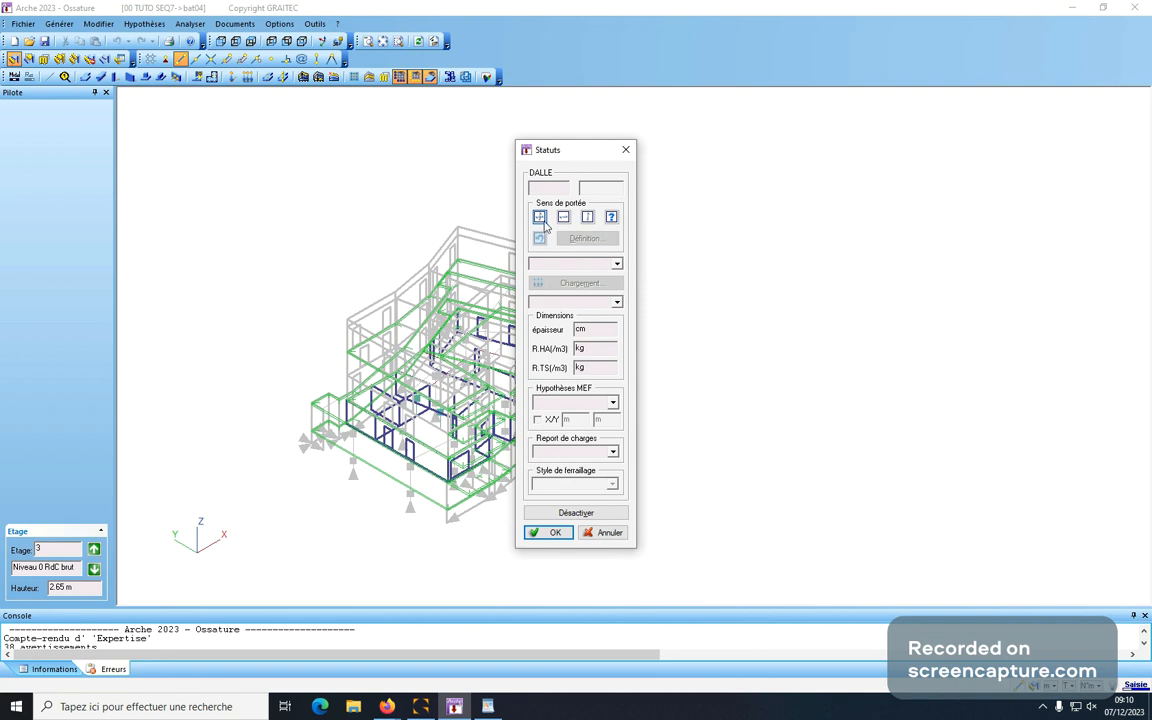
- Set the selected slabs' floor type to Plancher Courant and their material to BétonXC1C25/
{"action": "left_click", "coordinate": [617, 264]}
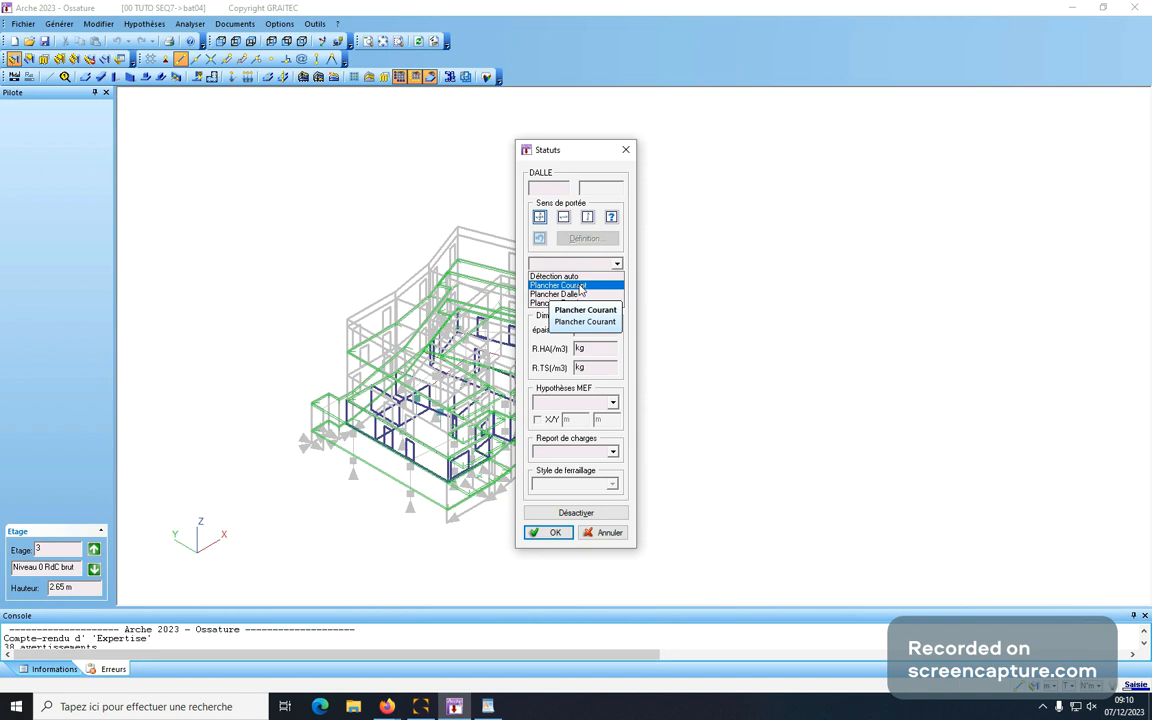
{"action": "left_click", "coordinate": [579, 286]}
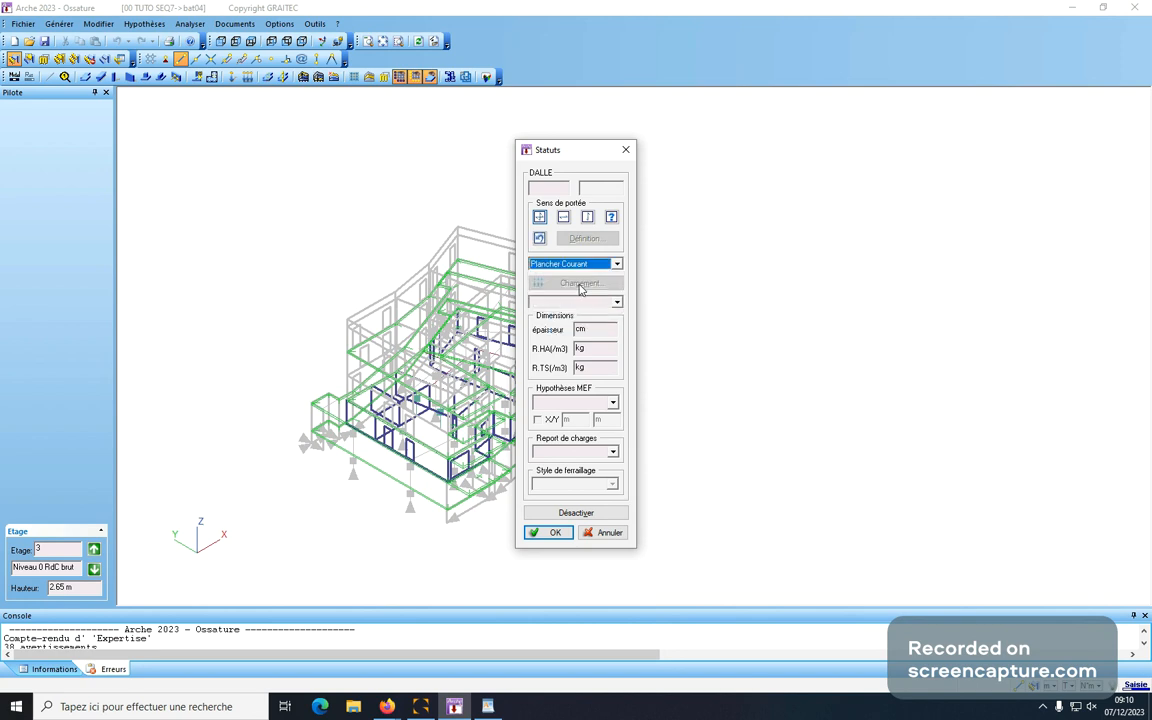
{"action": "left_click", "coordinate": [617, 303]}
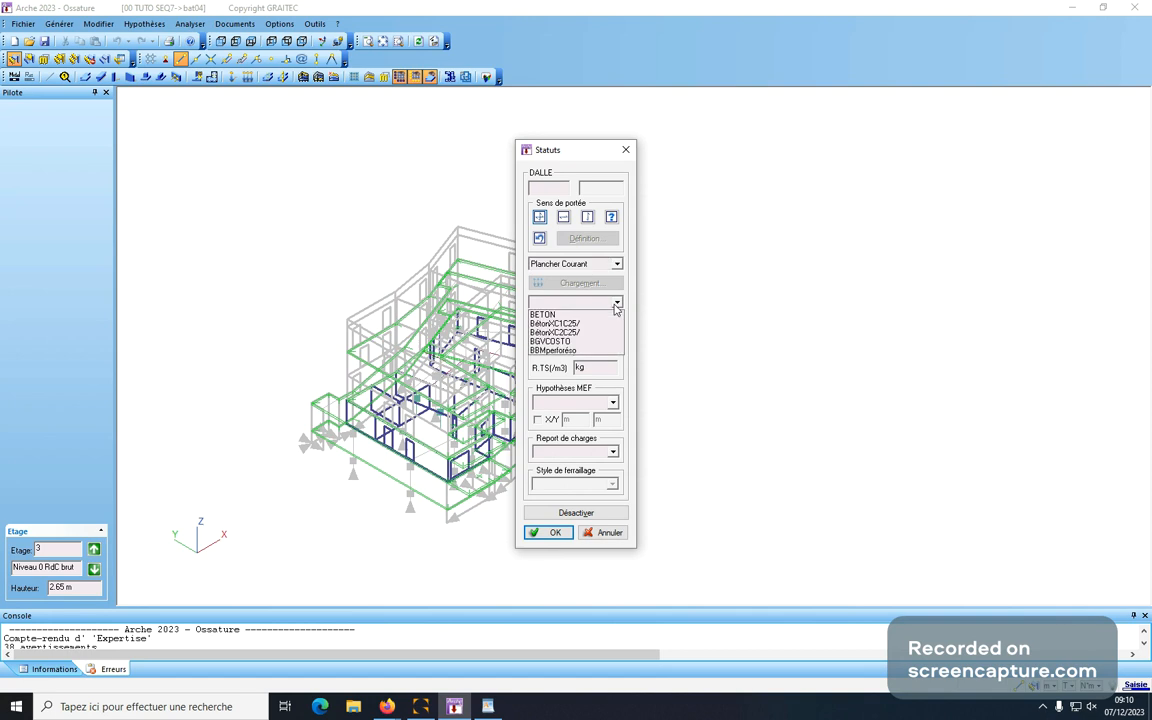
{"action": "left_click", "coordinate": [566, 325]}
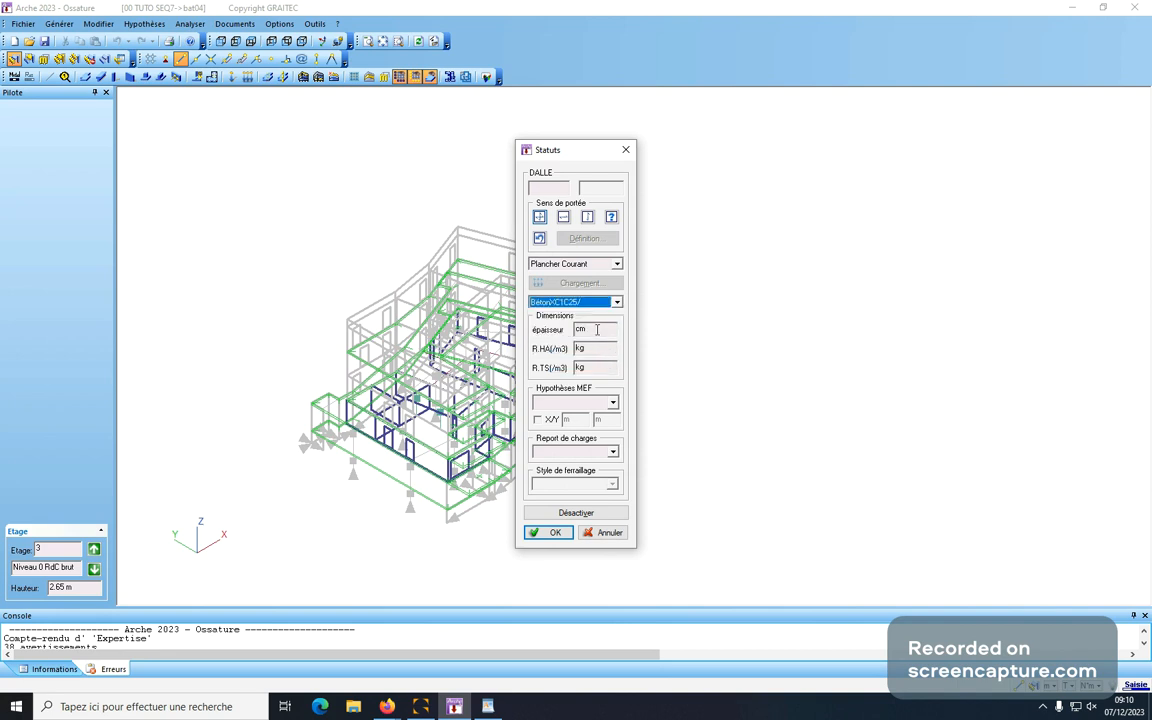
{"action": "left_click", "coordinate": [597, 329]}
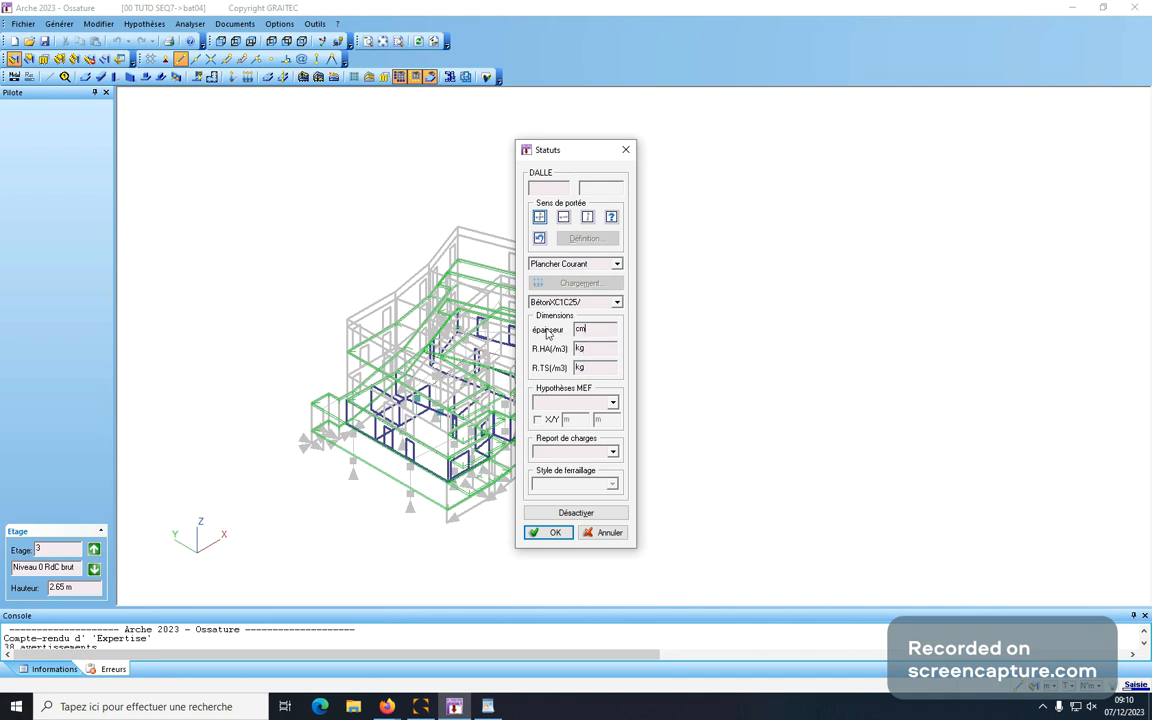
- Set the slabs' MEF hypothesis to Par défaut and load transfer to Lignes de rupture, and apply the attributes
{"action": "left_click", "coordinate": [612, 403]}
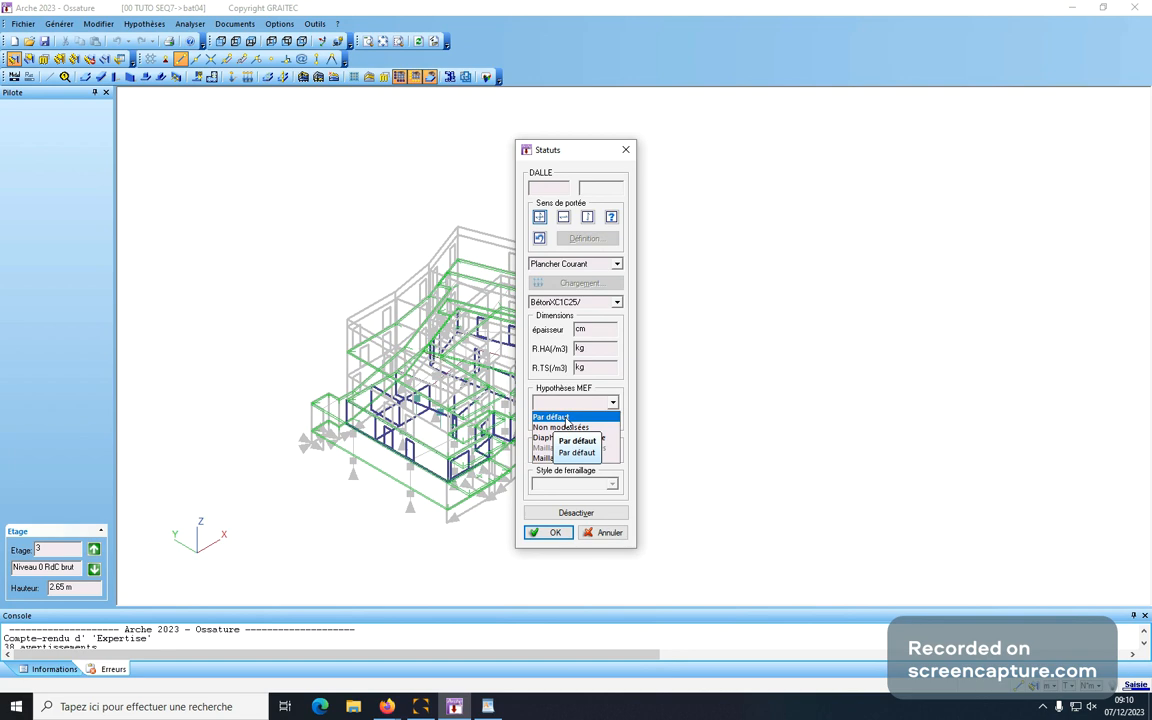
{"action": "left_click", "coordinate": [565, 417]}
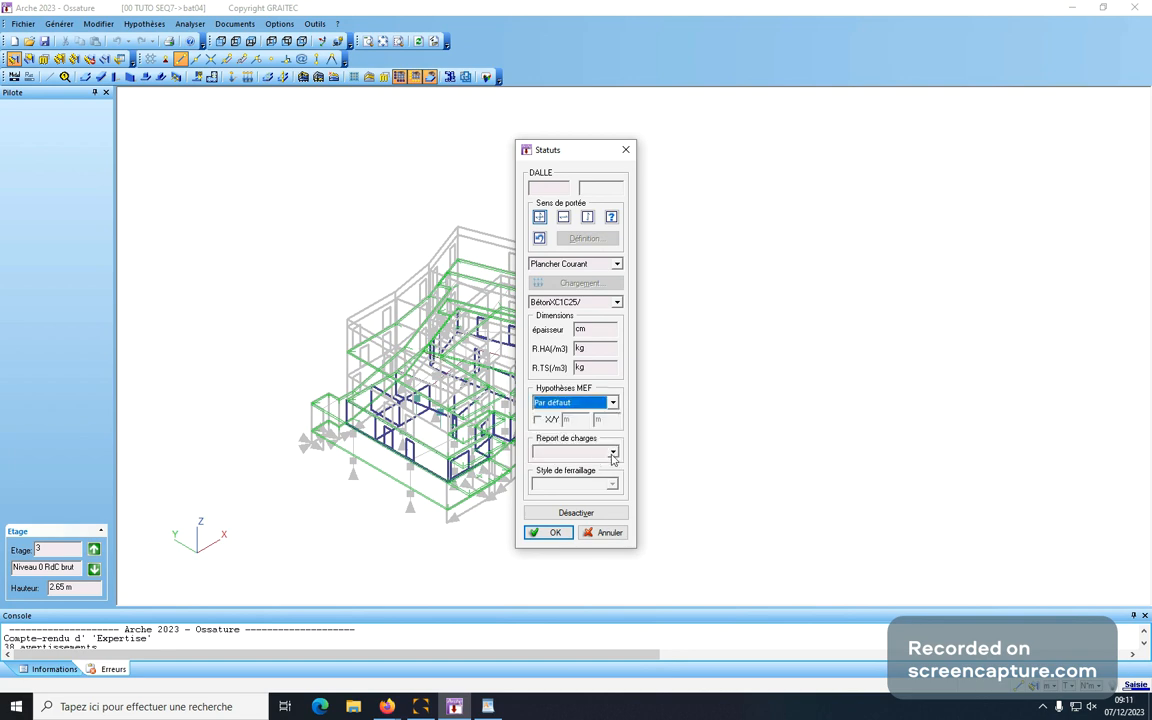
{"action": "left_click", "coordinate": [613, 453]}
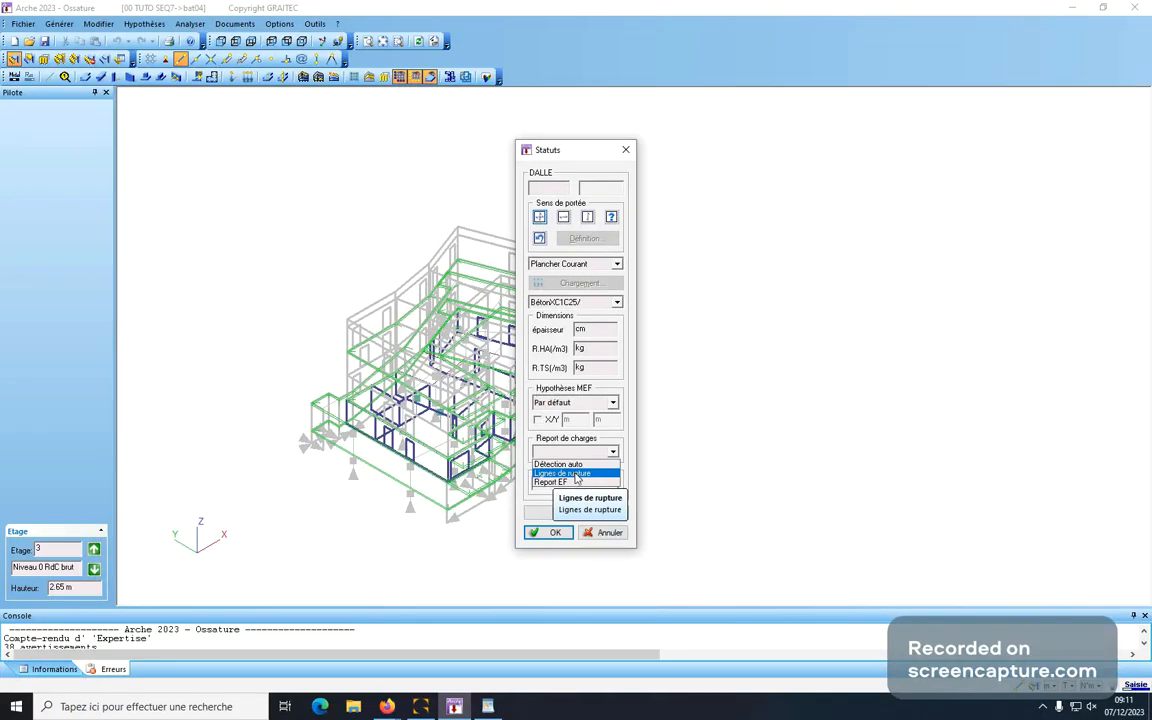
{"action": "left_click", "coordinate": [576, 474]}
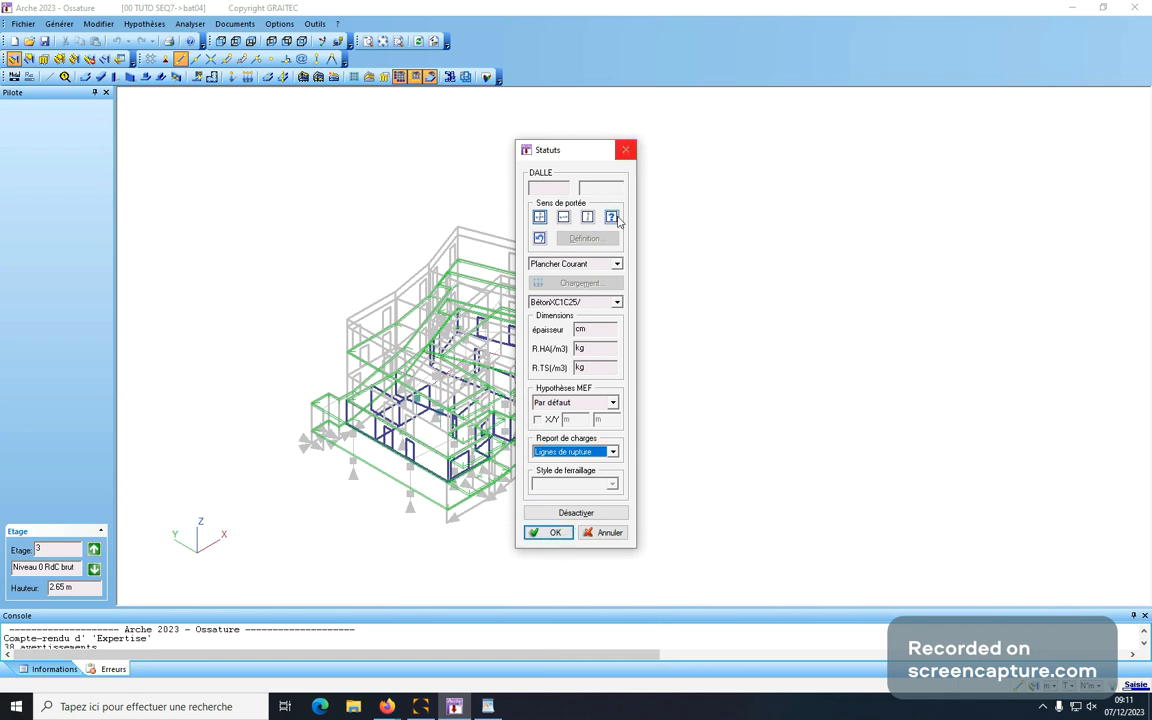
{"action": "left_click", "coordinate": [545, 536]}
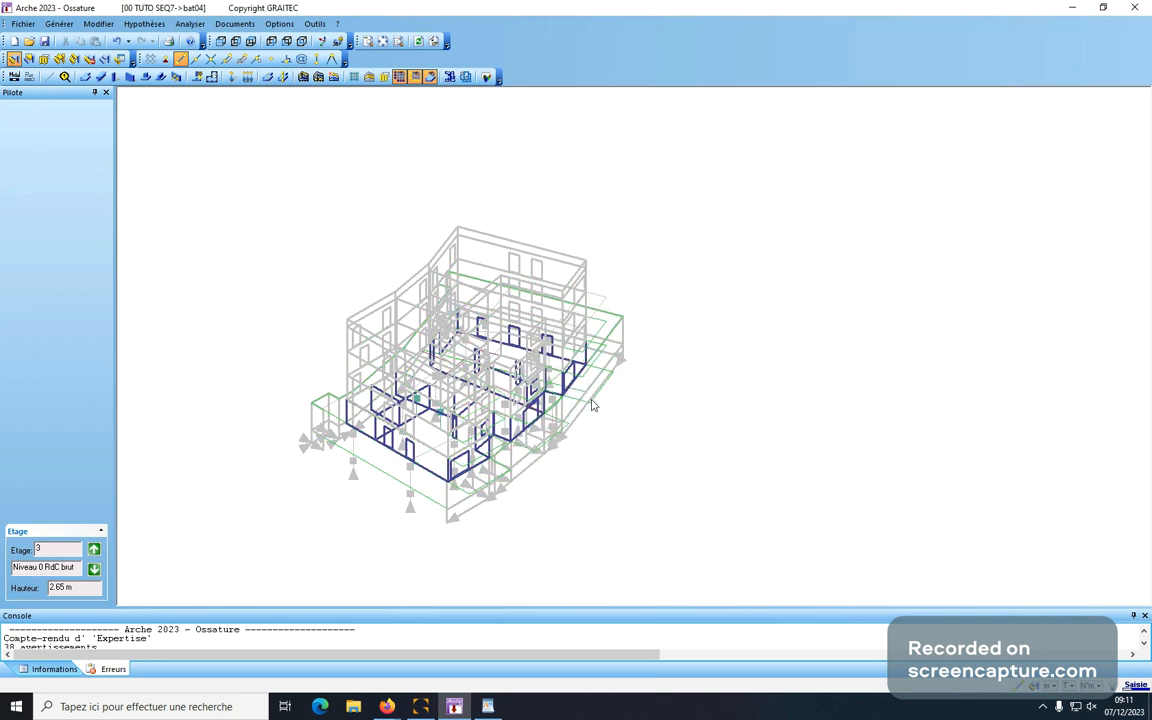
- Limit the display to the active storey and check the attributes of slabs 4 and 1
{"action": "left_click", "coordinate": [369, 77]}
{"action": "left_click", "coordinate": [534, 328]}
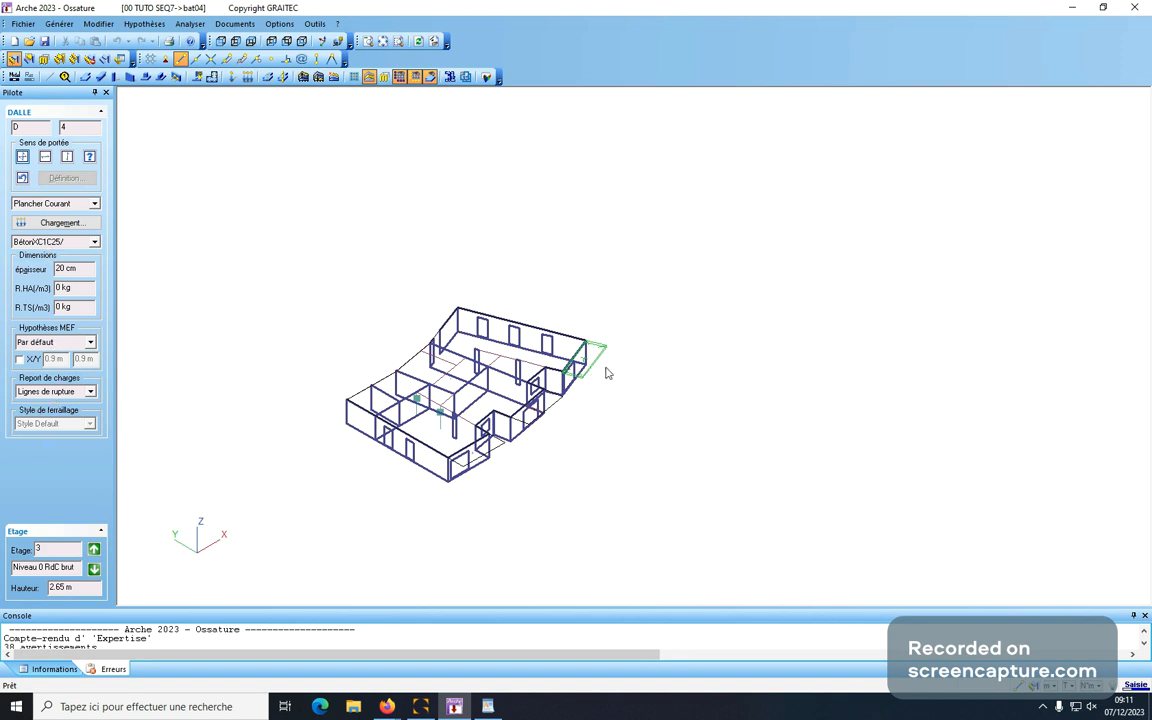
{"action": "left_click", "coordinate": [546, 334]}
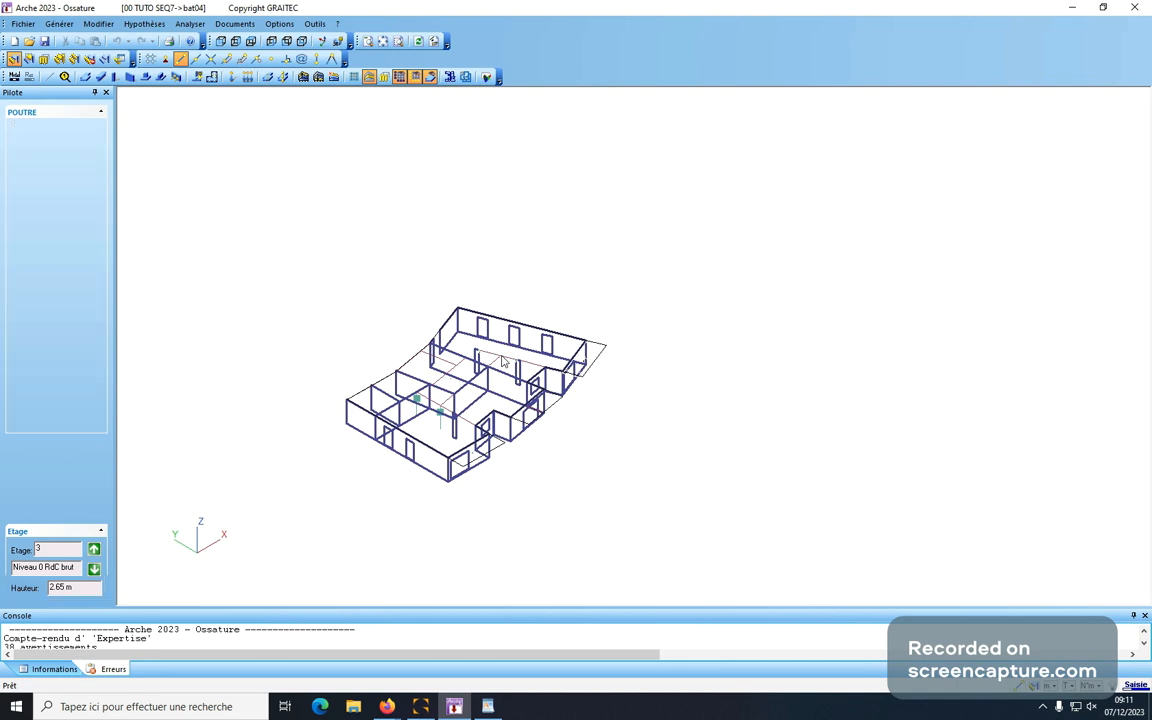
{"action": "left_click", "coordinate": [490, 322]}
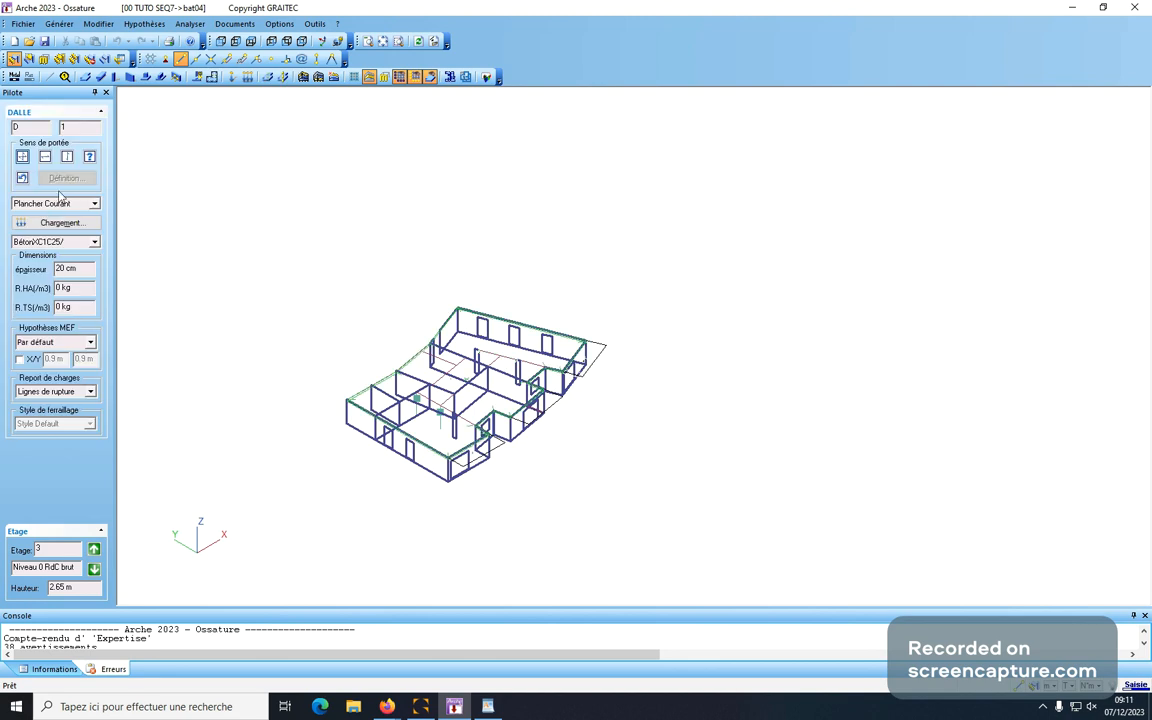
{"action": "left_click", "coordinate": [416, 212]}
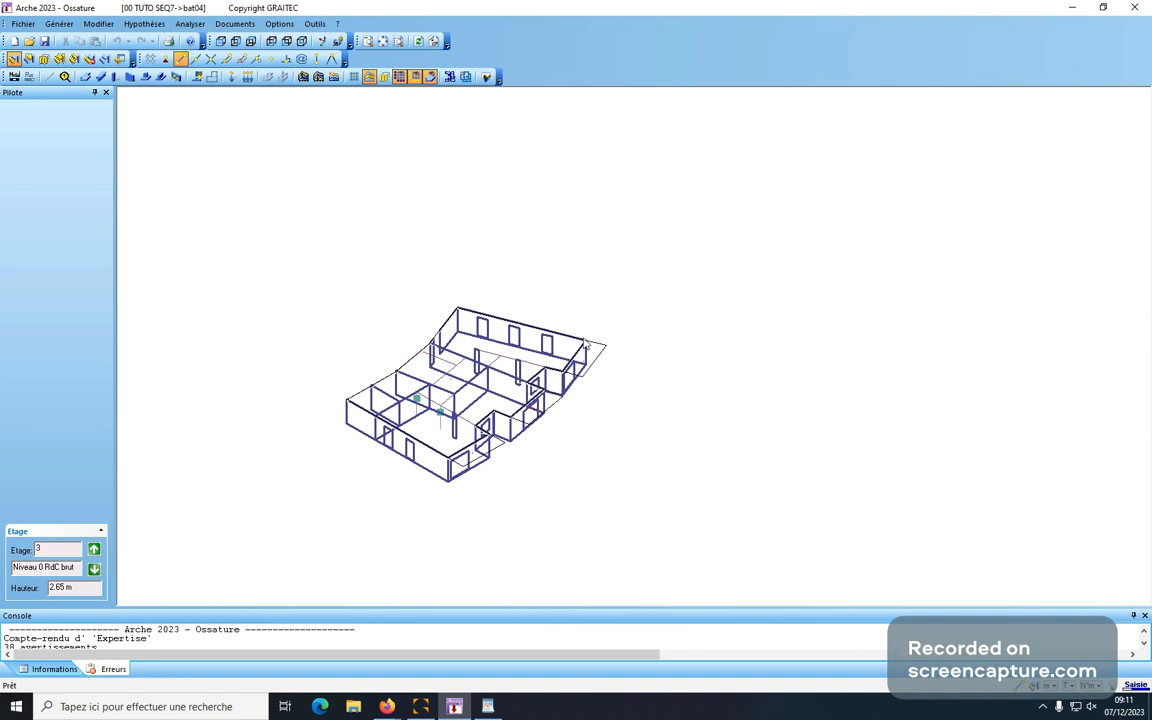
{"action": "scroll", "coordinate": [590, 340], "scroll_direction": "up", "scroll_amount": 3}
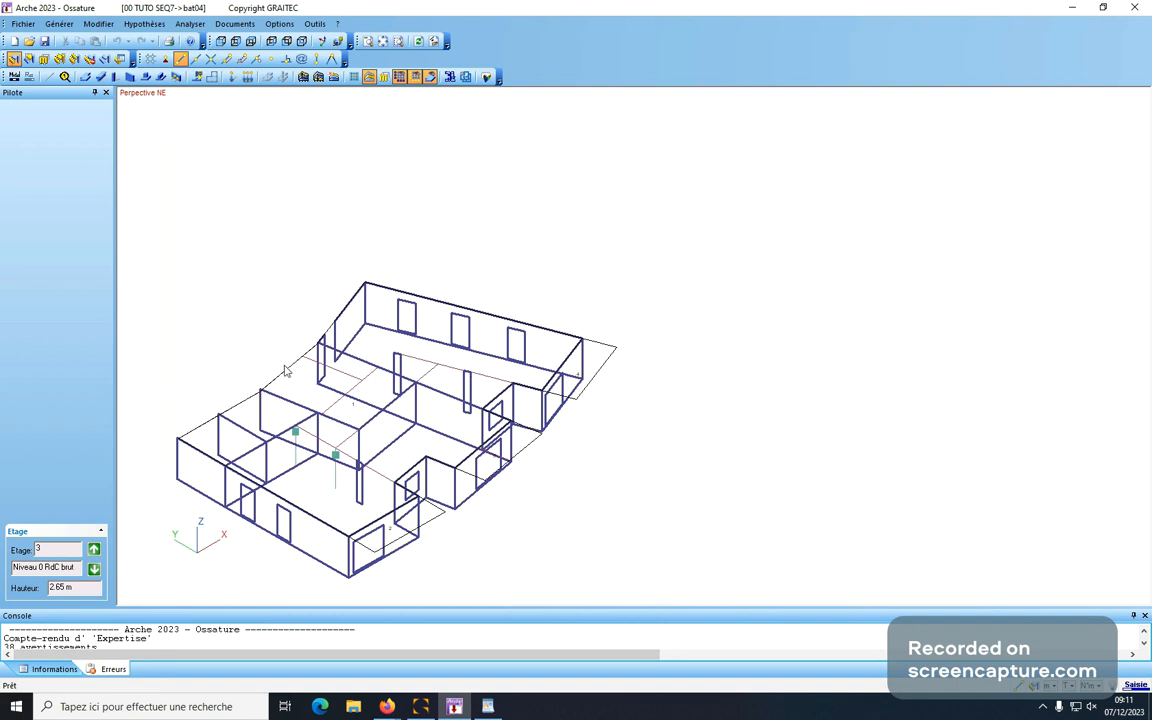
{"action": "left_click", "coordinate": [288, 373]}
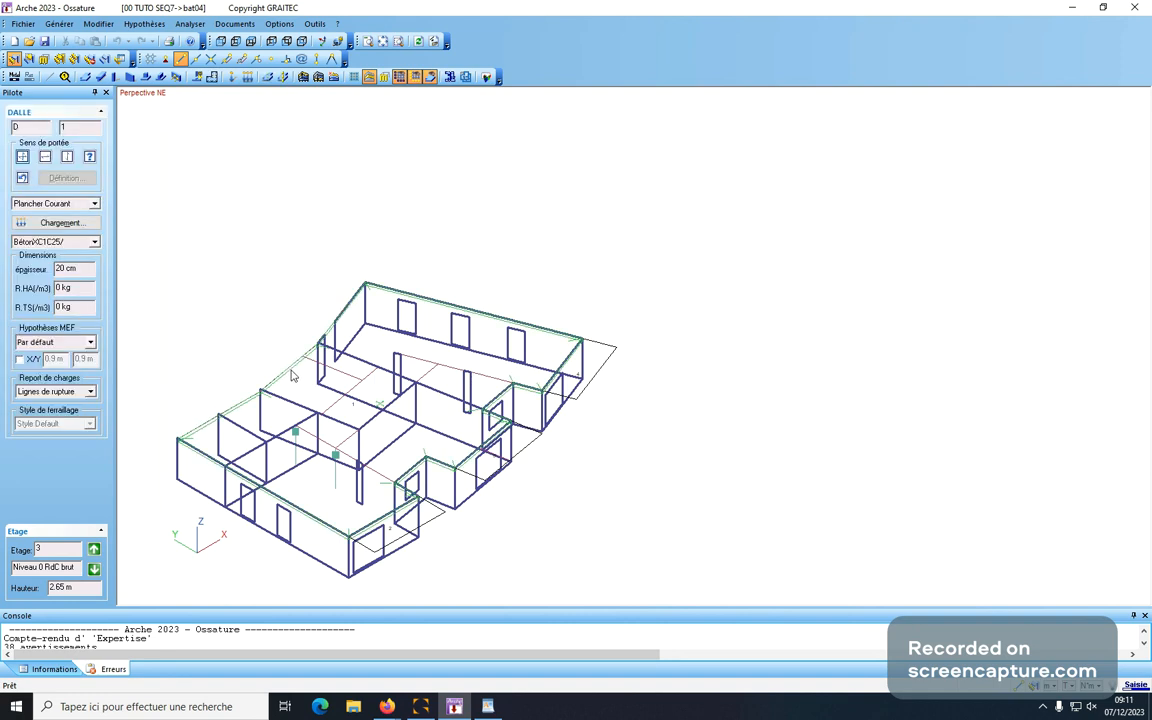
{"action": "key", "text": "Escape"}
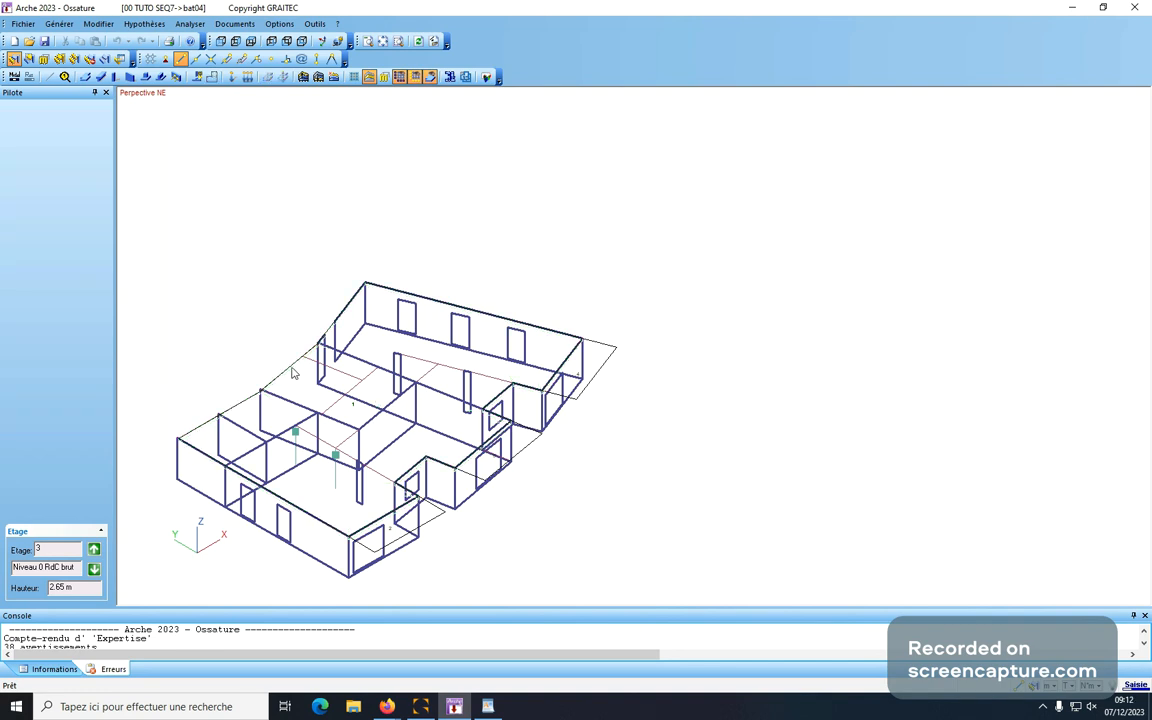
- Review the surface load settings of slab 4 and close them without changes
{"action": "left_click", "coordinate": [581, 400]}
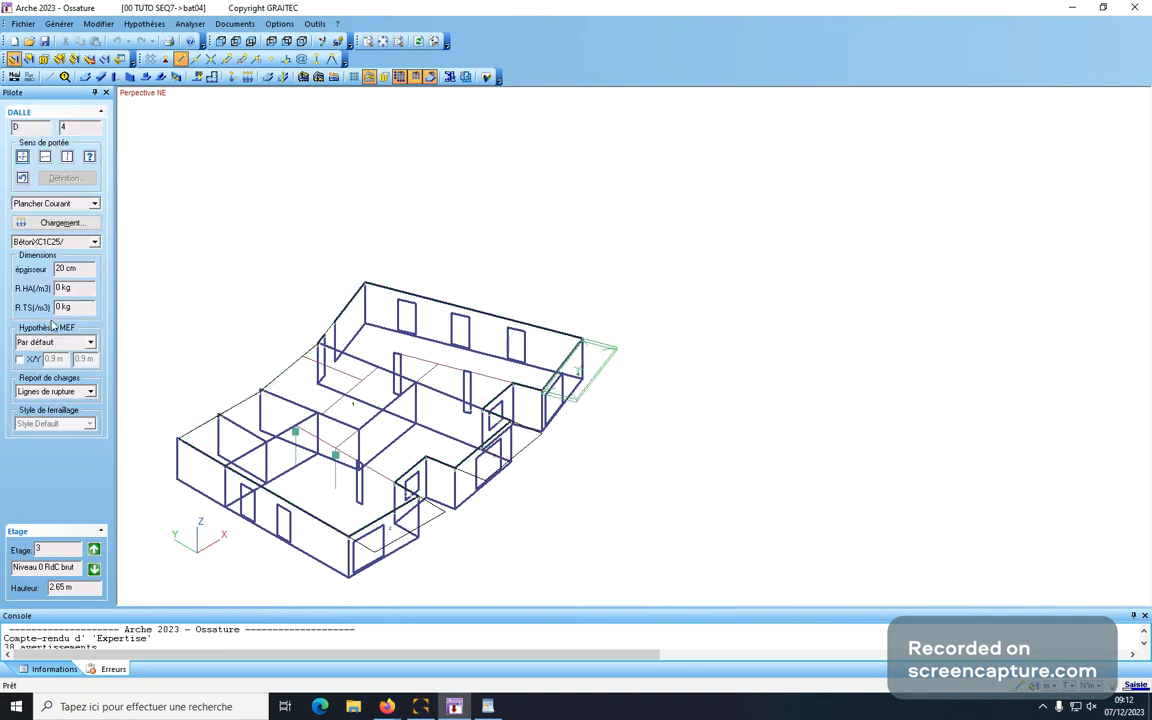
{"action": "left_click", "coordinate": [60, 222]}
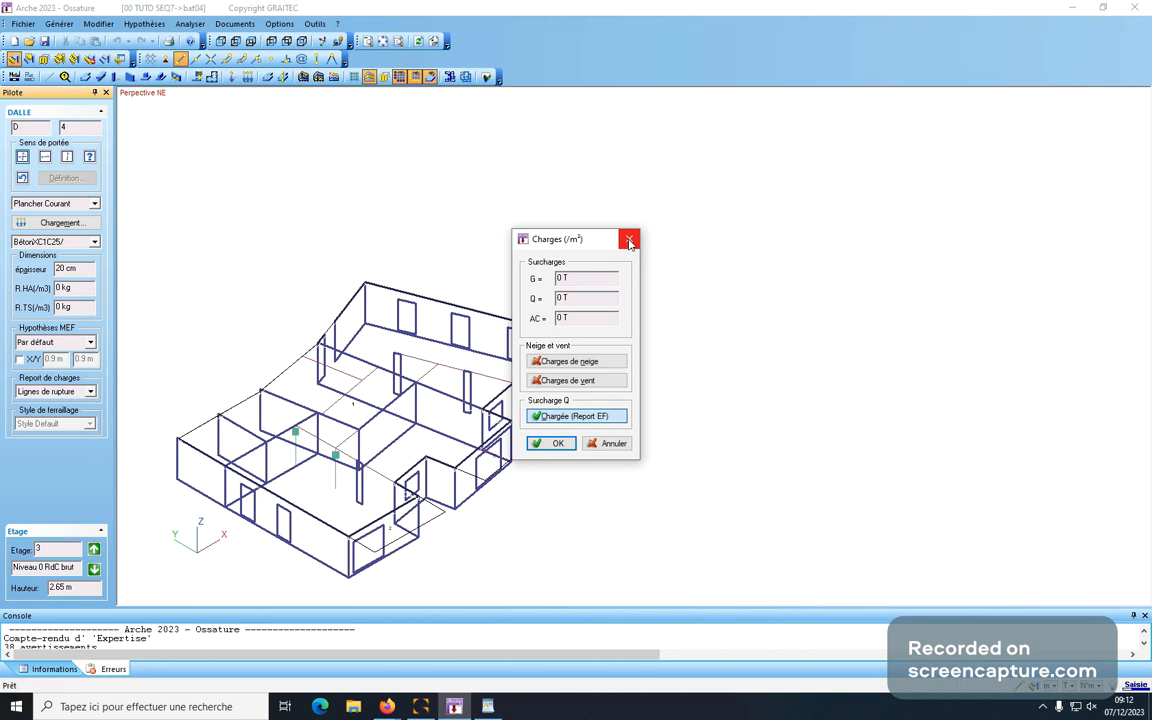
{"action": "left_click", "coordinate": [629, 241]}
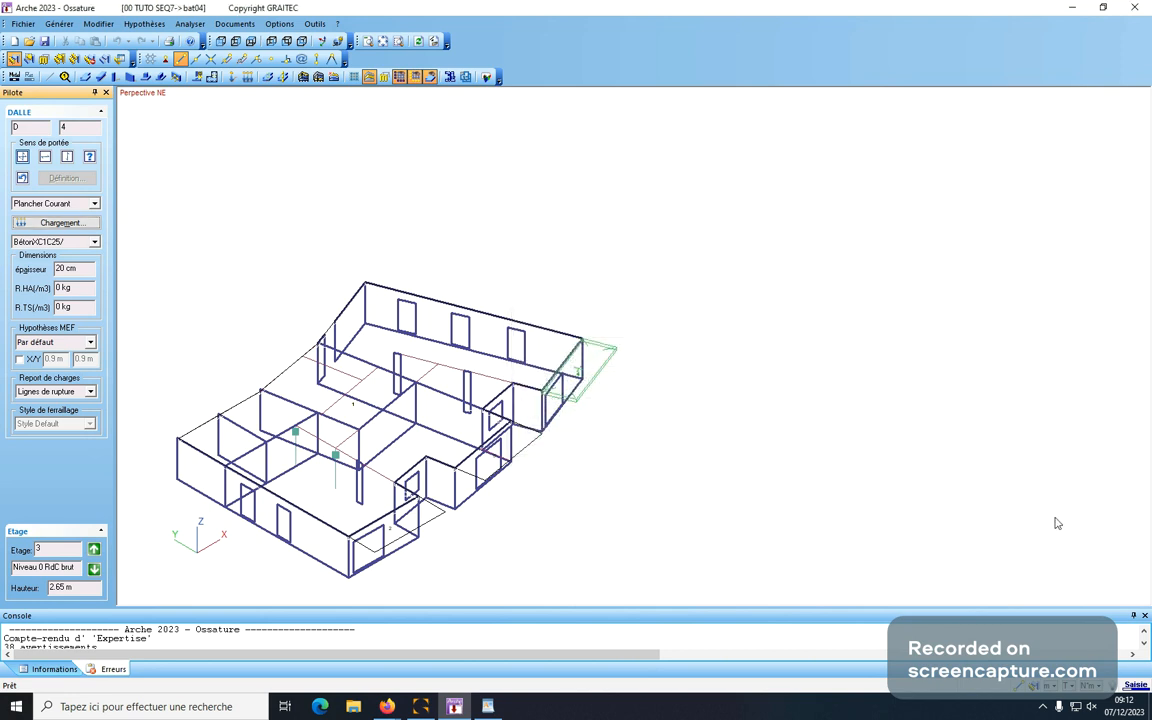
- Set the force unit to KiloNewton and the moment unit to KiloNewton*m
{"action": "left_click", "coordinate": [1076, 690]}
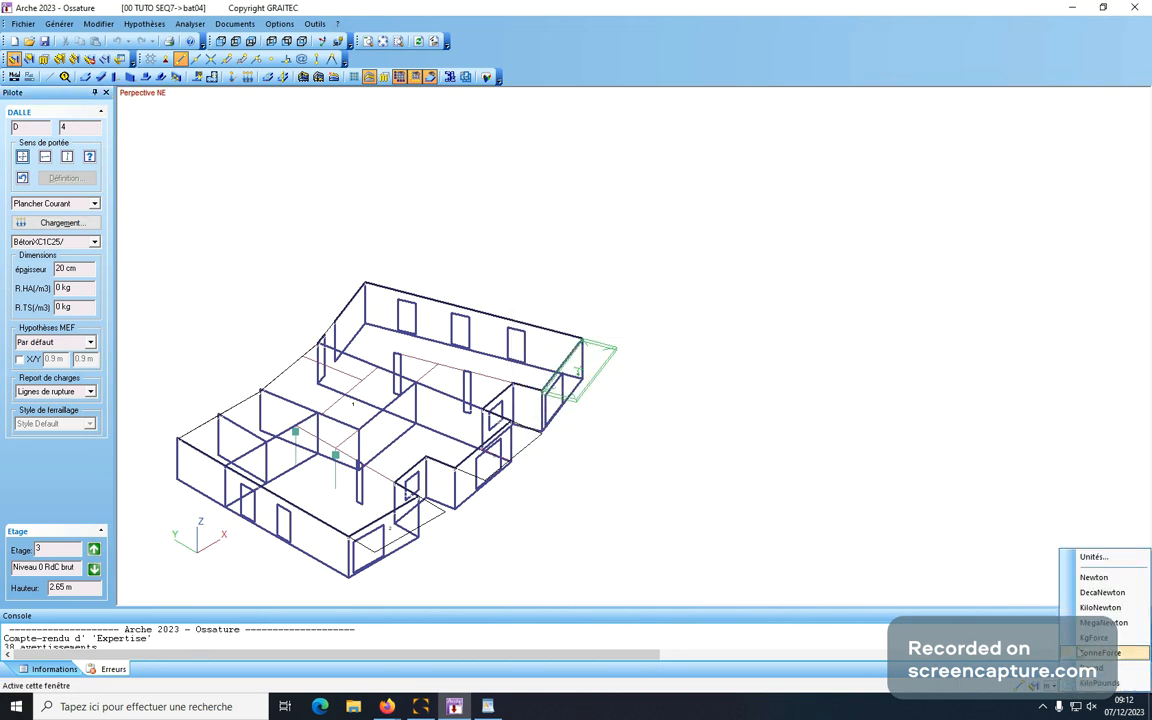
{"action": "left_click", "coordinate": [1100, 590]}
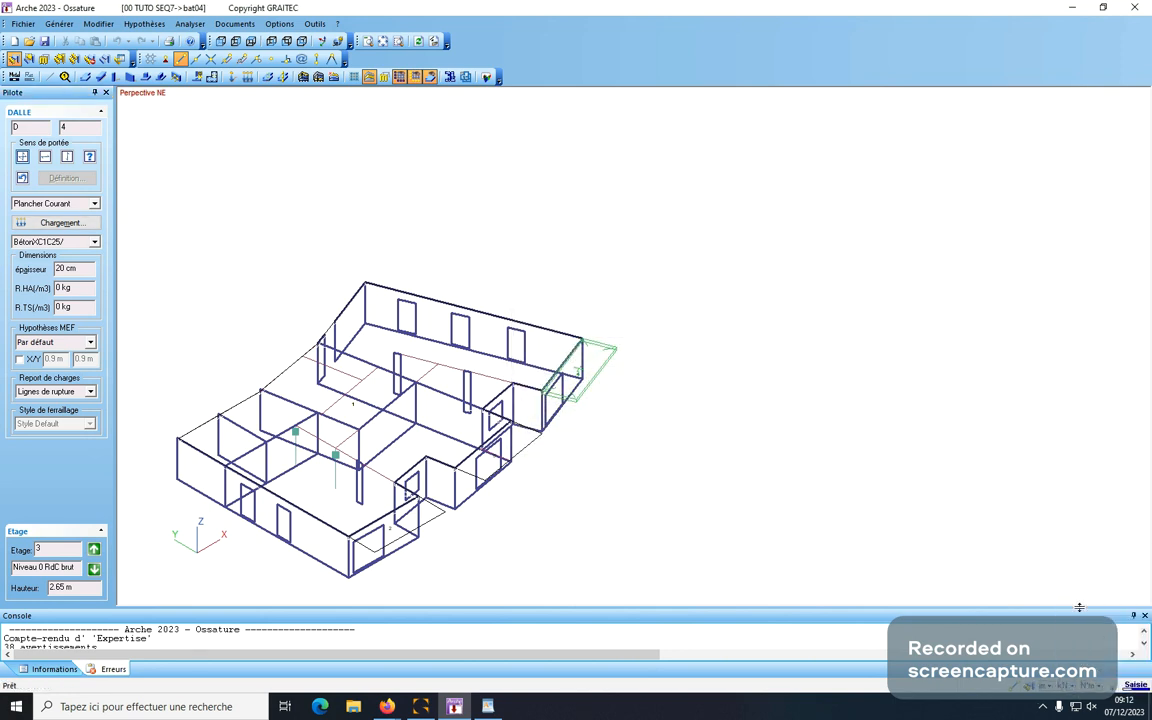
{"action": "left_click", "coordinate": [1099, 687]}
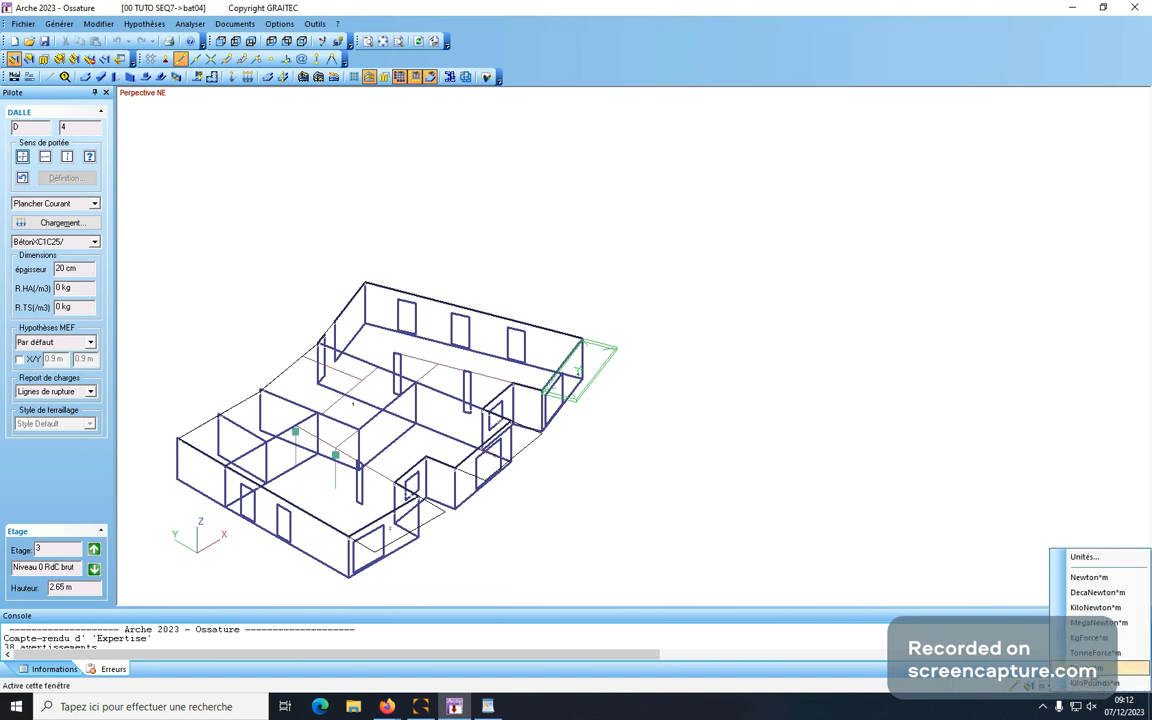
{"action": "left_click", "coordinate": [1098, 607]}
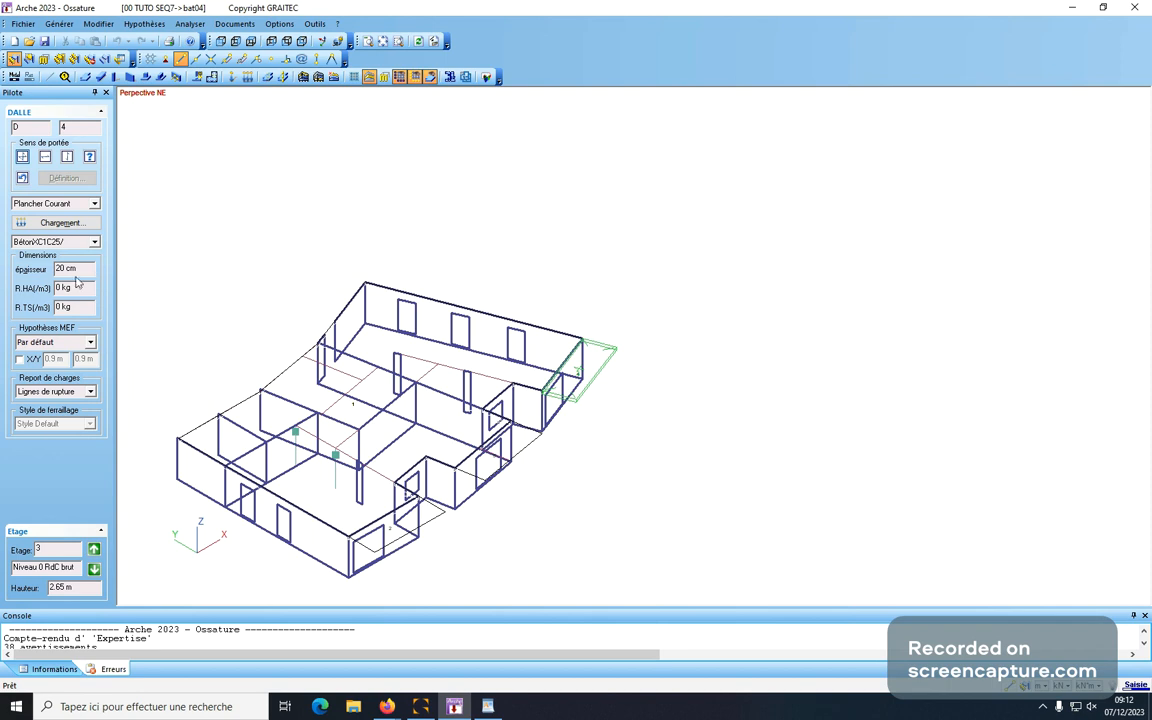
- Check slab 4's surface load settings in the new units, close them without changes and deselect the slab
{"action": "left_click", "coordinate": [55, 220]}
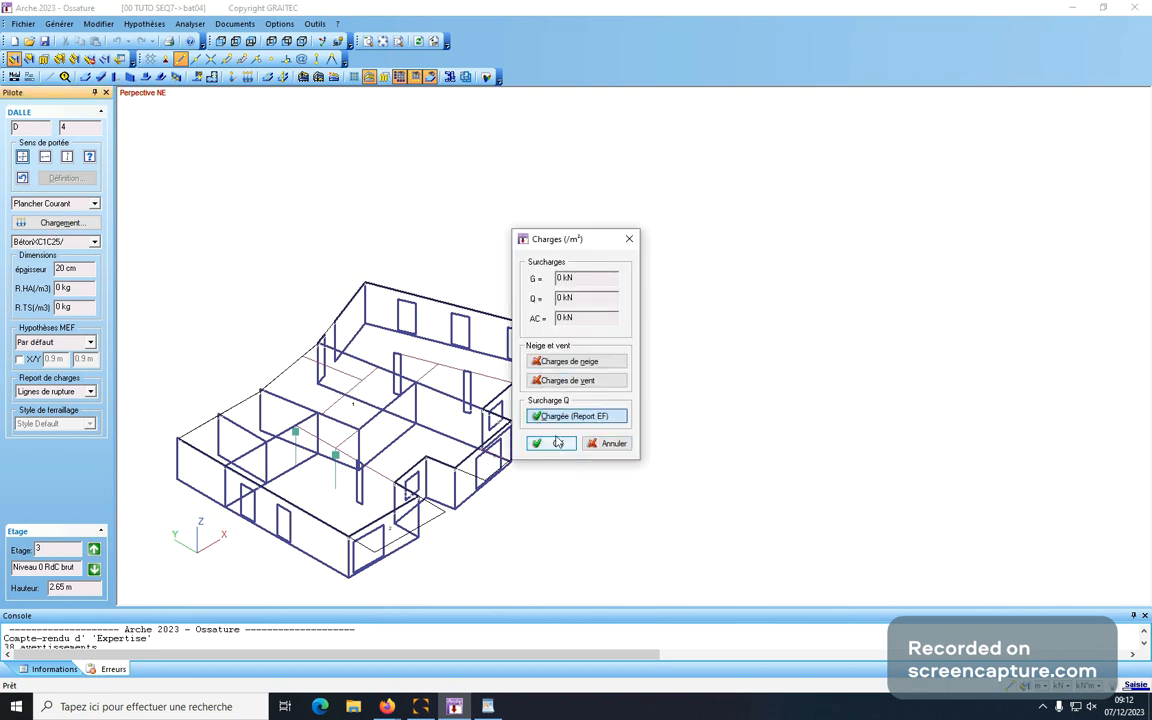
{"action": "left_click", "coordinate": [633, 245]}
{"action": "scroll", "coordinate": [653, 371], "scroll_direction": "down", "scroll_amount": 2}
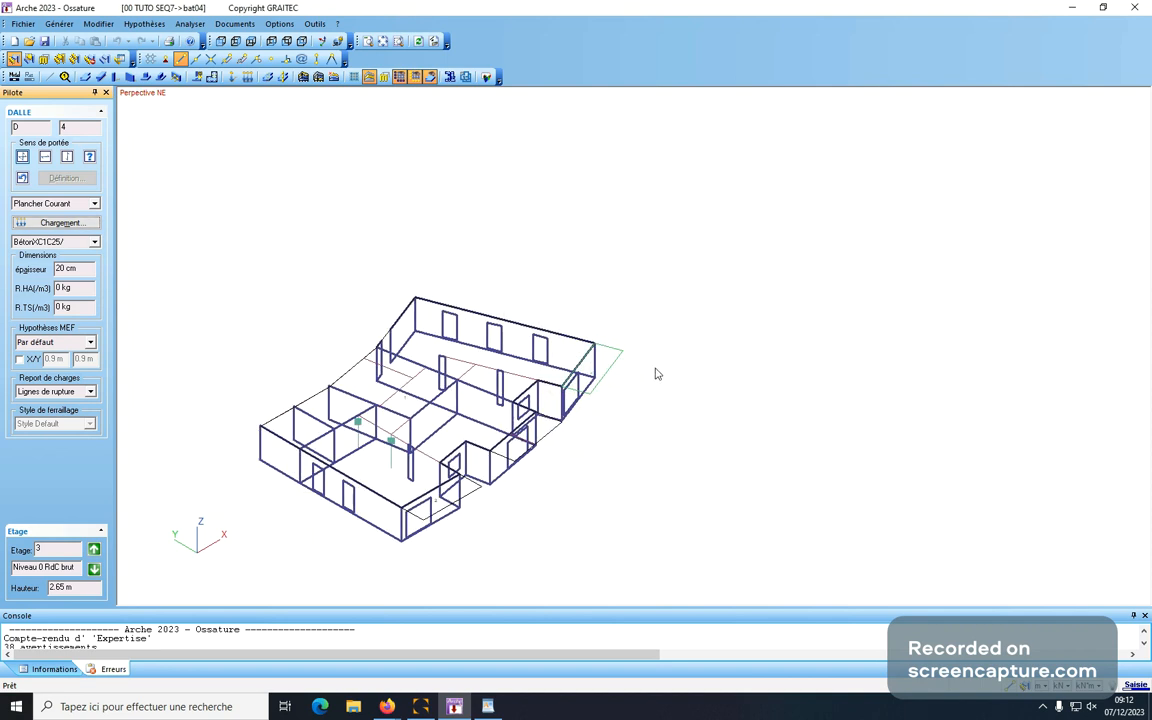
{"action": "left_click", "coordinate": [621, 355]}
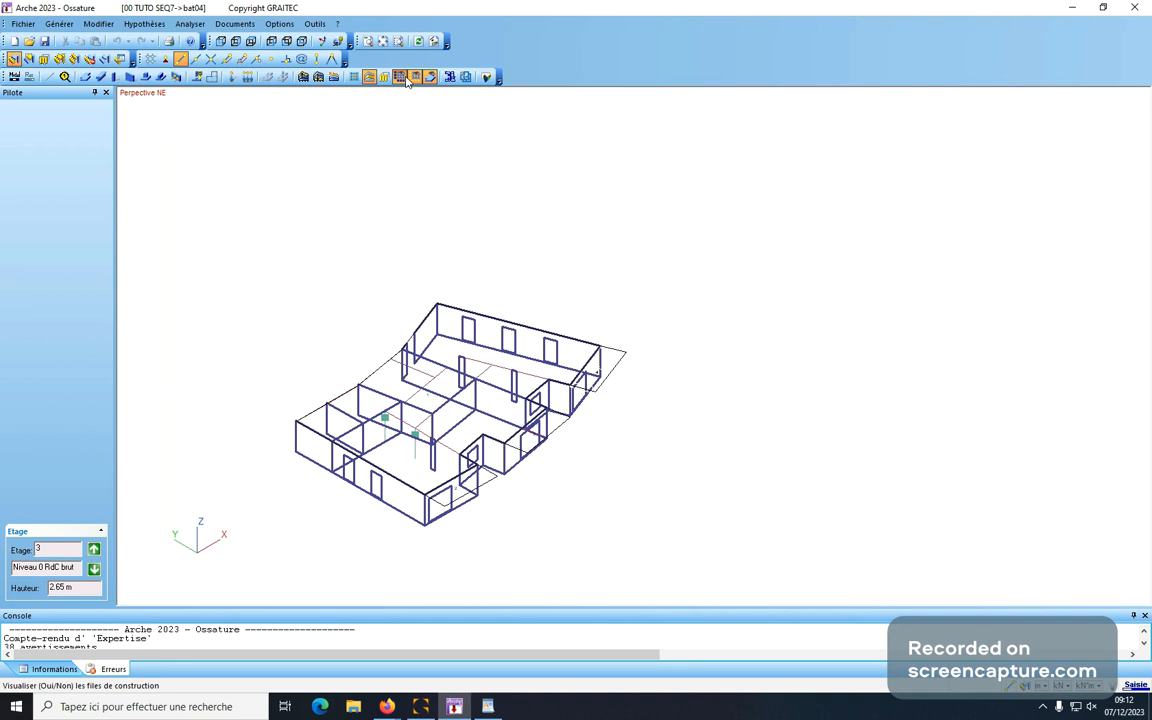
- Display all storeys and select the slabs of every storey
{"action": "left_click", "coordinate": [369, 77]}
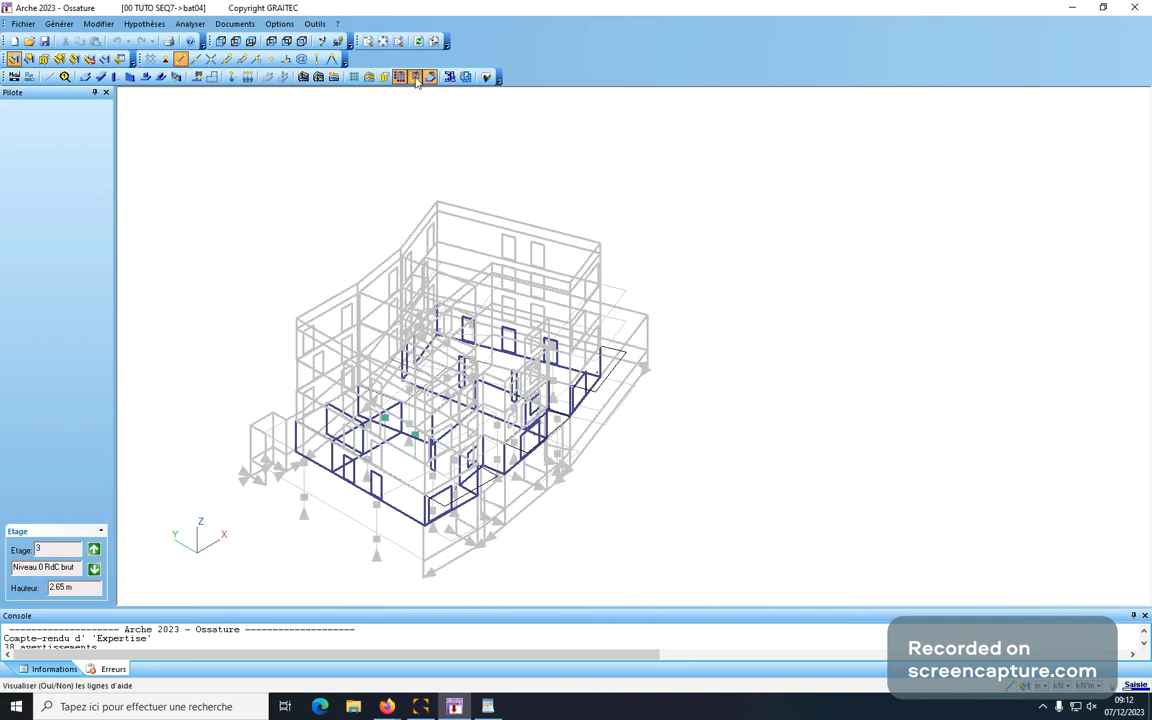
{"action": "left_click", "coordinate": [75, 60]}
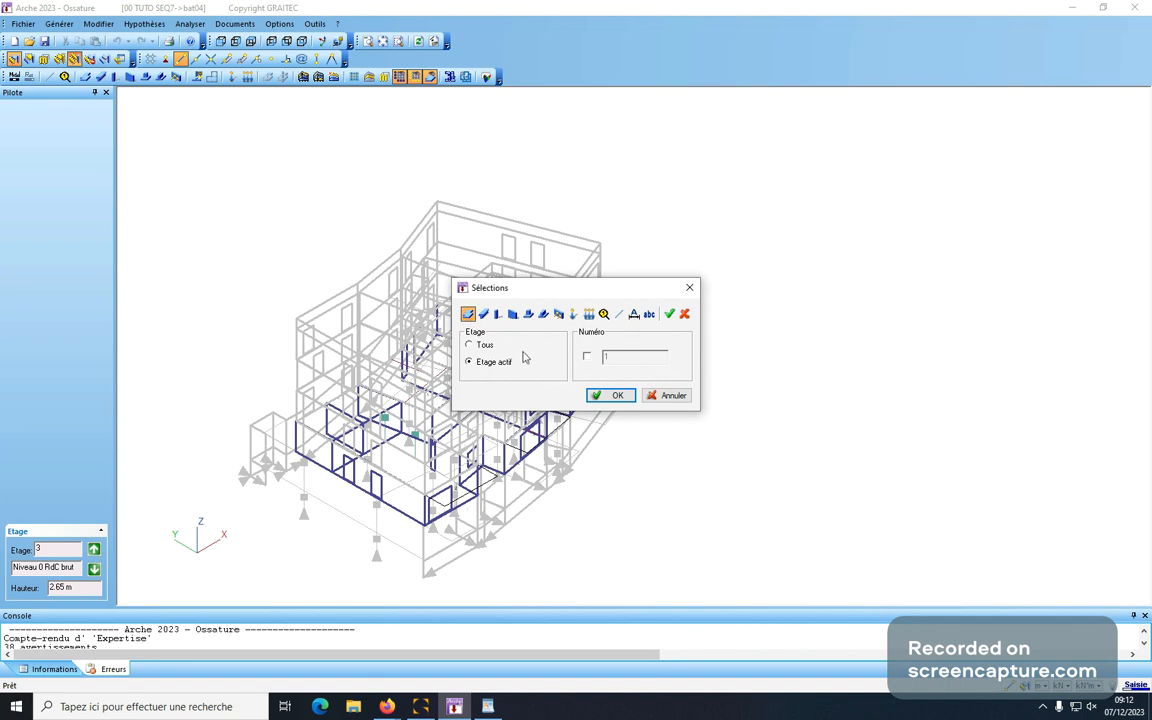
{"action": "left_click", "coordinate": [612, 395]}
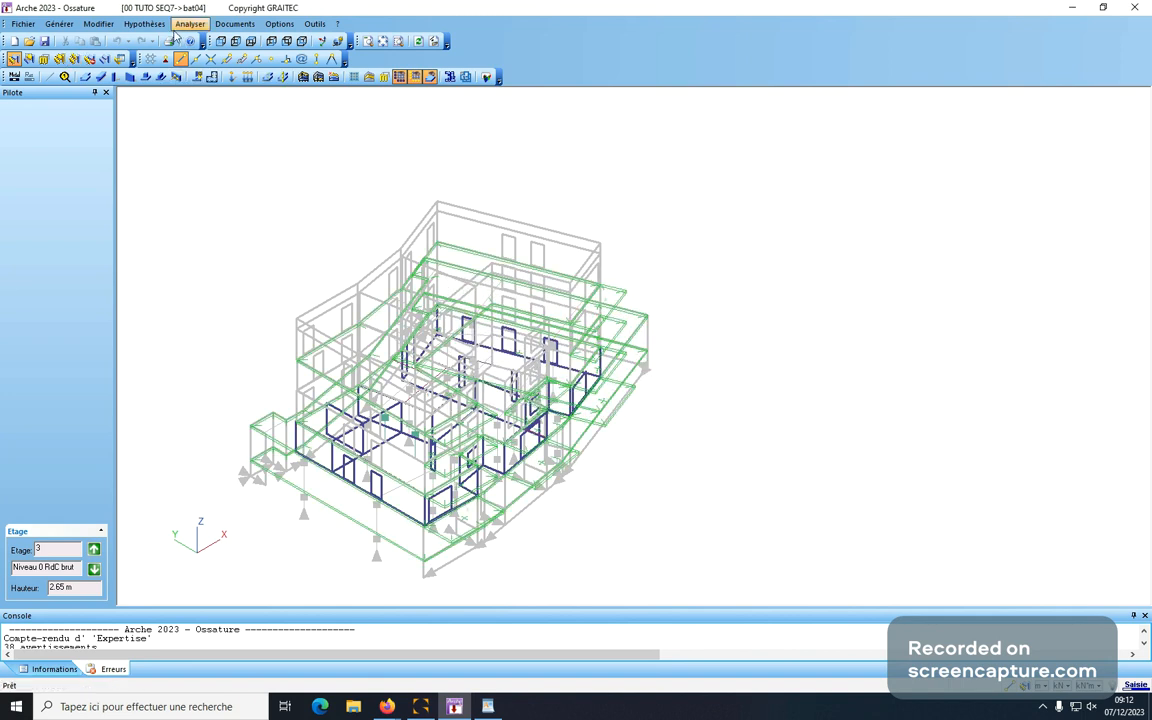
- Modify the selected slabs' loading with surcharges G of 0.1 kN and Q of 2 kN
{"action": "left_click", "coordinate": [98, 23]}
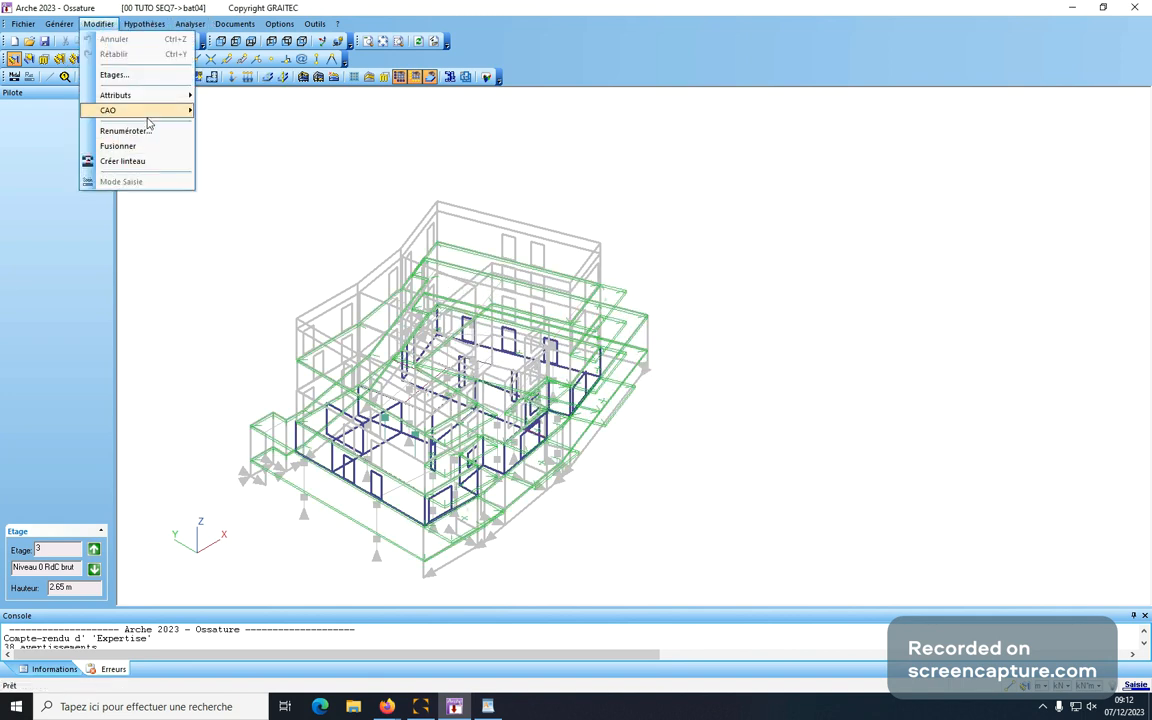
{"action": "mouse_move", "coordinate": [148, 105]}
{"action": "left_click", "coordinate": [245, 165]}
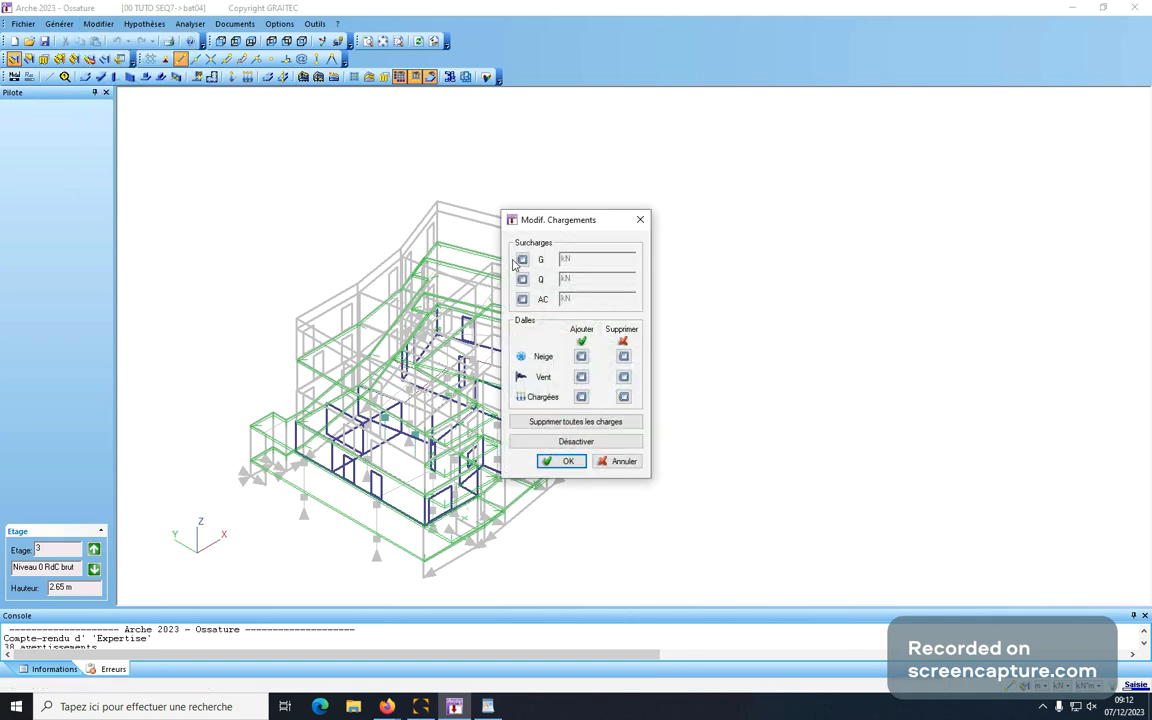
{"action": "left_click", "coordinate": [521, 259]}
{"action": "left_click_drag", "start_coordinate": [591, 258], "coordinate": [527, 260]}
{"action": "left_click_drag", "start_coordinate": [590, 279], "coordinate": [561, 276]}
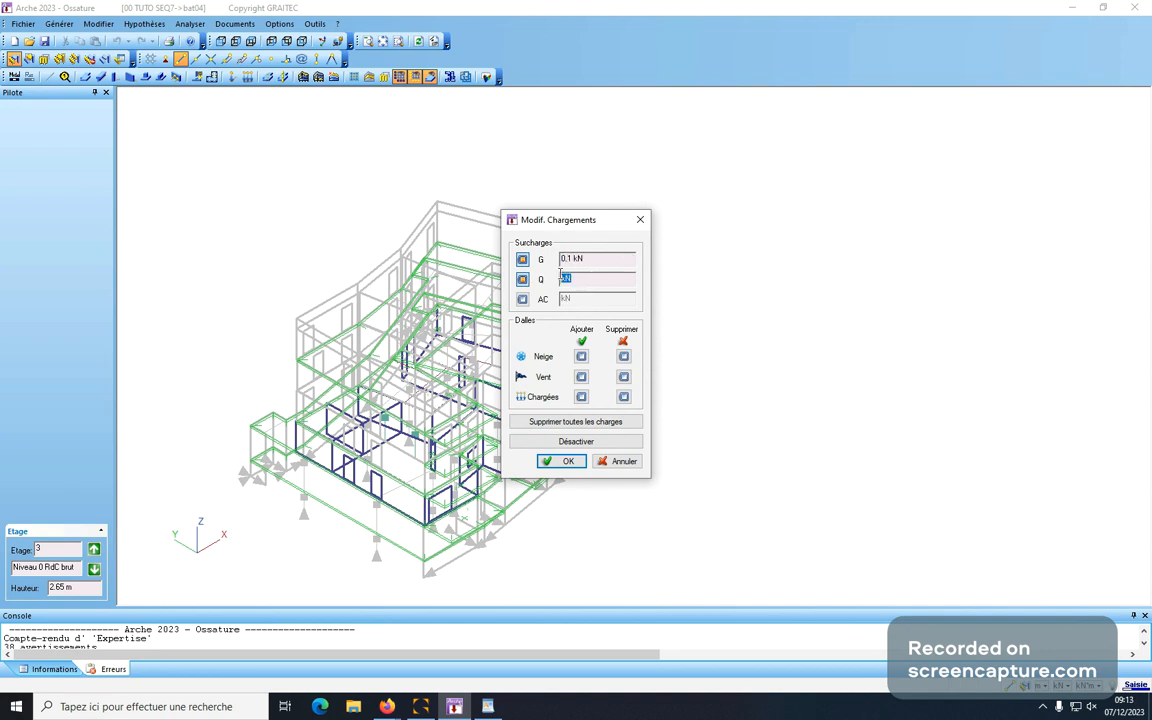
{"action": "type", "text": "2"}
{"action": "left_click", "coordinate": [566, 463]}
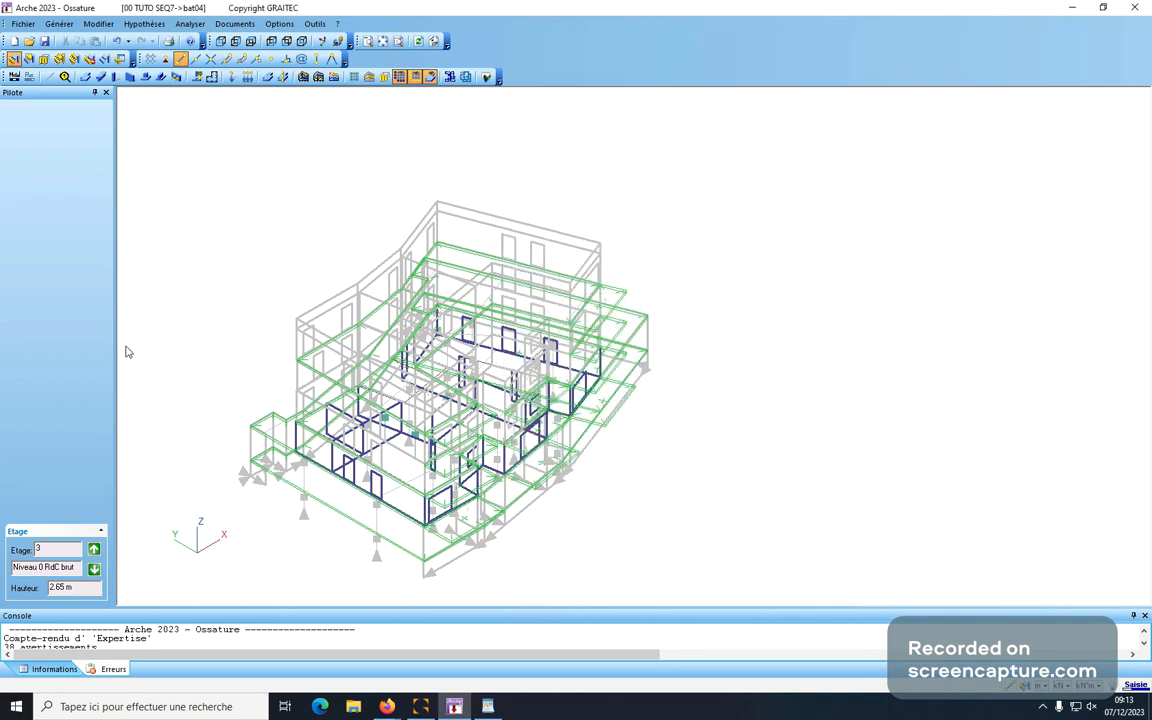
- Limit the display to the active storey, check slab 1's surface loads, and decline the automatic save
{"action": "left_click", "coordinate": [333, 76]}
{"action": "left_click", "coordinate": [407, 371]}
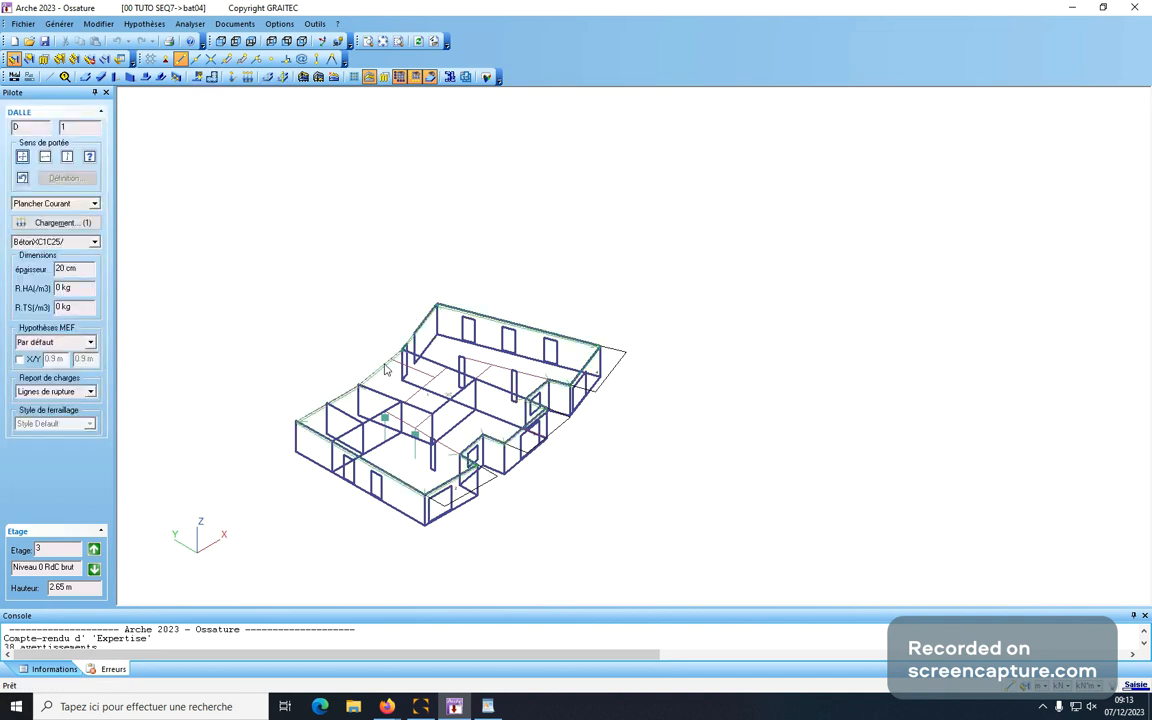
{"action": "left_click", "coordinate": [56, 222]}
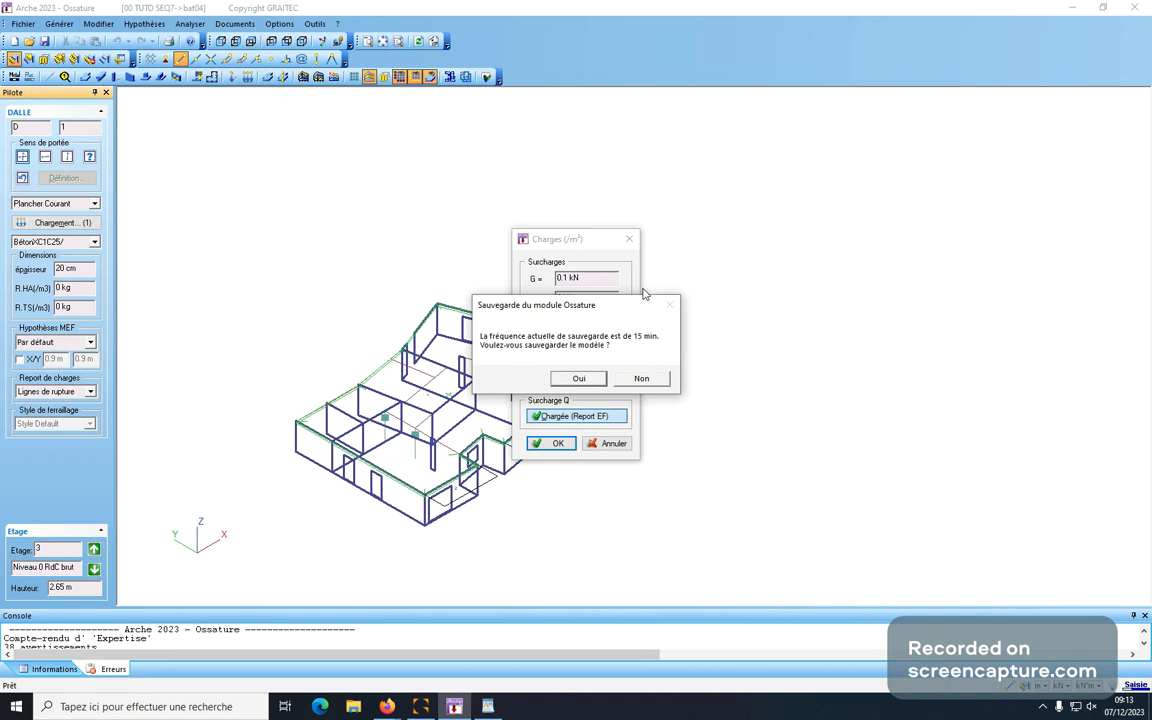
{"action": "left_click", "coordinate": [629, 239]}
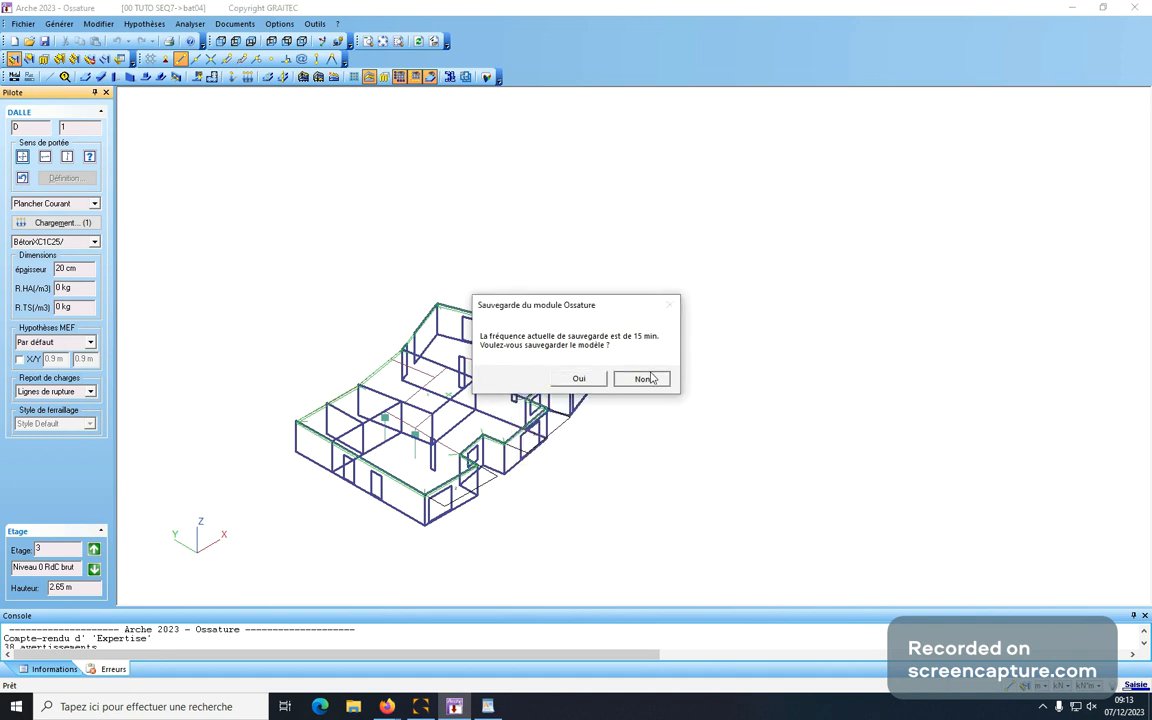
{"action": "left_click", "coordinate": [648, 378]}
- Save the model as BAT05.ost in the 00 TUTO SEQ7 folder
{"action": "left_click", "coordinate": [30, 27]}
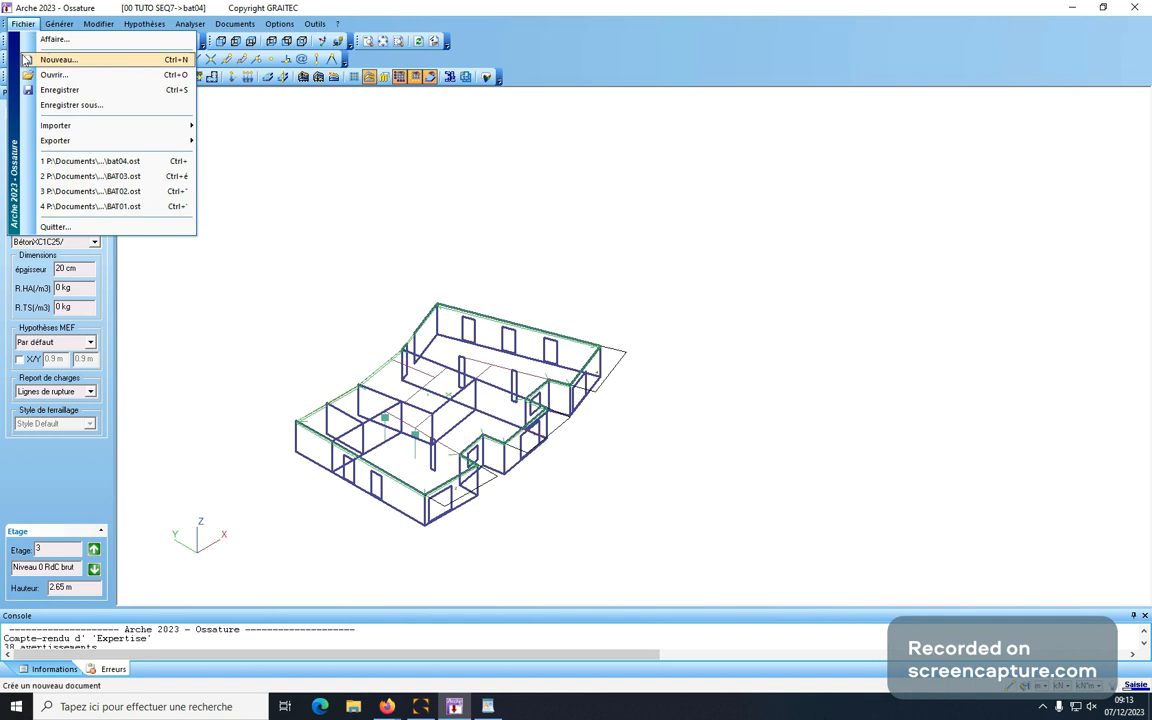
{"action": "left_click", "coordinate": [55, 104]}
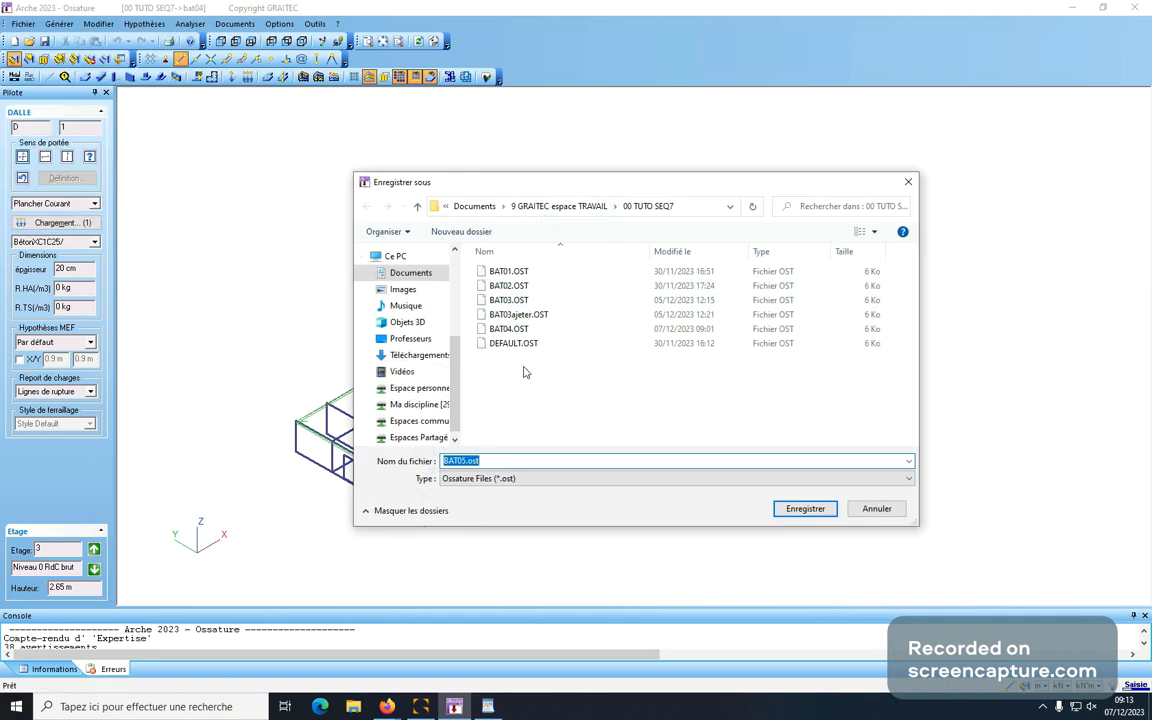
{"action": "left_click", "coordinate": [800, 508]}
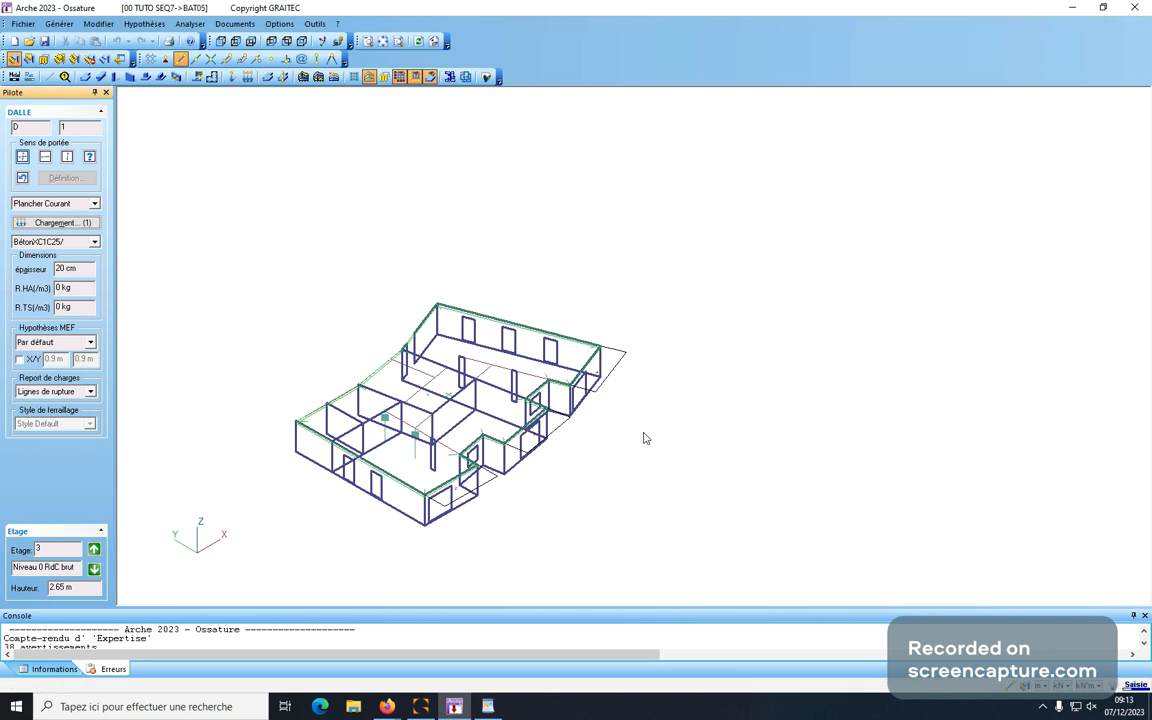
- Select slab 1 on the active storey and examine its outline relative to the walls and neighbouring slabs
{"action": "scroll", "coordinate": [398, 370], "scroll_direction": "up", "scroll_amount": 2}
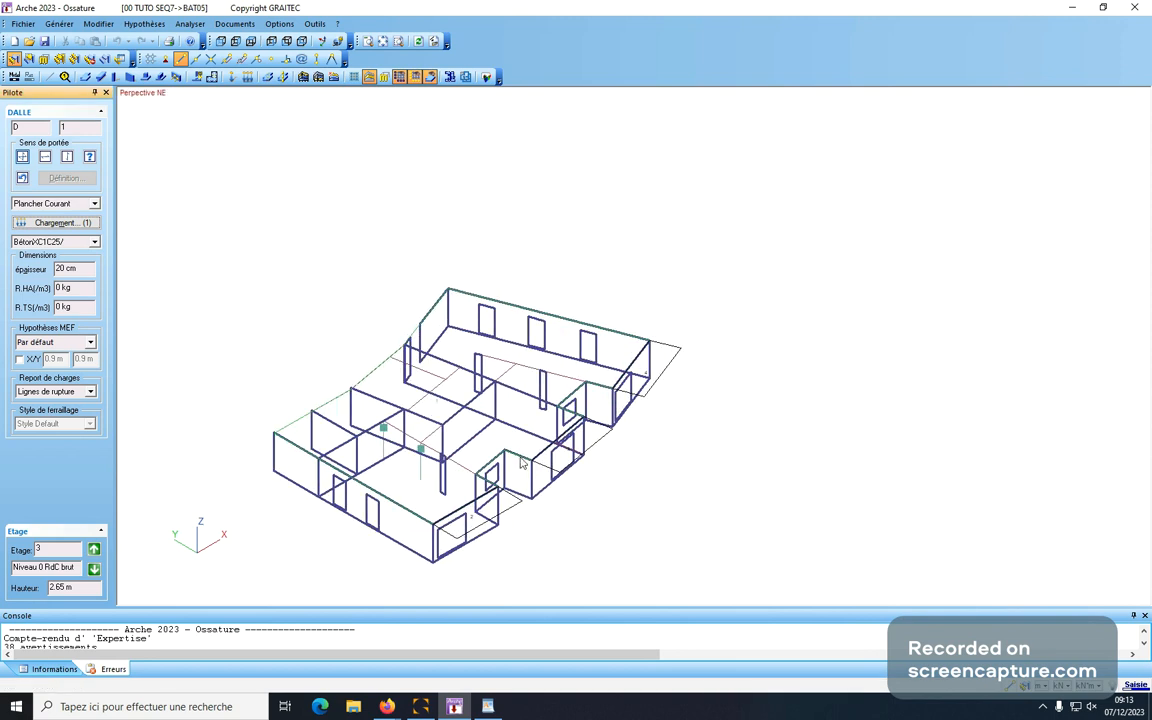
{"action": "scroll", "coordinate": [424, 416], "scroll_direction": "down", "scroll_amount": 2}
{"action": "scroll", "coordinate": [305, 378], "scroll_direction": "down", "scroll_amount": 2}
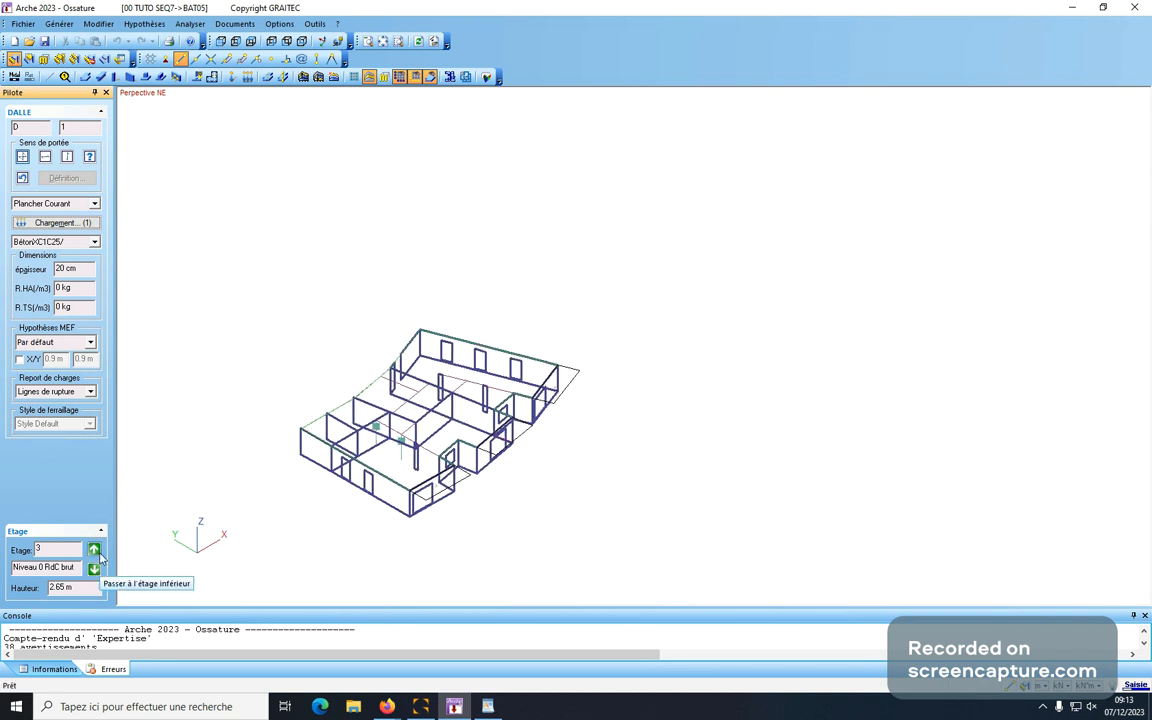
{"action": "left_click", "coordinate": [367, 389]}
{"action": "left_click", "coordinate": [367, 393]}
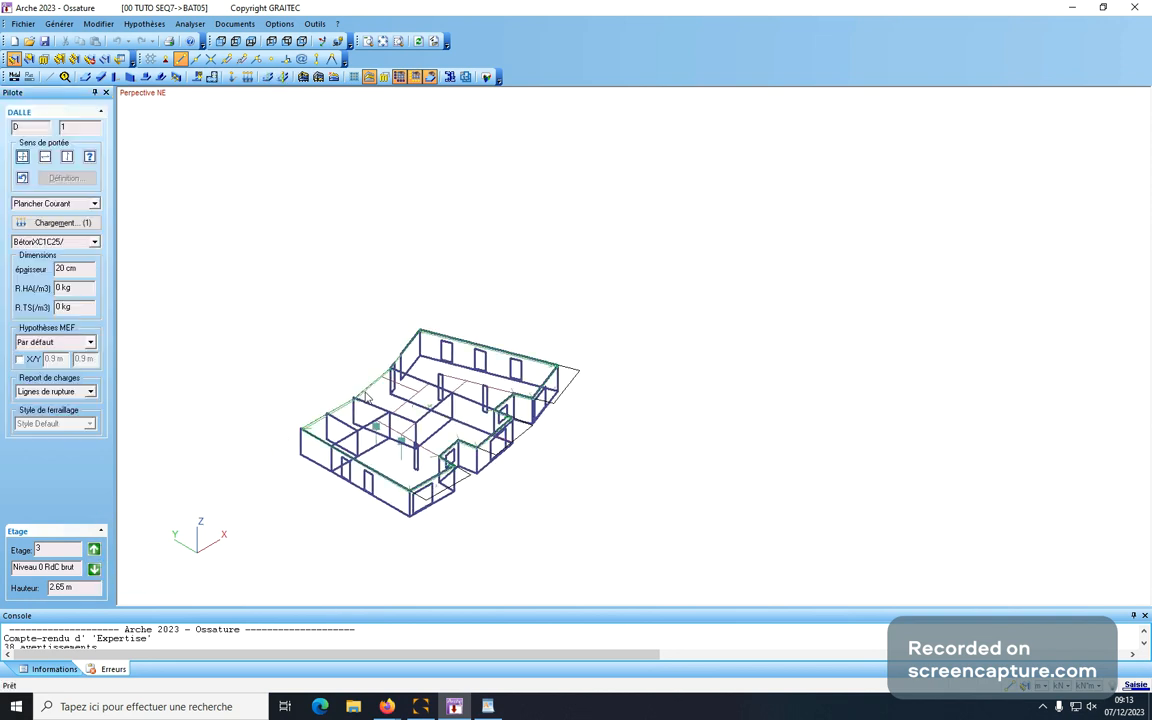
{"action": "scroll", "coordinate": [366, 396], "scroll_direction": "up", "scroll_amount": 3}
{"action": "left_click", "coordinate": [353, 370]}
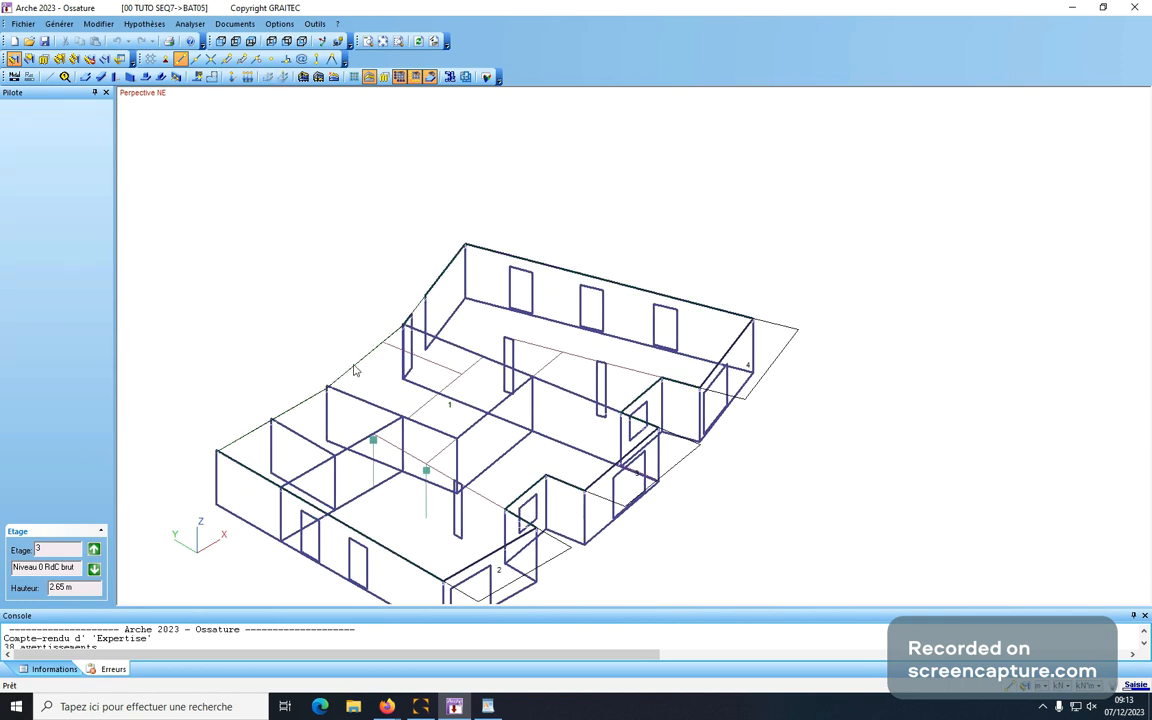
{"action": "left_click", "coordinate": [354, 372]}
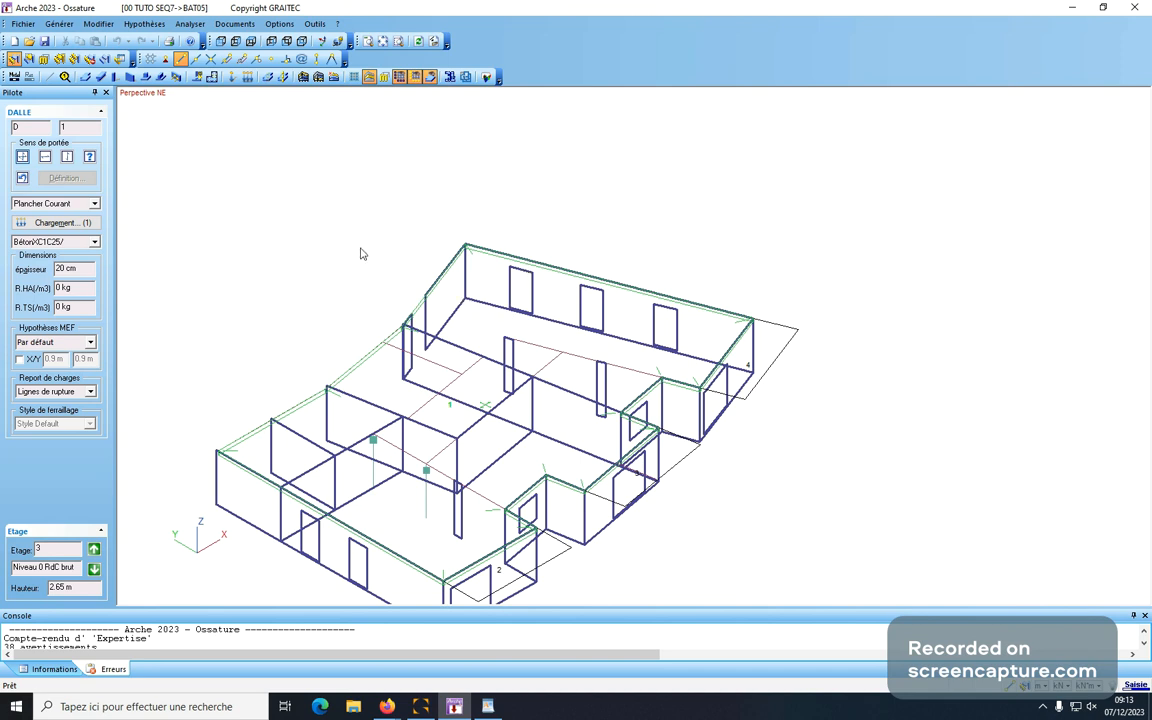
{"action": "middle_click_drag", "start_coordinate": [446, 168], "coordinate": [468, 108]}
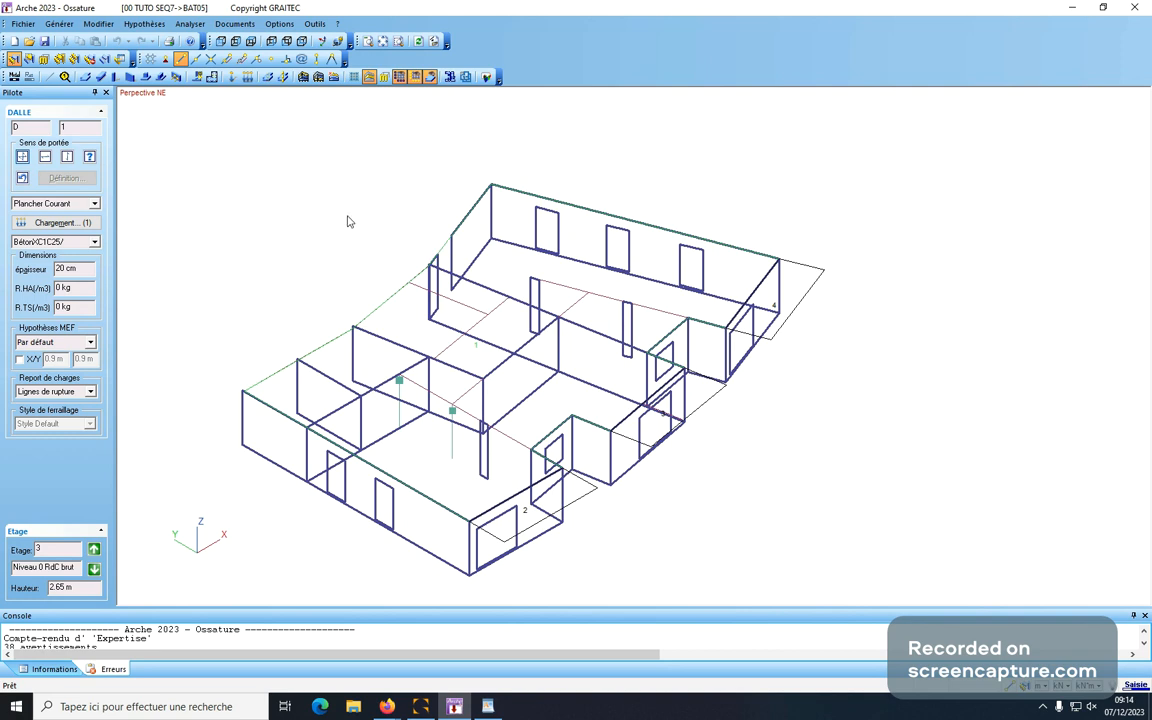
{"action": "left_click", "coordinate": [238, 41]}
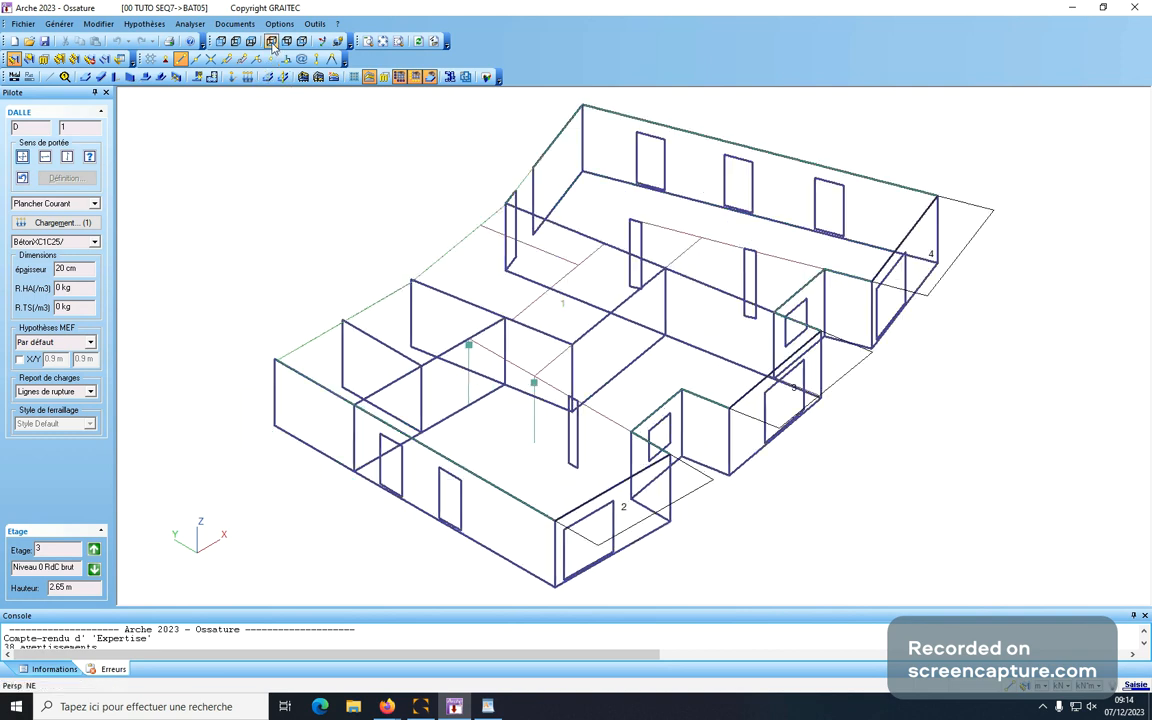
- Display all storeys, select every slab in the building and split them into separate panels along their supports
{"action": "left_click", "coordinate": [334, 76]}
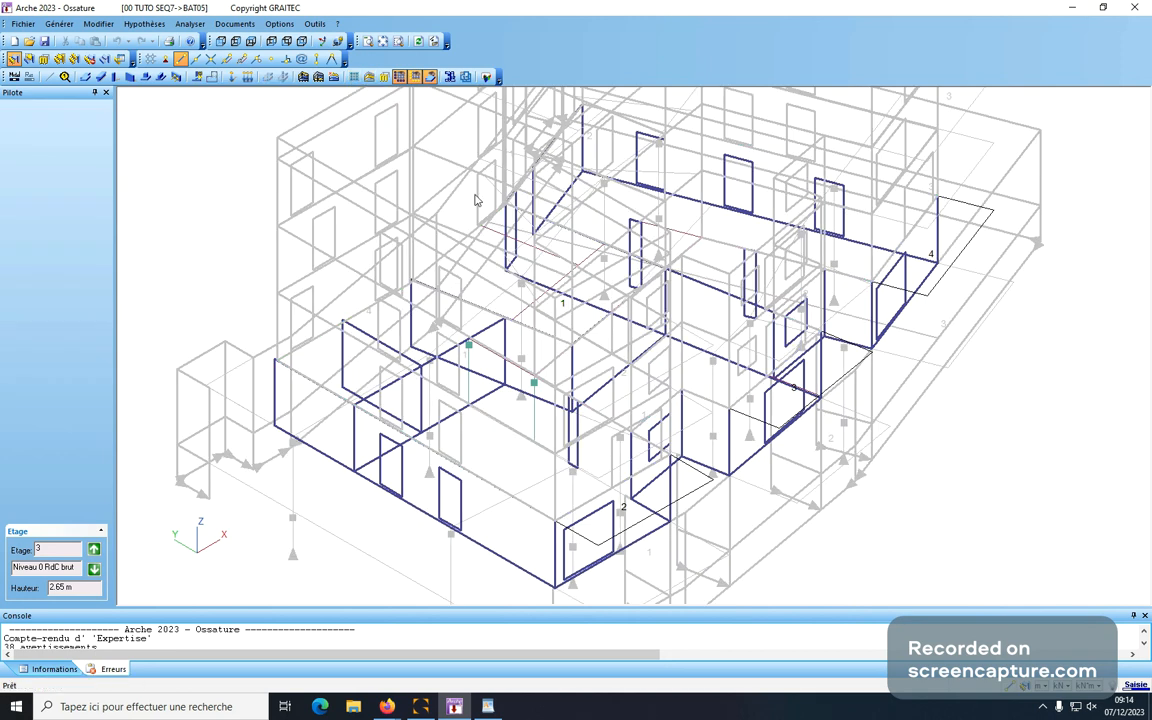
{"action": "scroll", "coordinate": [603, 268], "scroll_direction": "down", "scroll_amount": 2}
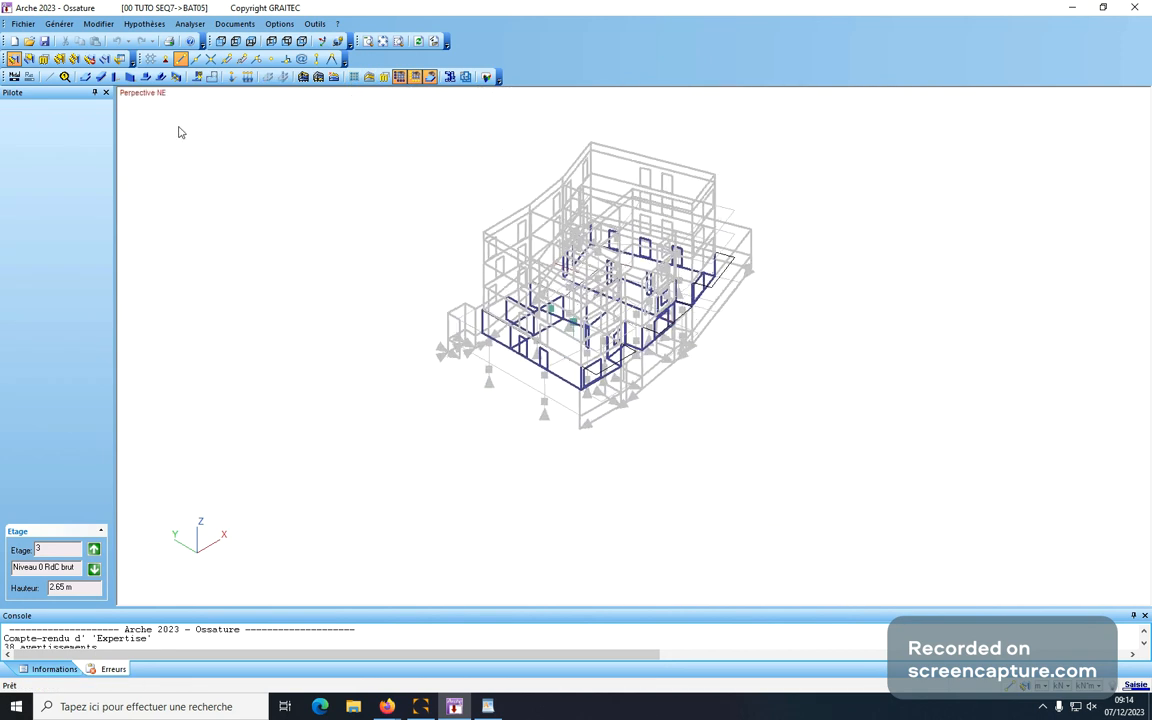
{"action": "left_click", "coordinate": [74, 60]}
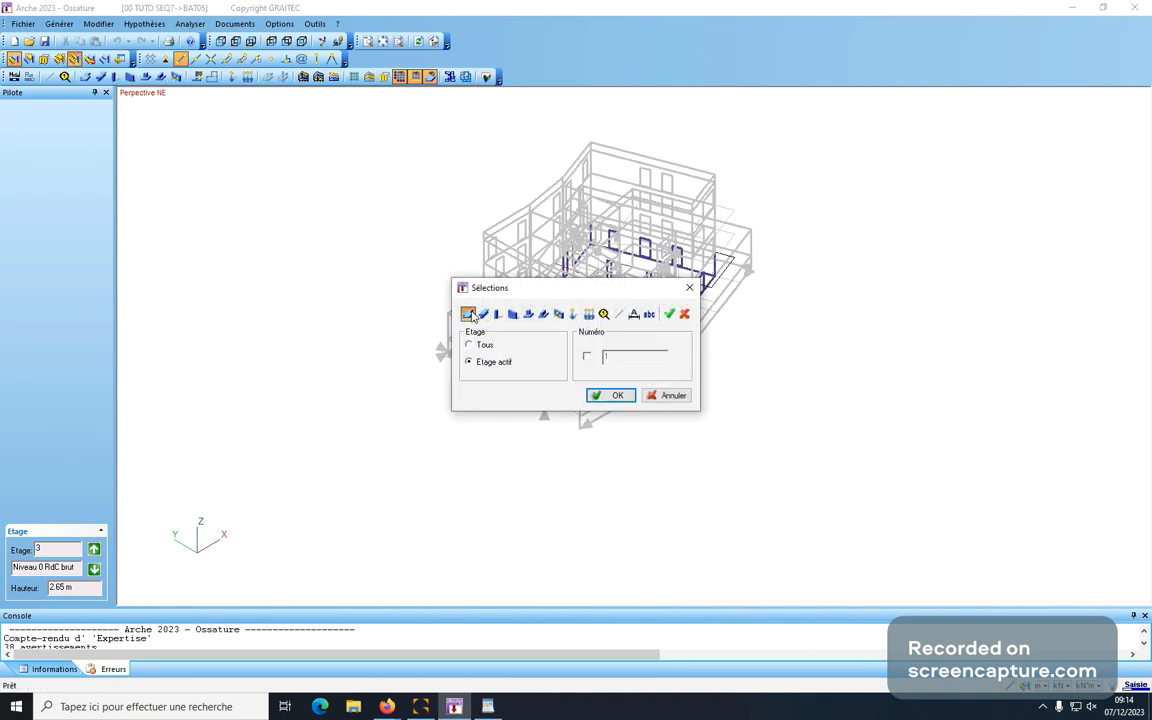
{"action": "left_click", "coordinate": [612, 395]}
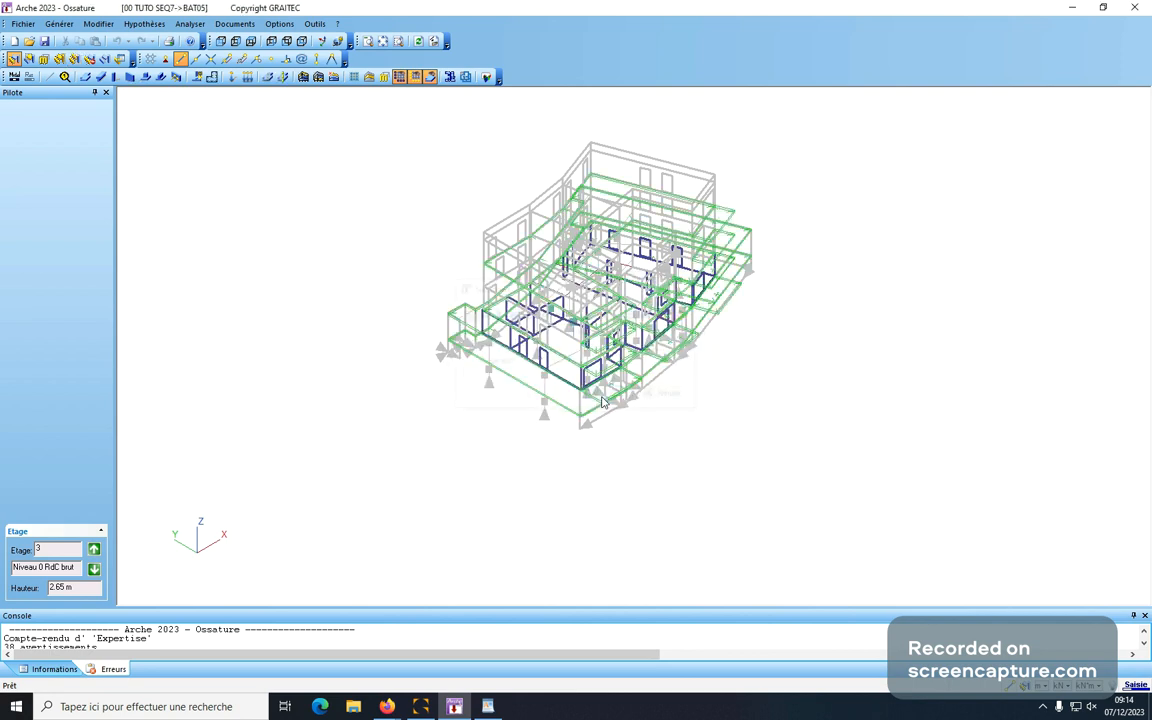
{"action": "left_click", "coordinate": [212, 80]}
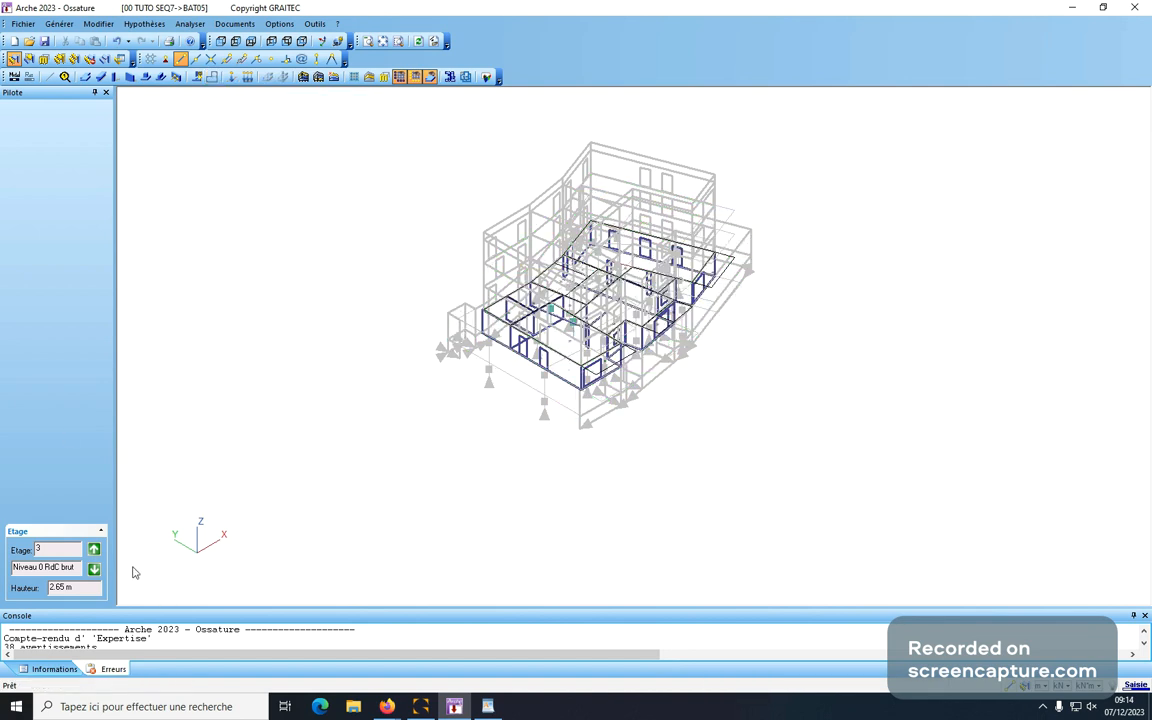
- Limit the display to the active storey and examine the numbering of the divided slab panels
{"action": "left_click", "coordinate": [369, 77]}
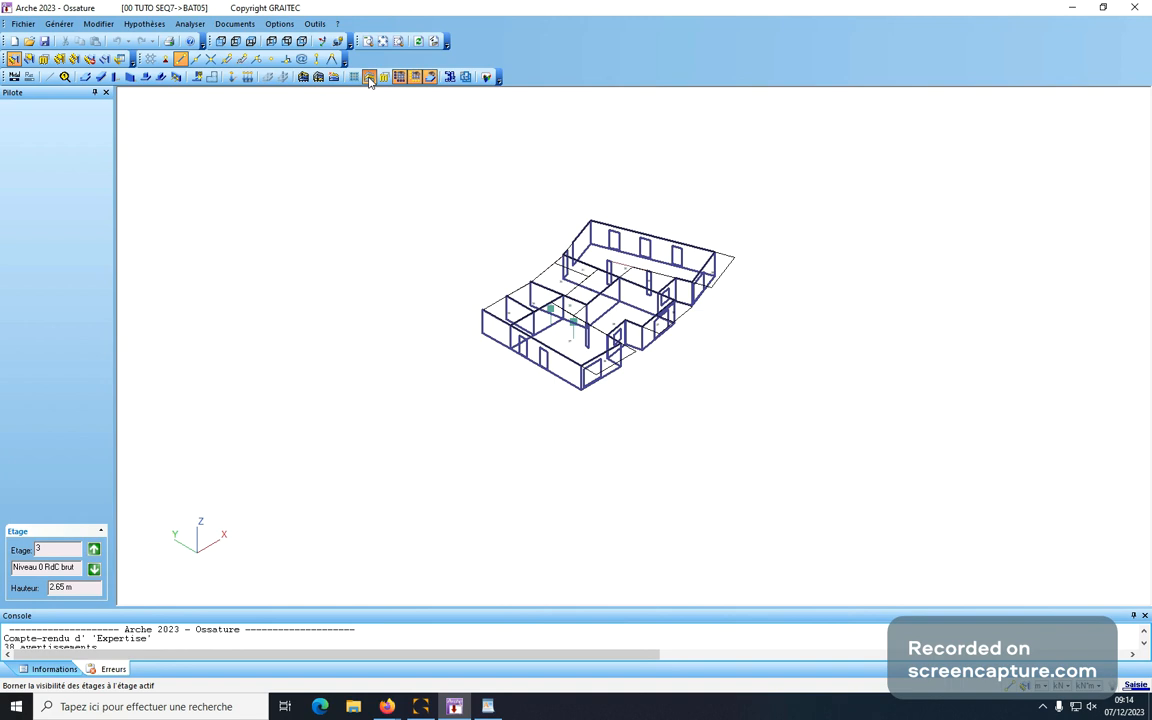
{"action": "scroll", "coordinate": [608, 355], "scroll_direction": "up", "scroll_amount": 3}
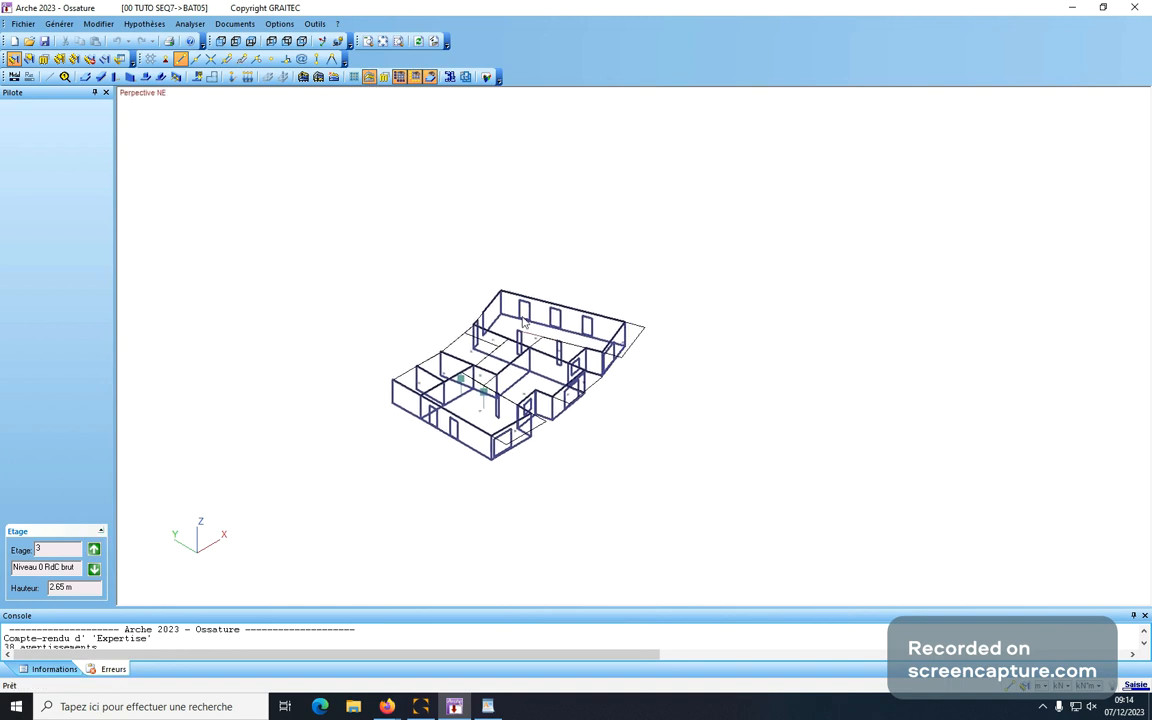
{"action": "scroll", "coordinate": [611, 324], "scroll_direction": "up", "scroll_amount": 2}
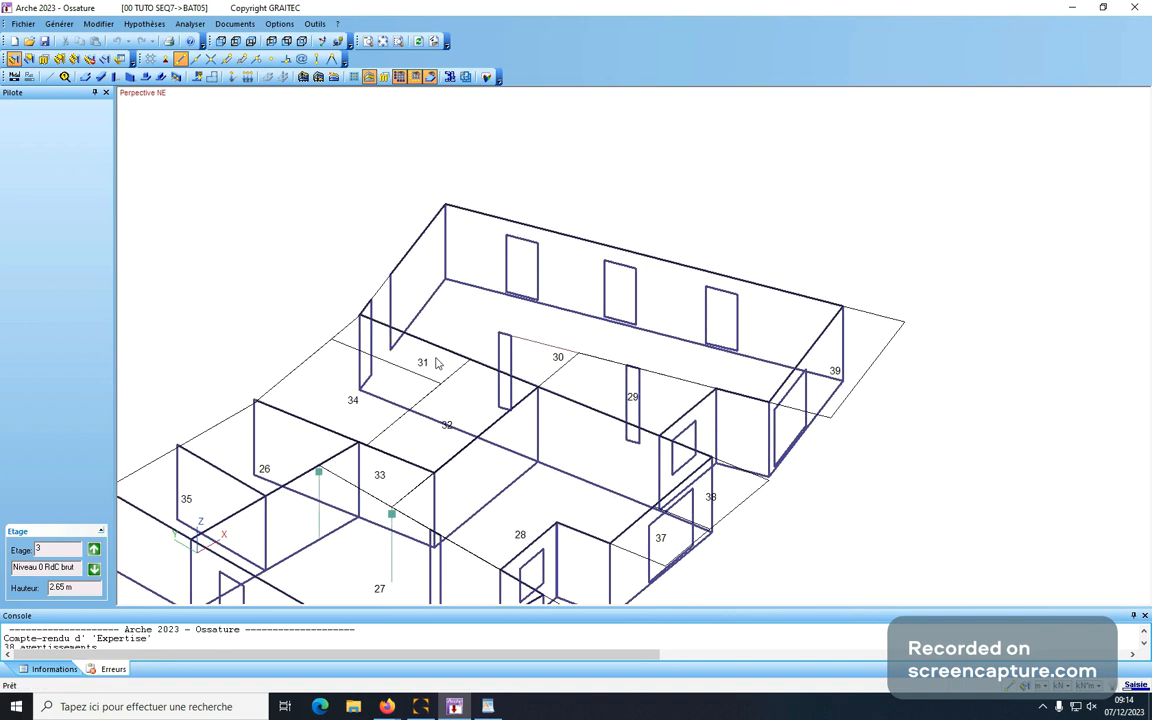
- Draw a concrete beam in plan, from the wall at the slab 31/32 boundary to the free end of the short wall in slab 30
{"action": "left_click", "coordinate": [375, 297]}
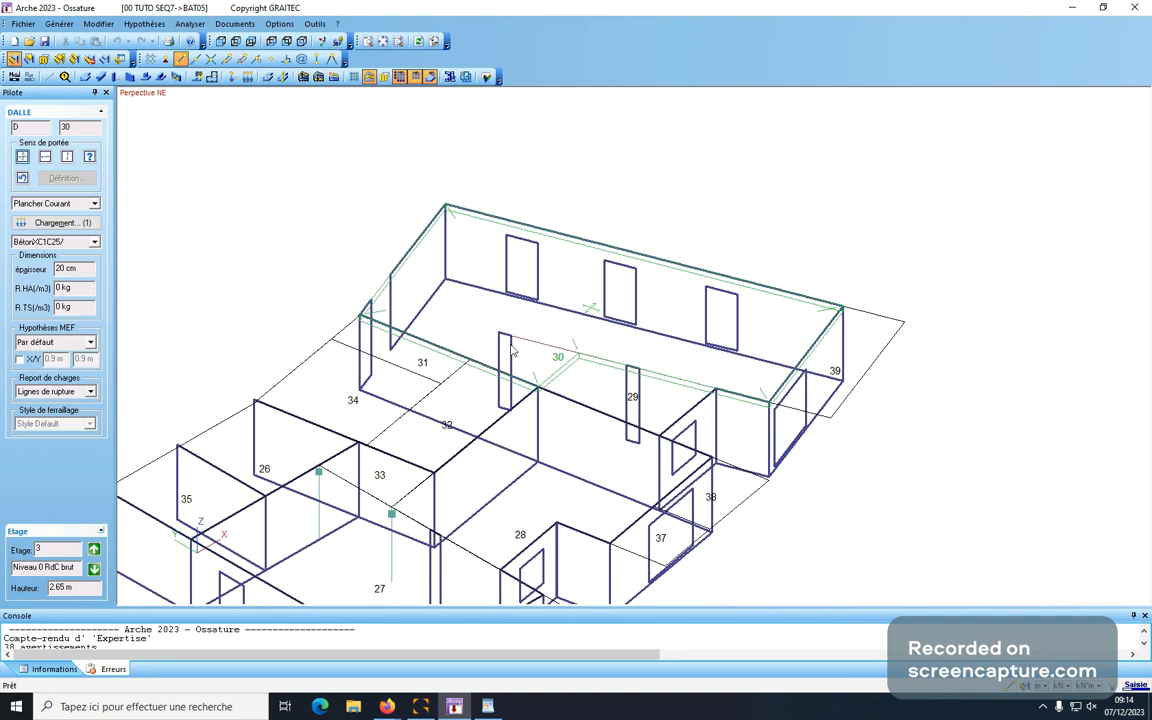
{"action": "left_click", "coordinate": [252, 42]}
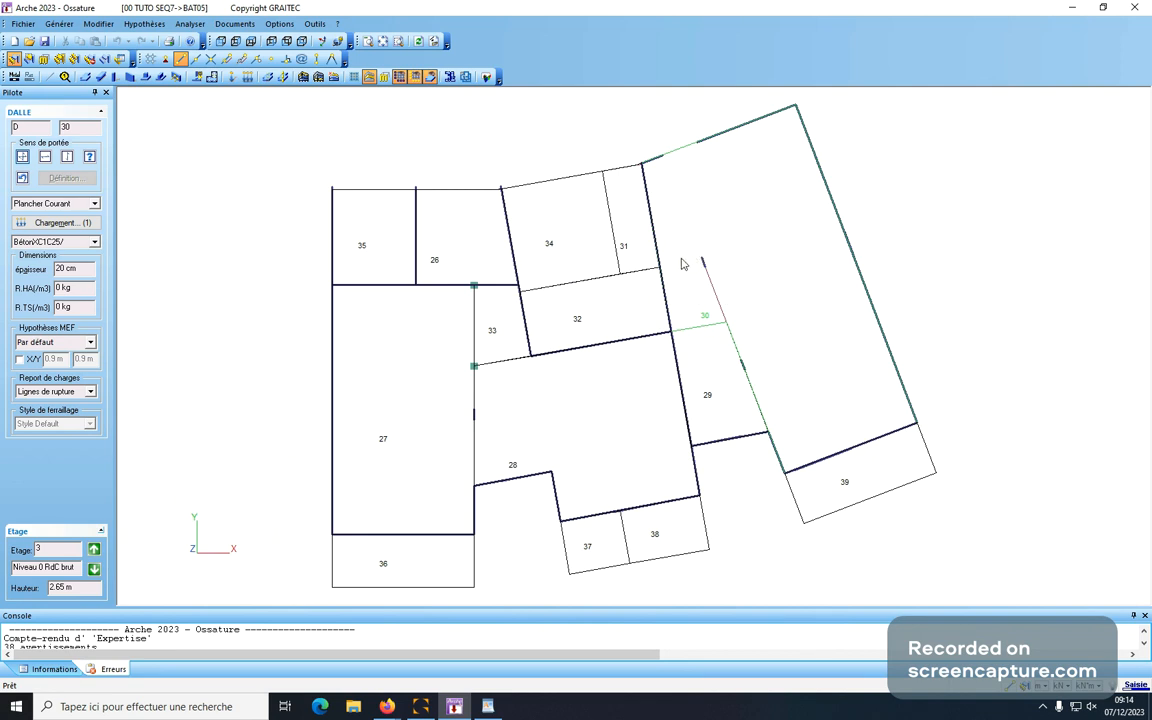
{"action": "scroll", "coordinate": [690, 262], "scroll_direction": "up", "scroll_amount": 2}
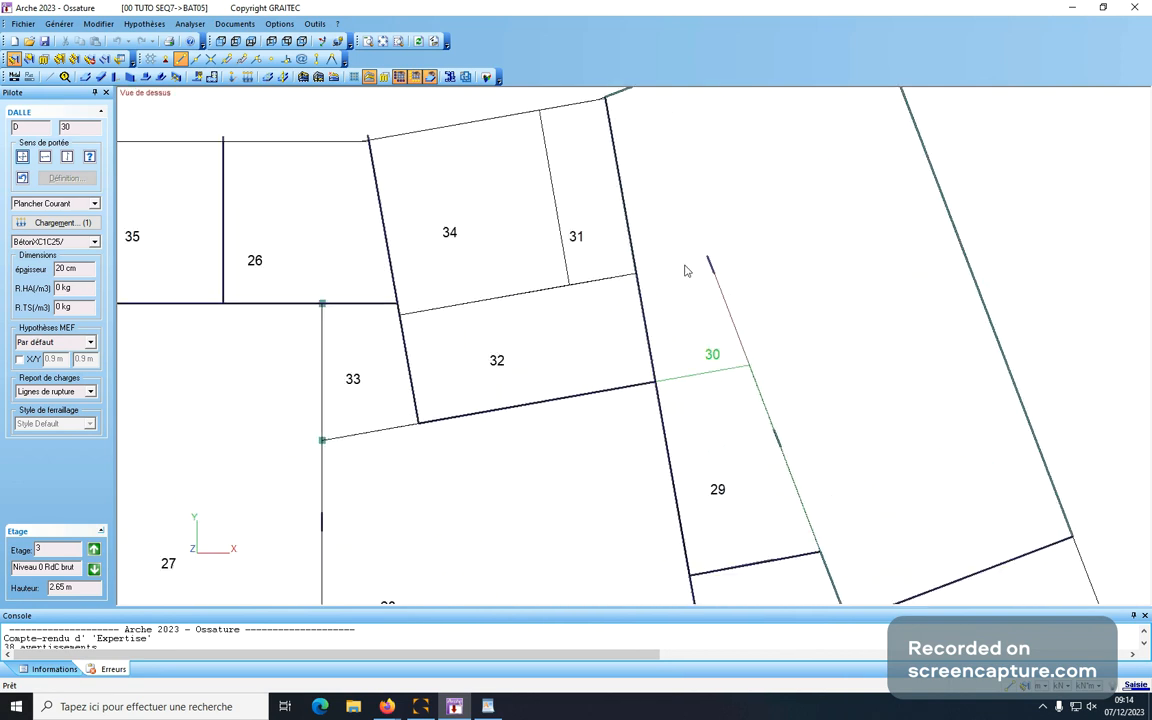
{"action": "left_click", "coordinate": [98, 78]}
{"action": "left_click", "coordinate": [636, 274]}
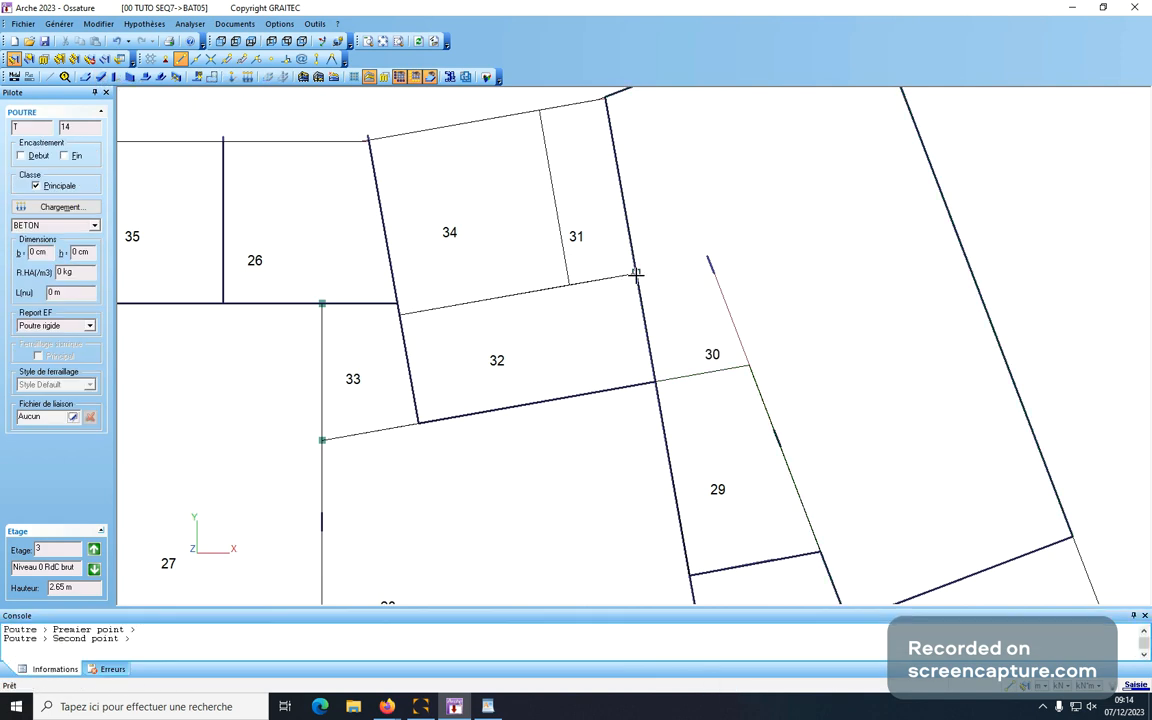
{"action": "left_click", "coordinate": [708, 257]}
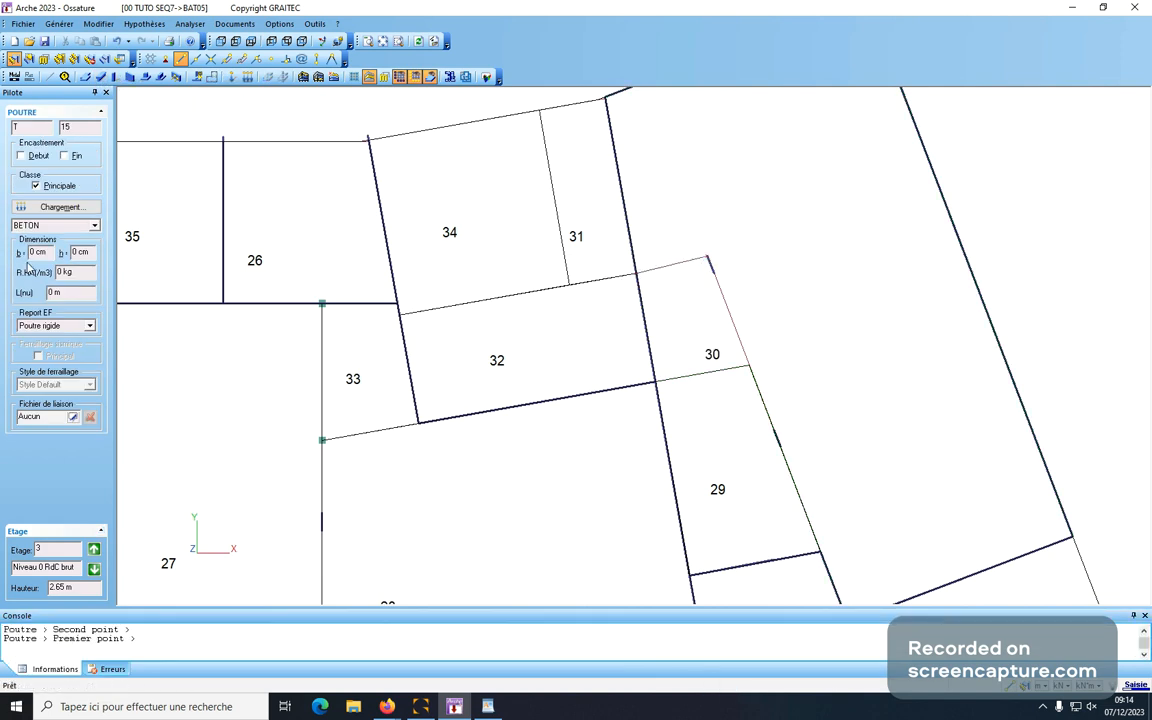
- Set the beam height to 20 cm and leave the beam command
{"action": "double_click", "coordinate": [86, 253]}
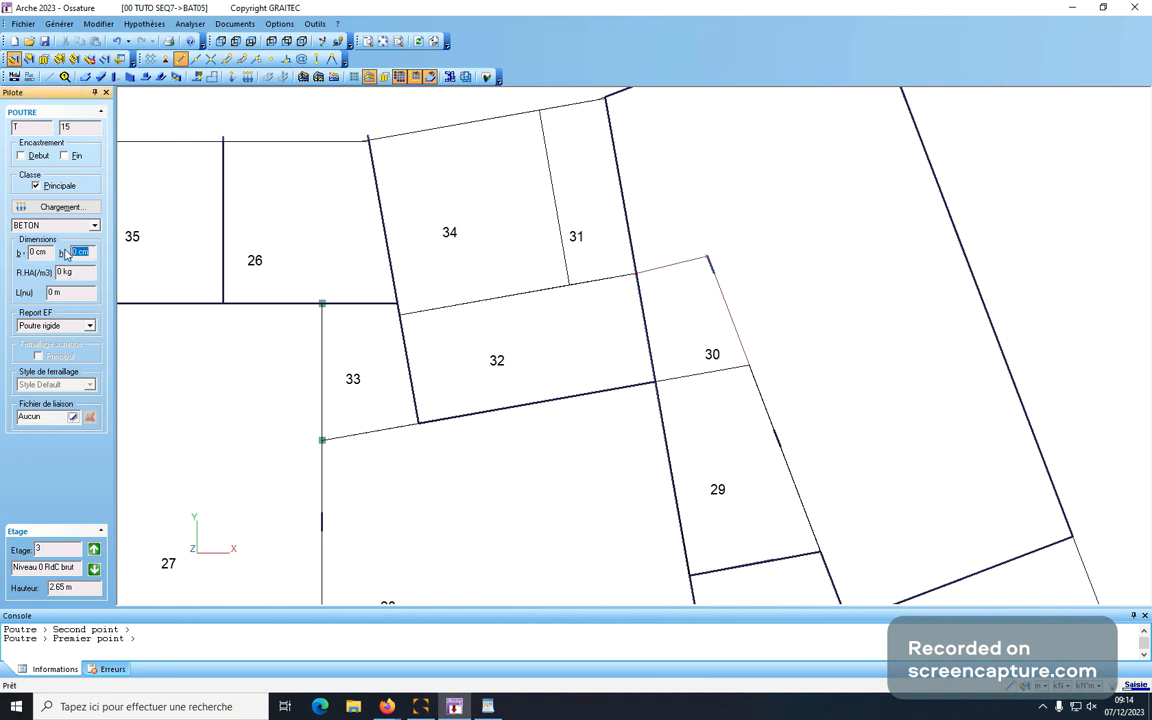
{"action": "type", "text": "20"}
{"action": "key", "text": "Return"}
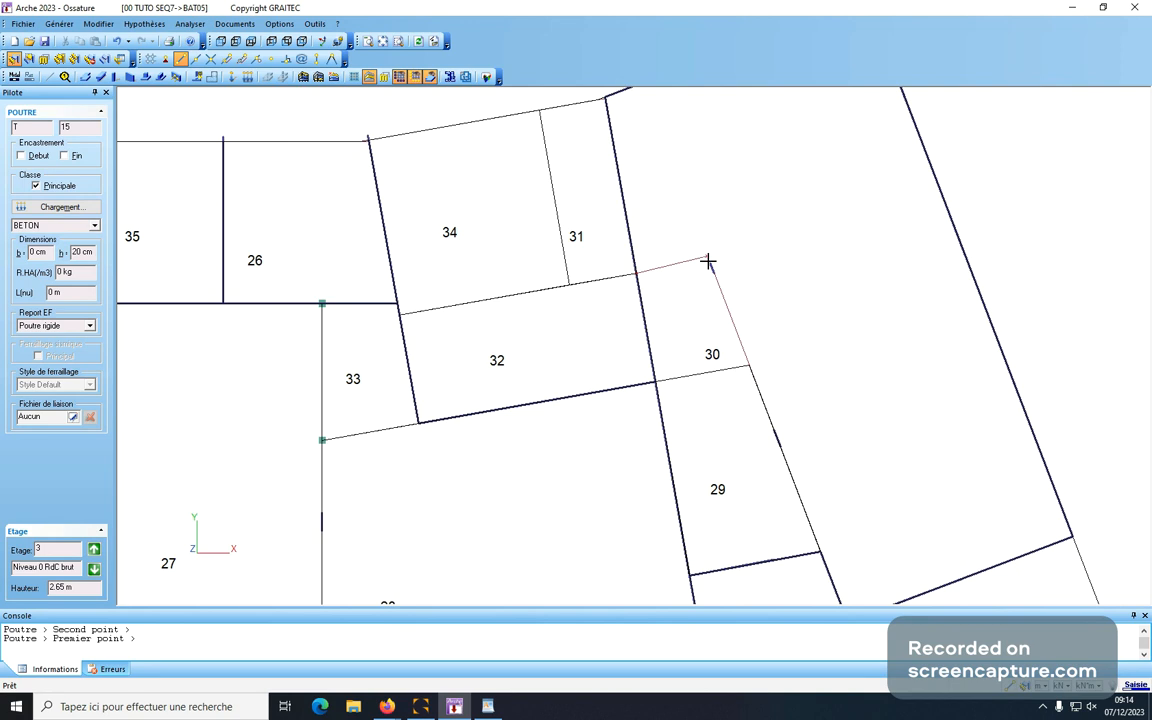
{"action": "key", "text": "Escape"}
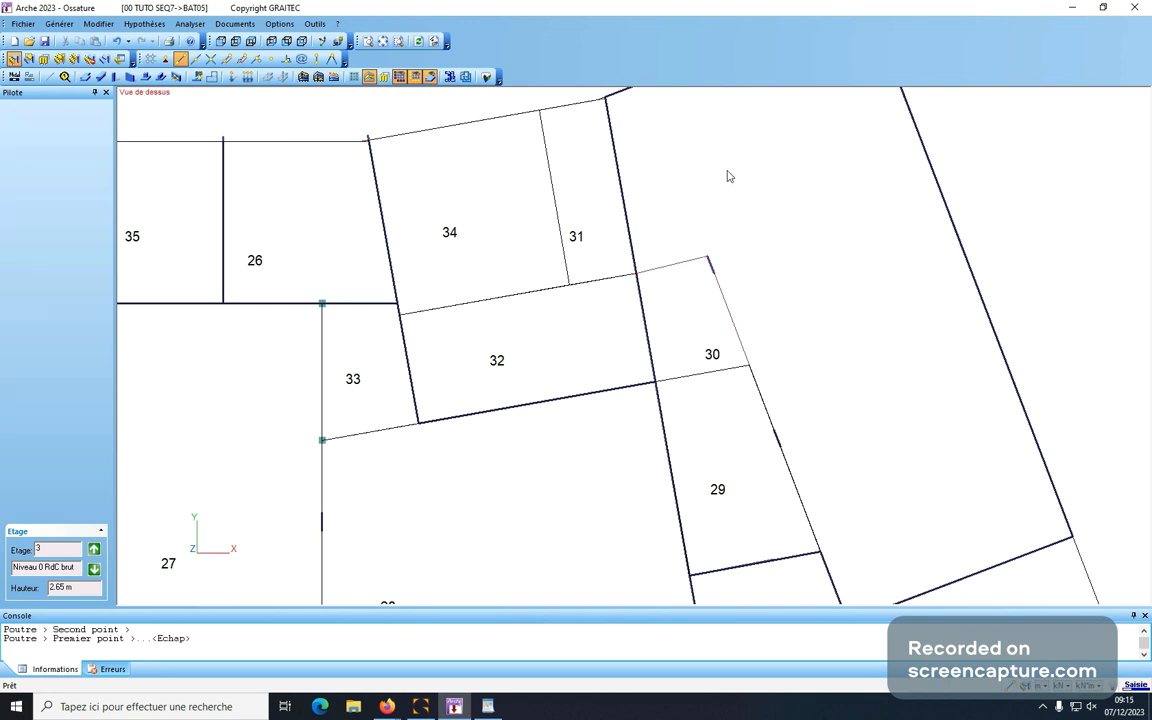
- Select slab 30 and split it into separate panels along the new beam
{"action": "scroll", "coordinate": [733, 176], "scroll_direction": "down", "scroll_amount": 1}
{"action": "left_click", "coordinate": [599, 193]}
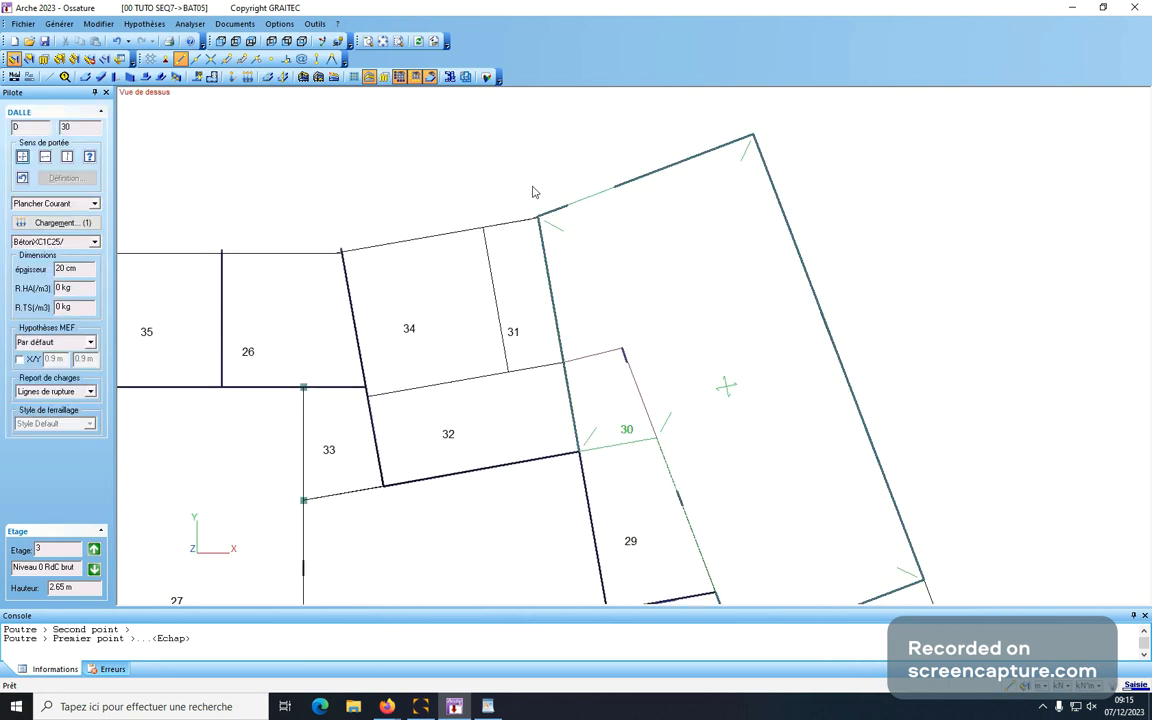
{"action": "left_click", "coordinate": [211, 80]}
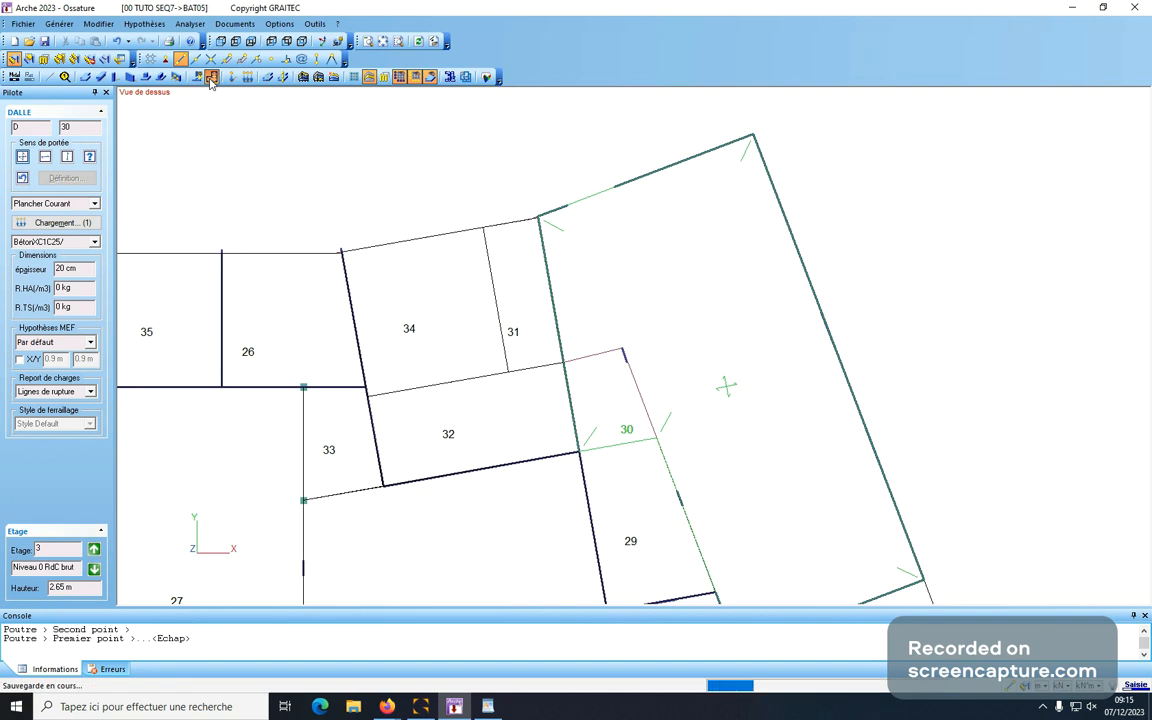
{"action": "scroll", "coordinate": [705, 369], "scroll_direction": "down", "scroll_amount": 3}
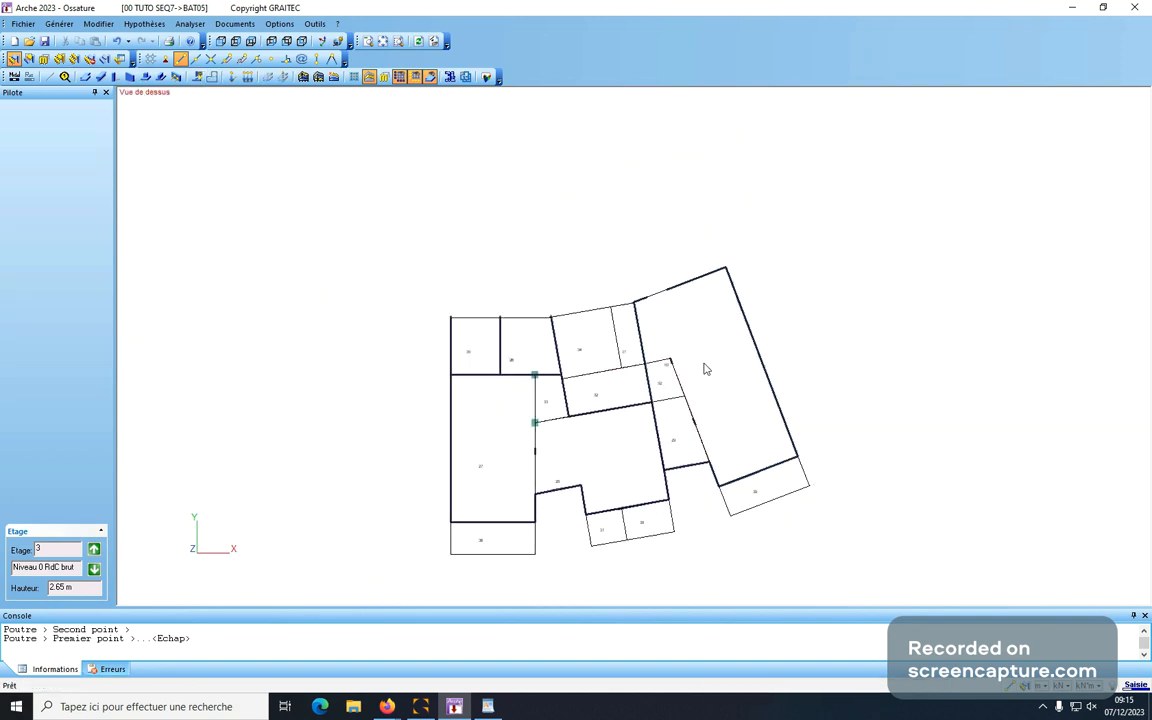
{"action": "left_click", "coordinate": [523, 326]}
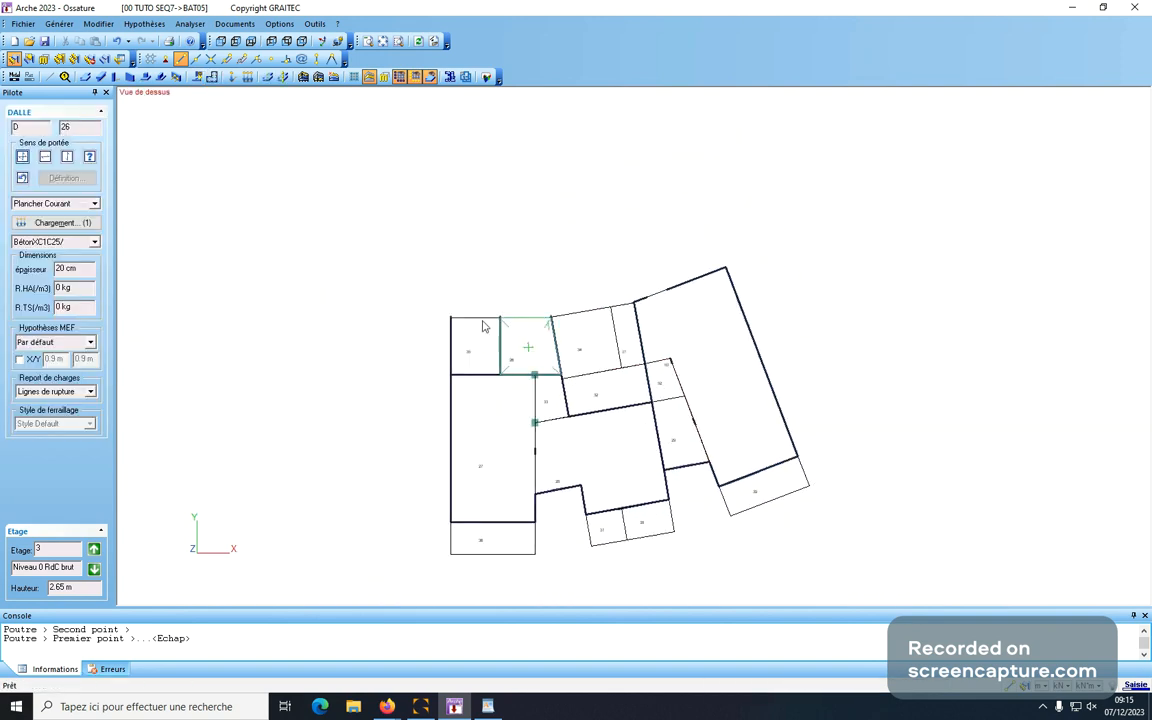
{"action": "left_click", "coordinate": [483, 328], "text": "shift"}
{"action": "left_click", "coordinate": [538, 474], "text": "shift"}
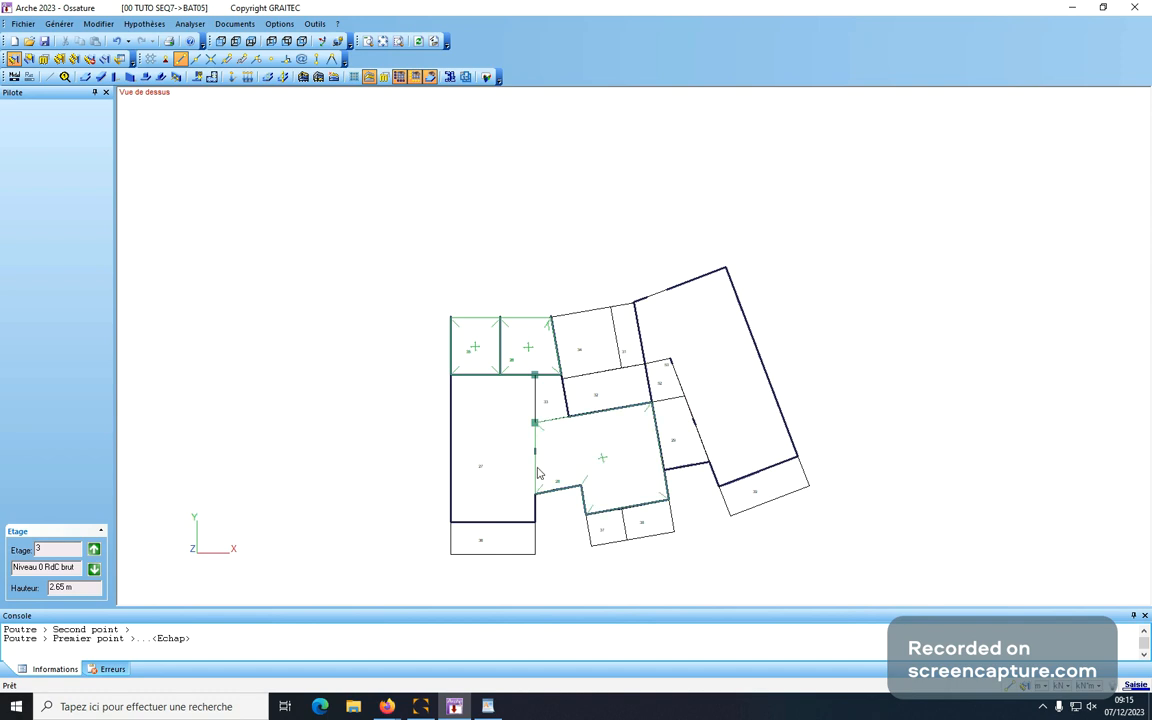
{"action": "left_click", "coordinate": [556, 405], "text": "shift"}
{"action": "left_click", "coordinate": [579, 328], "text": "shift"}
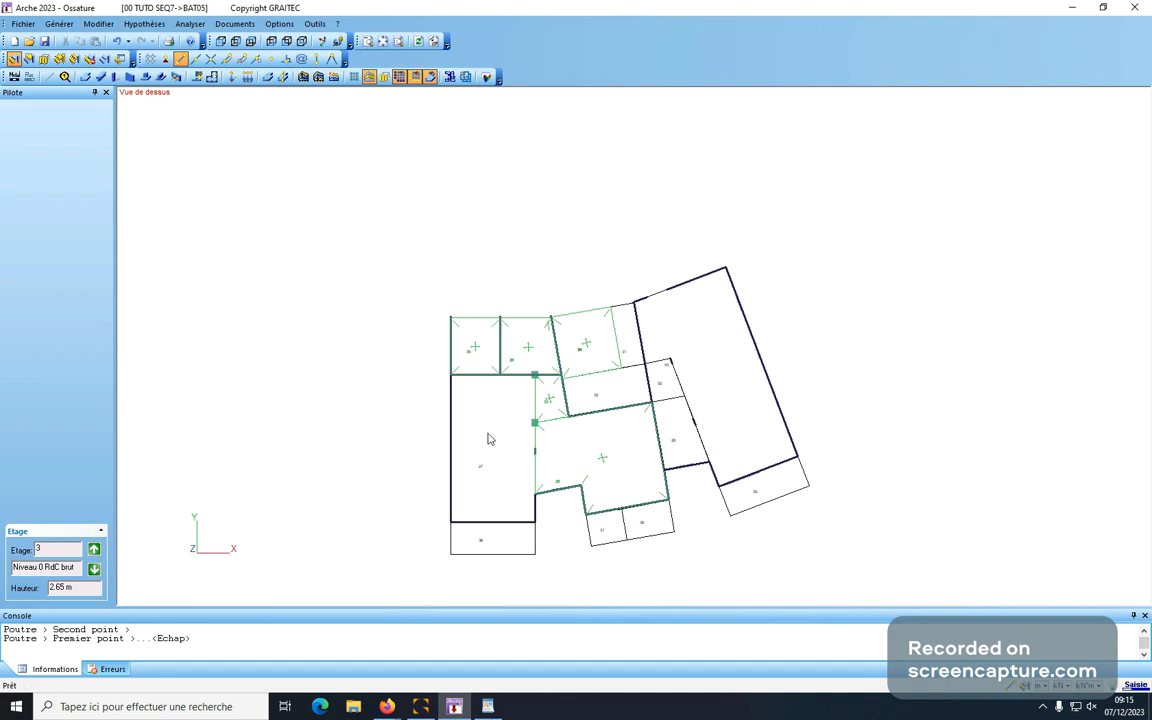
{"action": "left_click", "coordinate": [480, 328]}
{"action": "left_click", "coordinate": [529, 328]}
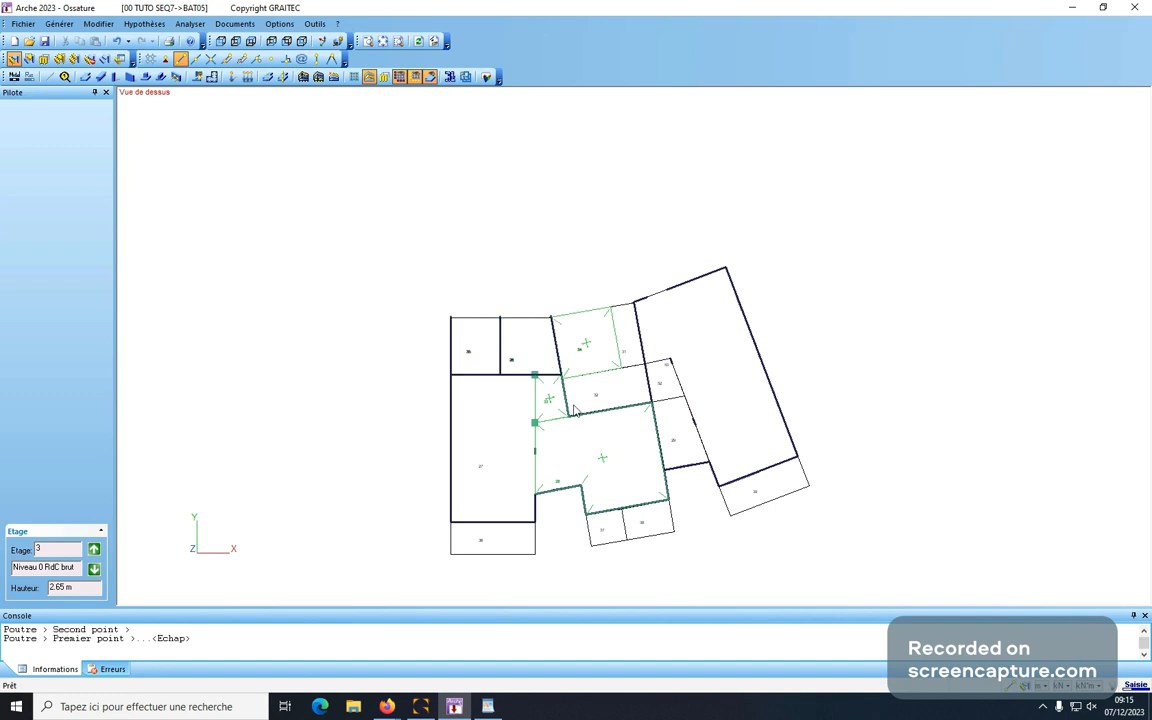
{"action": "left_click", "coordinate": [545, 405]}
{"action": "left_click", "coordinate": [571, 432]}
{"action": "left_click", "coordinate": [605, 350]}
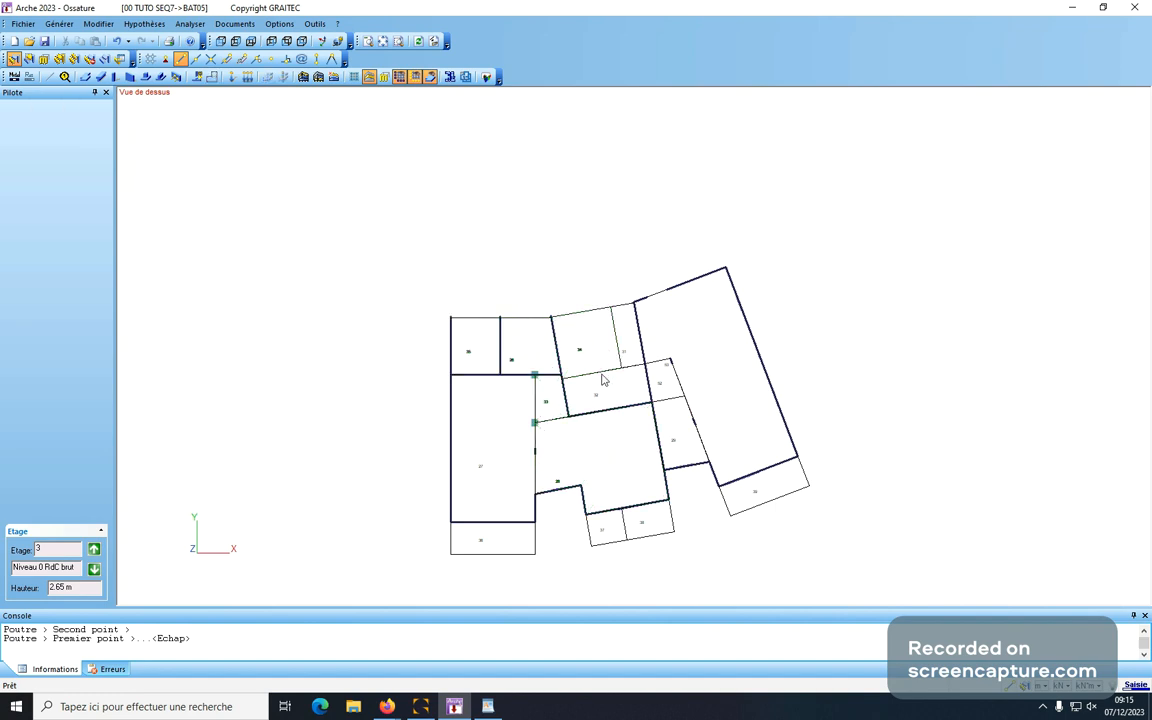
- Switch the model to analysis mode, dismiss the verification report and display the rupture lines of the storey 3 slabs
{"action": "left_click", "coordinate": [14, 77]}
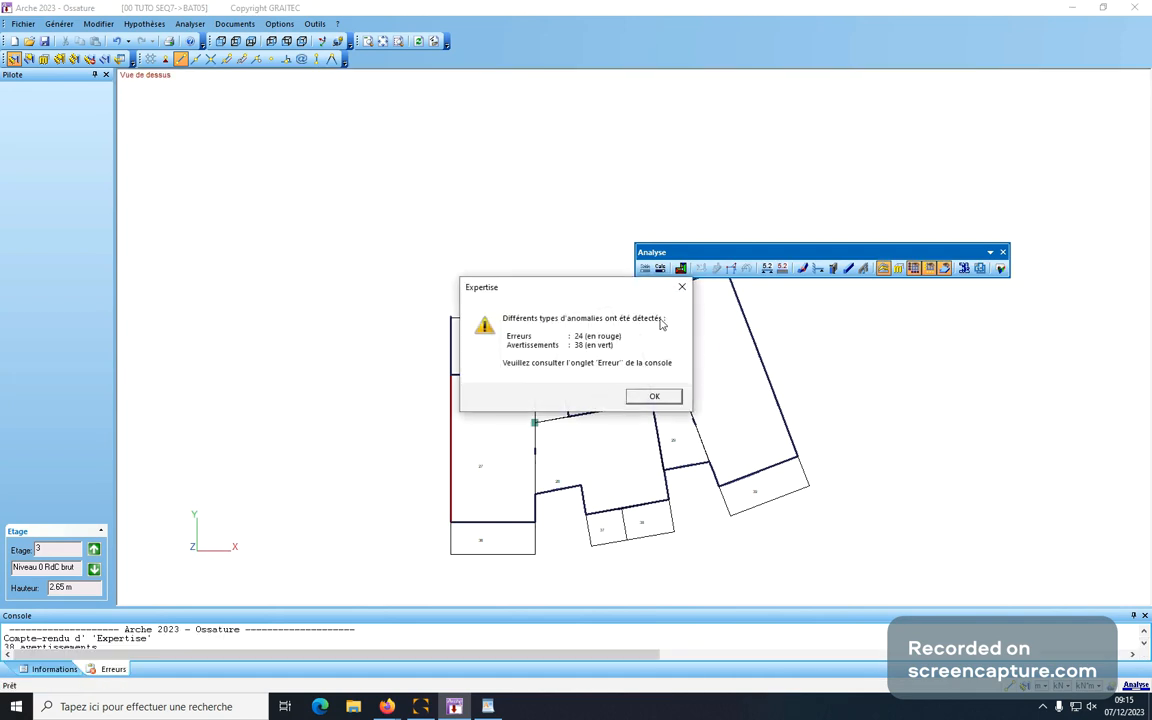
{"action": "left_click", "coordinate": [681, 289]}
{"action": "left_click_drag", "start_coordinate": [684, 276], "coordinate": [580, 222]}
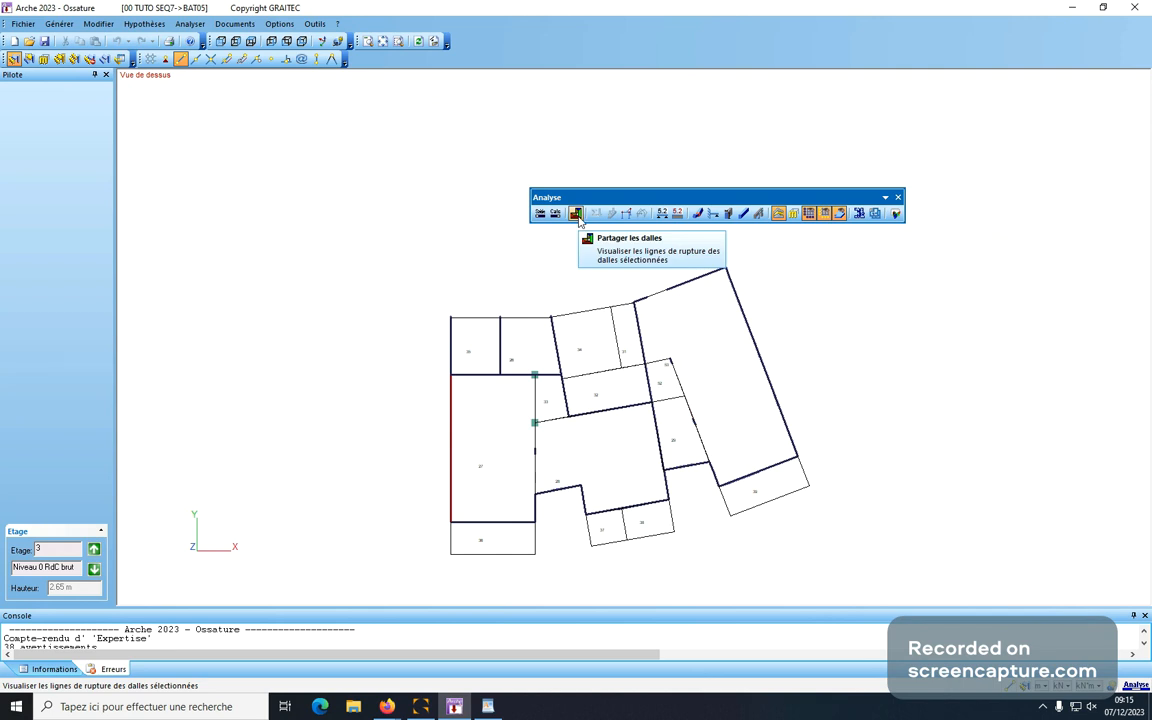
{"action": "left_click", "coordinate": [576, 214]}
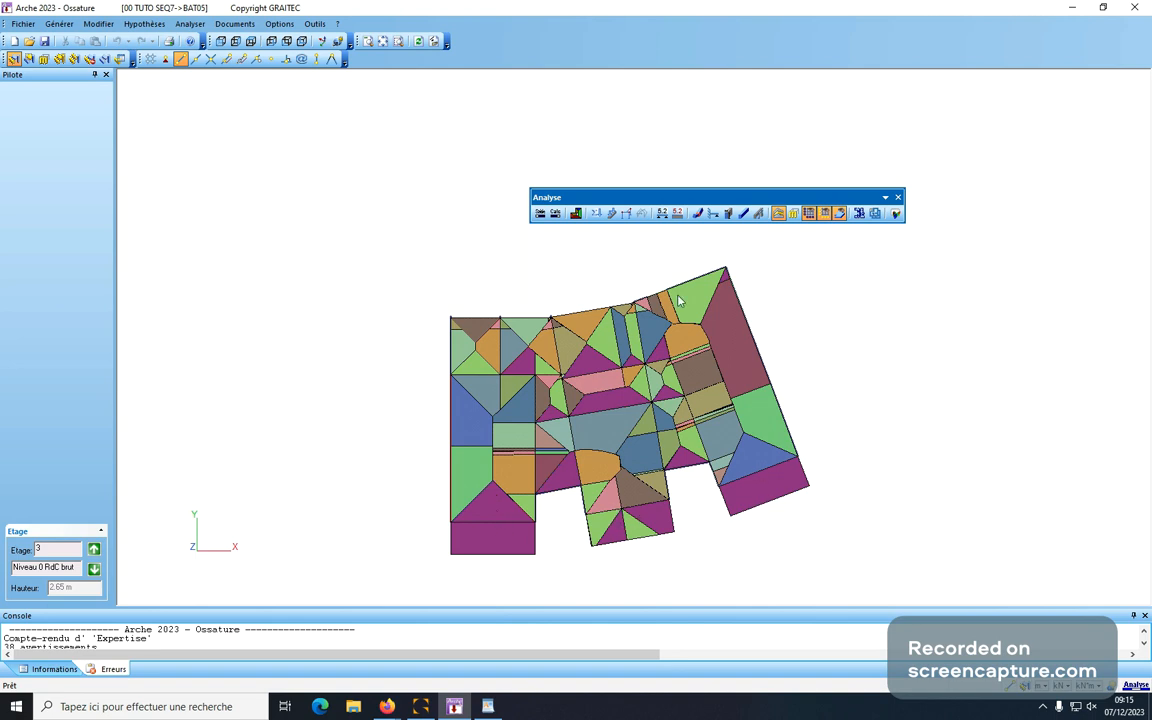
{"action": "scroll", "coordinate": [586, 150], "scroll_direction": "down", "scroll_amount": 1}
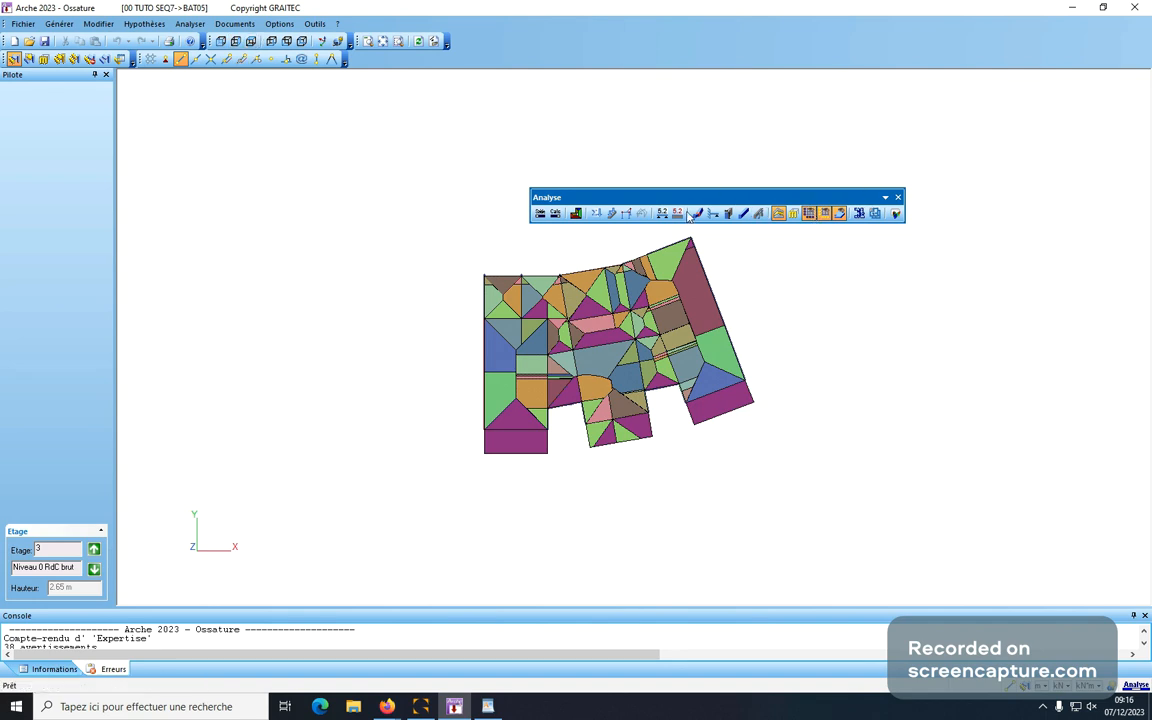
- Clear the coloured load areas, examine the storey 3 slab layout, and request its rupture lines again
{"action": "left_click", "coordinate": [840, 214]}
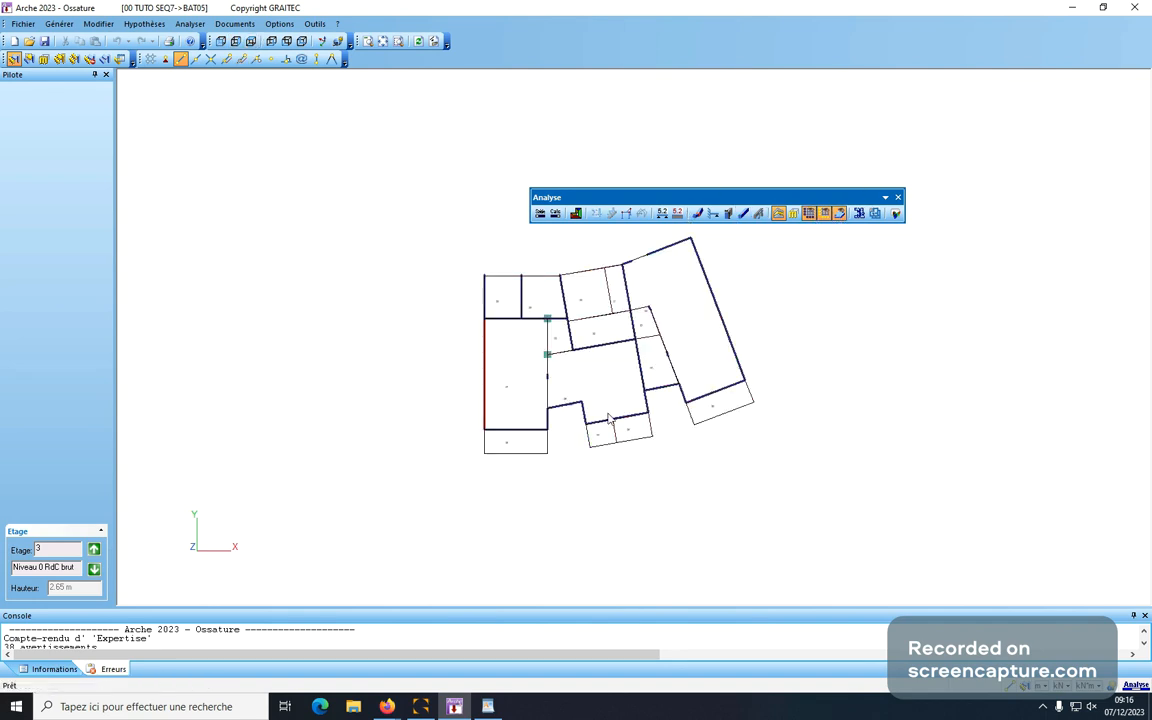
{"action": "scroll", "coordinate": [608, 438], "scroll_direction": "up", "scroll_amount": 2}
{"action": "scroll", "coordinate": [608, 438], "scroll_direction": "up", "scroll_amount": 1}
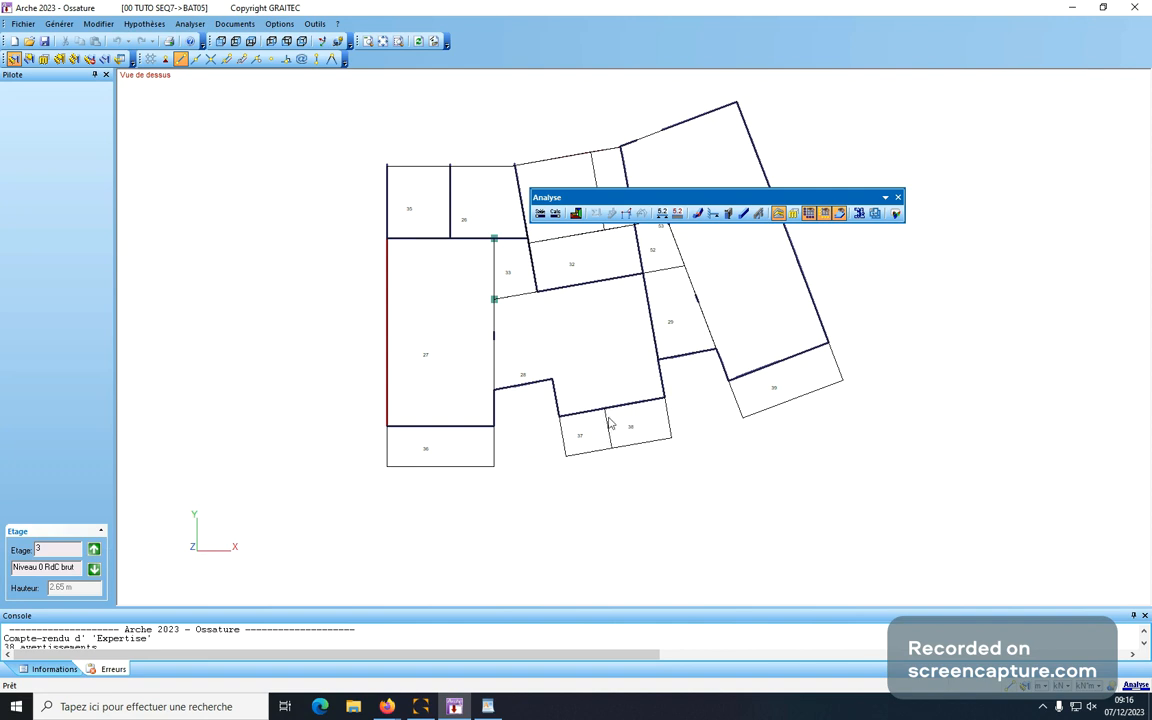
{"action": "scroll", "coordinate": [555, 292], "scroll_direction": "down", "scroll_amount": 1}
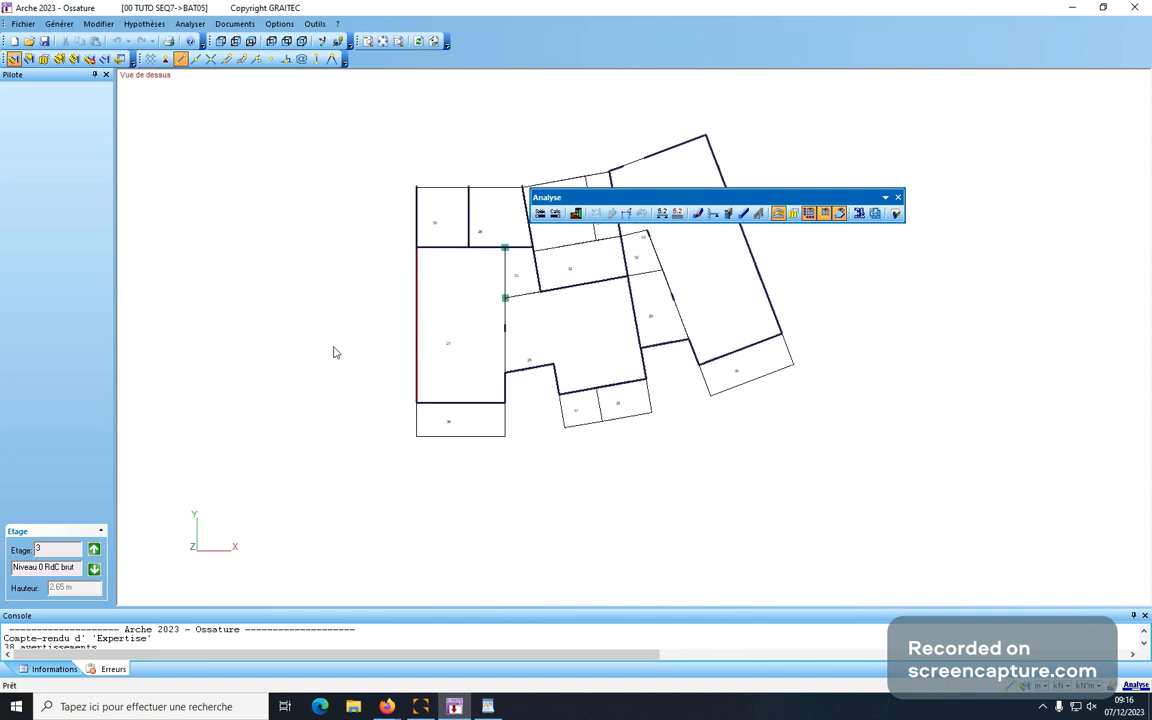
{"action": "left_click", "coordinate": [575, 214]}
- Display the slab rupture lines on storeys 4 and 5, and continue up to storey 6
{"action": "left_click", "coordinate": [95, 549]}
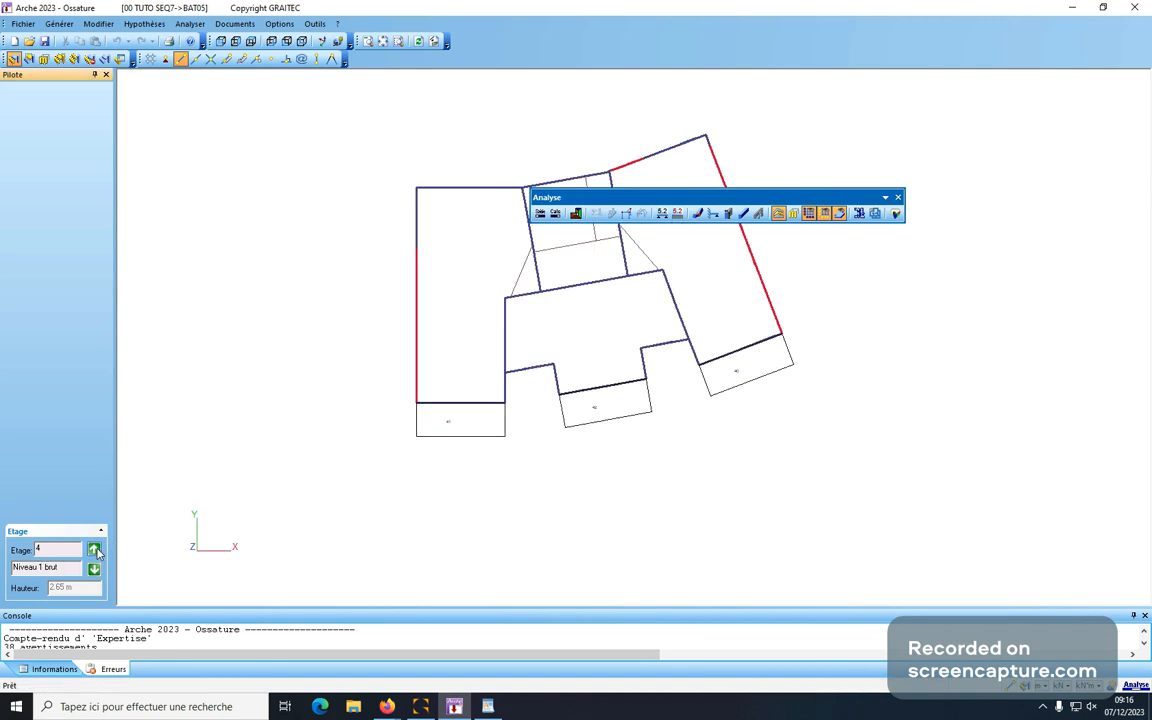
{"action": "left_click", "coordinate": [575, 214]}
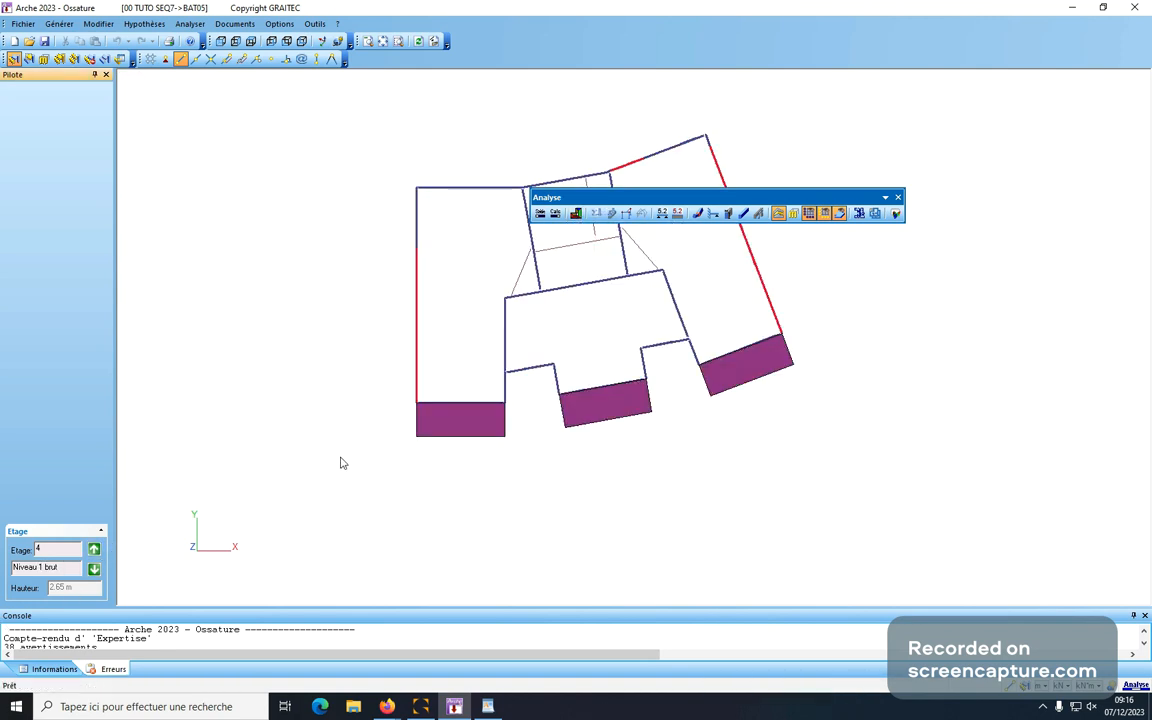
{"action": "left_click", "coordinate": [94, 549]}
{"action": "left_click", "coordinate": [575, 214]}
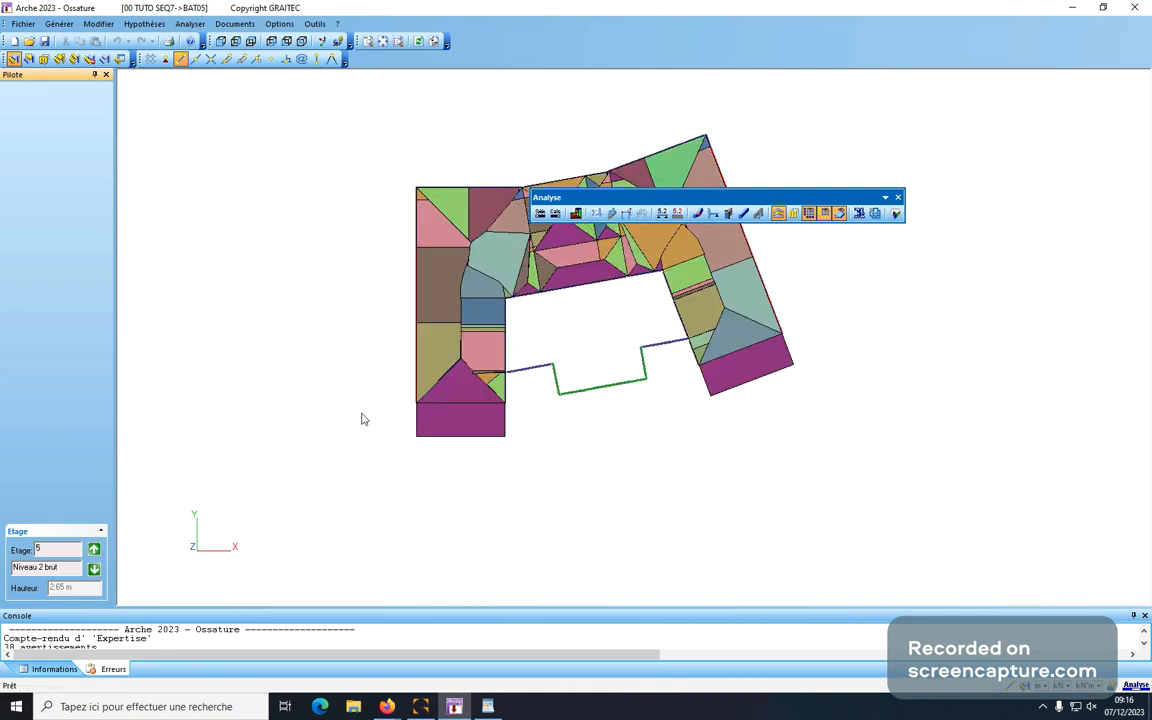
{"action": "left_click", "coordinate": [94, 549]}
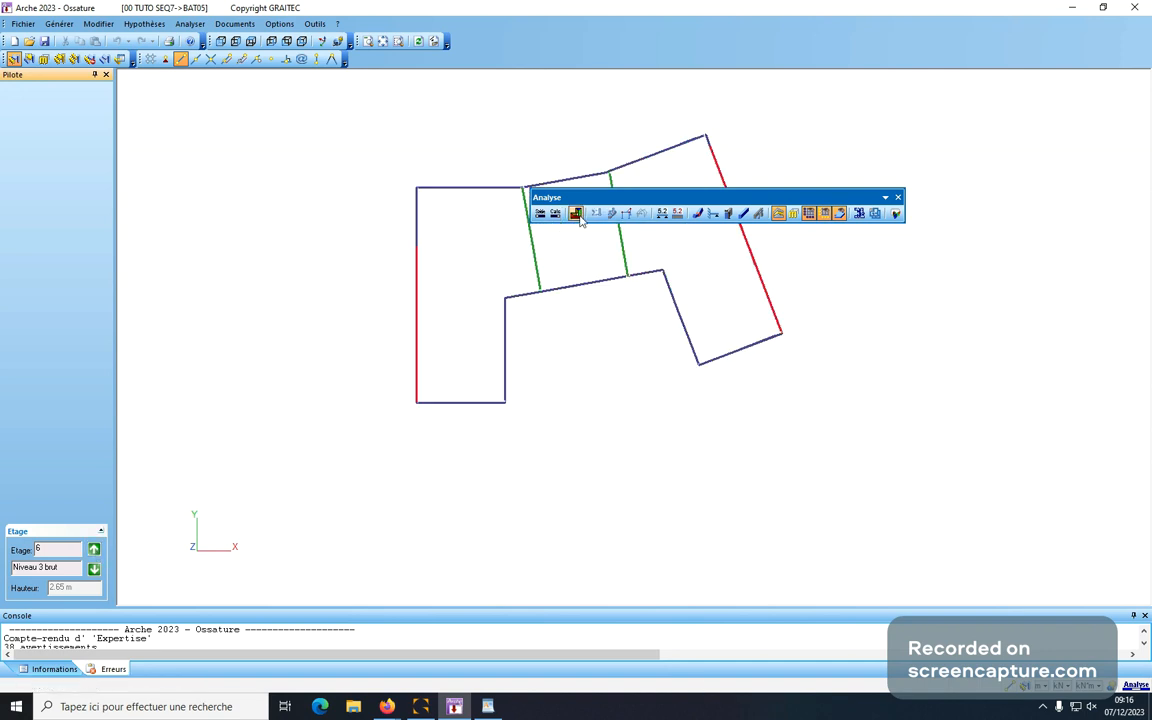
- Return down to storey 3 and display the slab rupture lines there and on storey 2
{"action": "left_click", "coordinate": [94, 569]}
{"action": "left_click", "coordinate": [94, 569]}
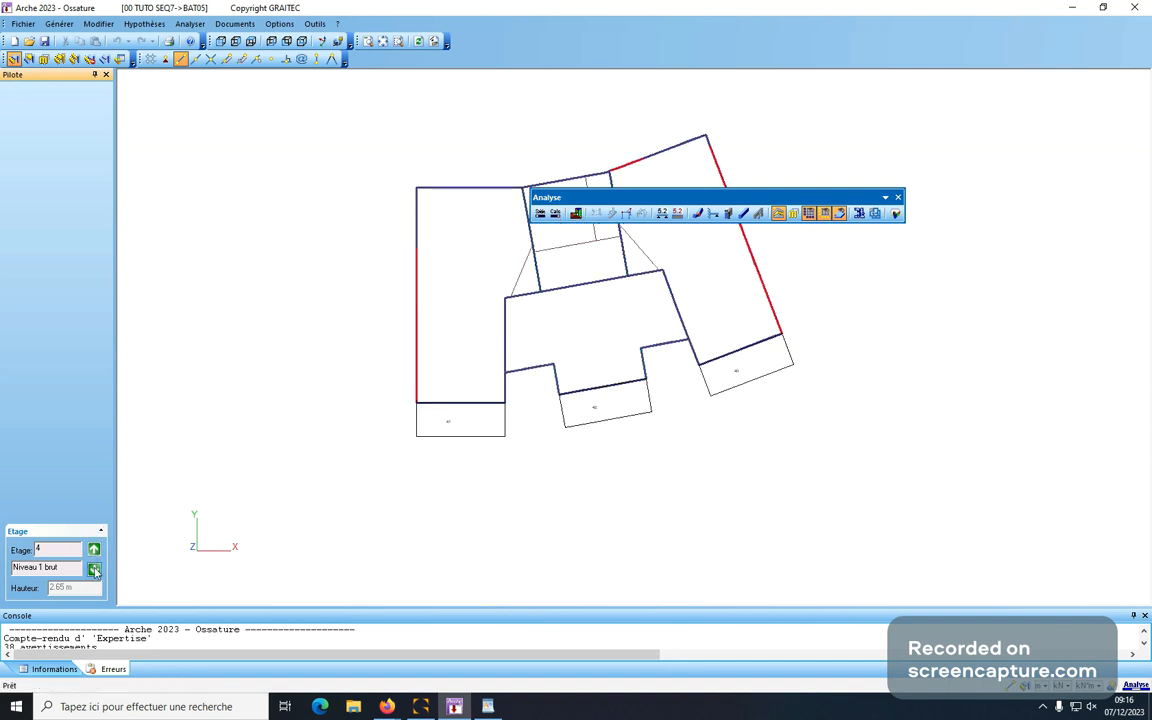
{"action": "left_click", "coordinate": [94, 569]}
{"action": "left_click", "coordinate": [575, 213]}
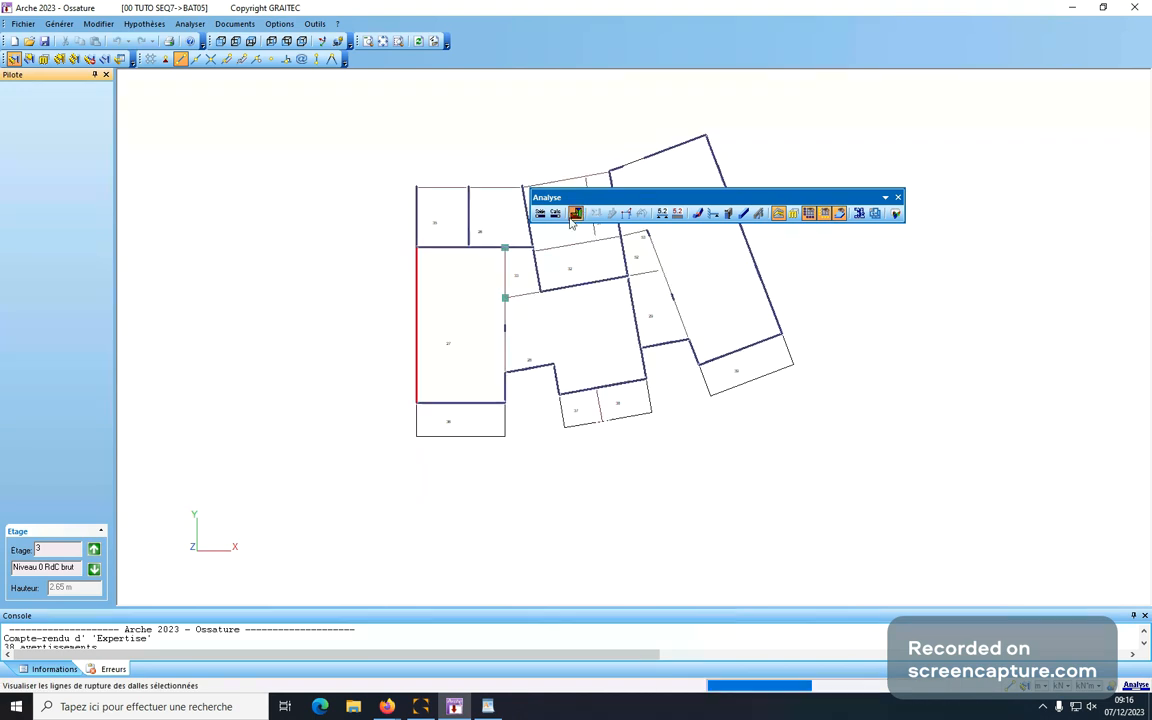
{"action": "left_click", "coordinate": [94, 569]}
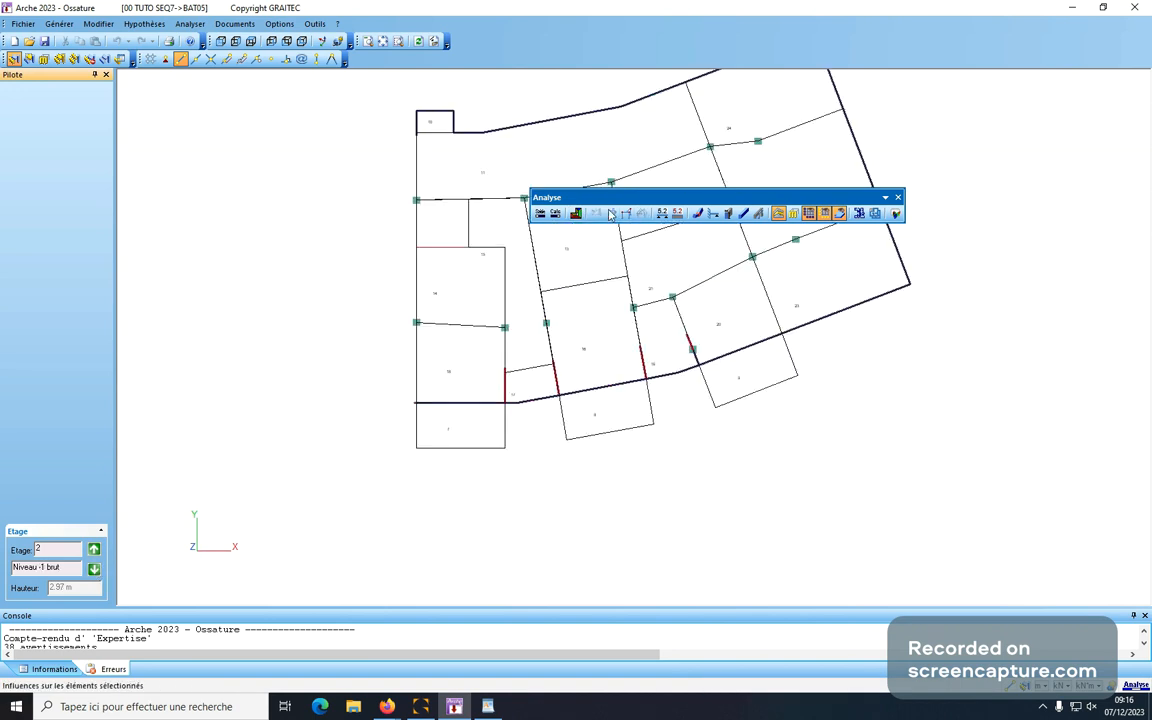
{"action": "left_click", "coordinate": [575, 213]}
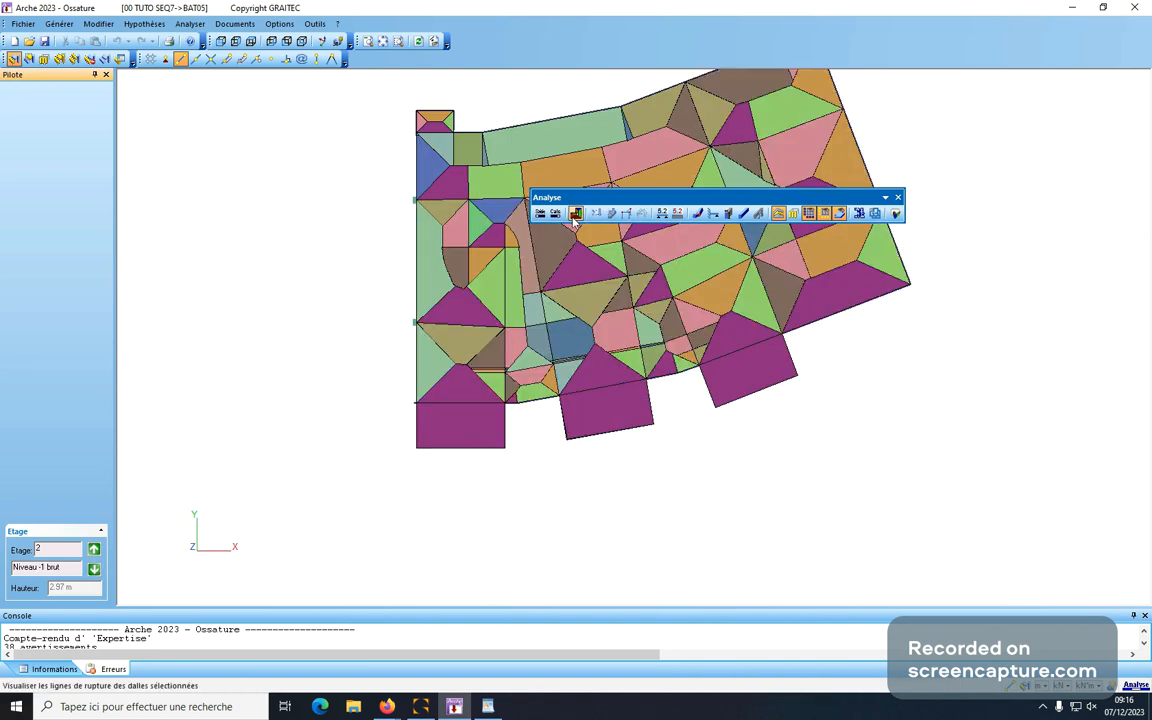
- Display the slab rupture lines on the foundation storey and examine how the raft slab's loads are shared
{"action": "left_click", "coordinate": [94, 569]}
{"action": "left_click", "coordinate": [575, 213]}
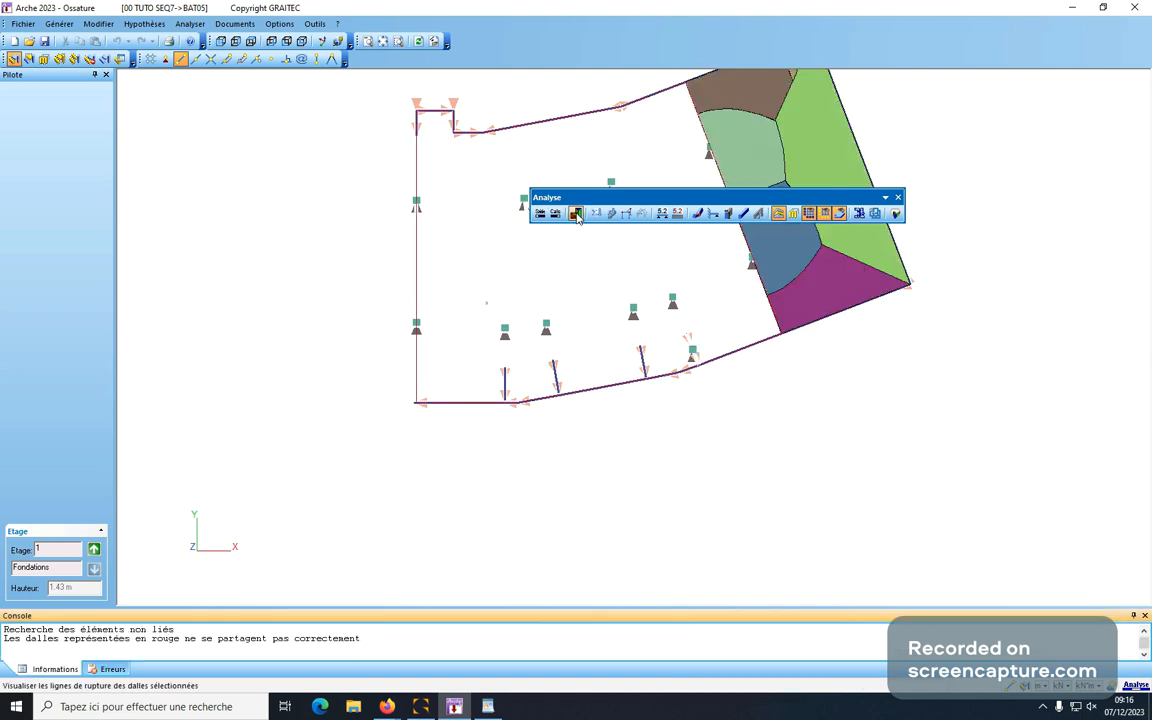
{"action": "left_click_drag", "start_coordinate": [748, 196], "coordinate": [364, 270]}
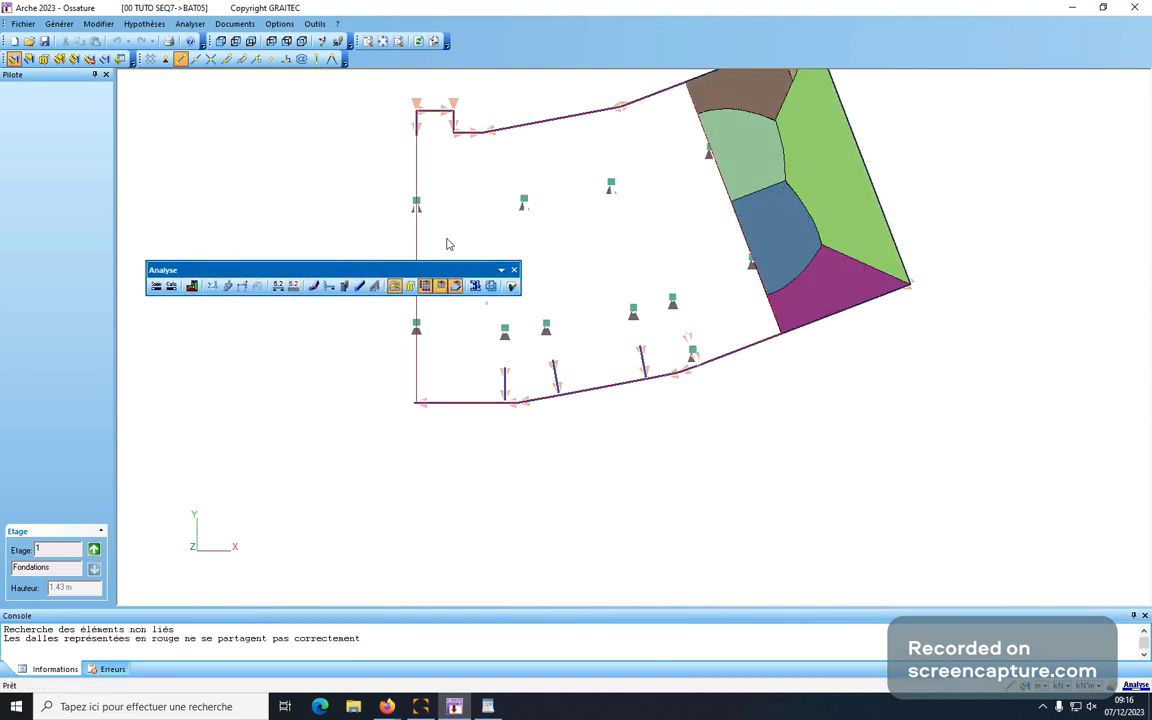
{"action": "scroll", "coordinate": [788, 206], "scroll_direction": "down", "scroll_amount": 1}
{"action": "middle_click_drag", "start_coordinate": [829, 206], "coordinate": [836, 317]}
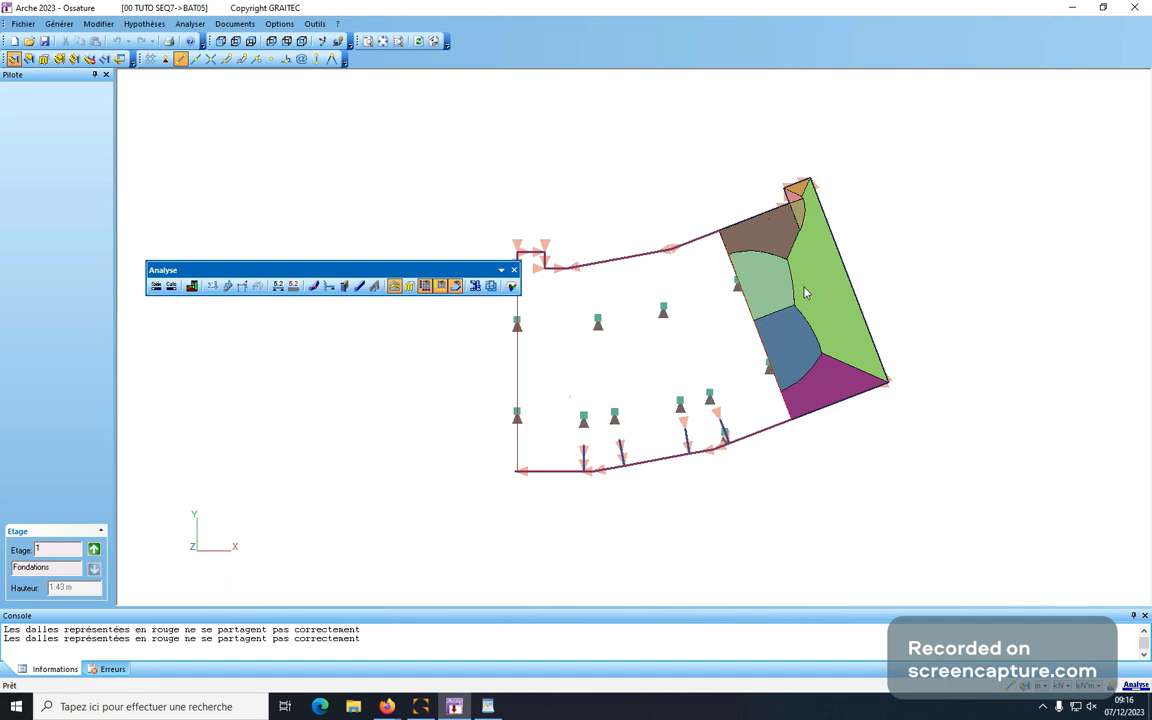
- Return to input mode and delete both raft slabs, 5 and 6, from the foundation storey
{"action": "left_click", "coordinate": [156, 286]}
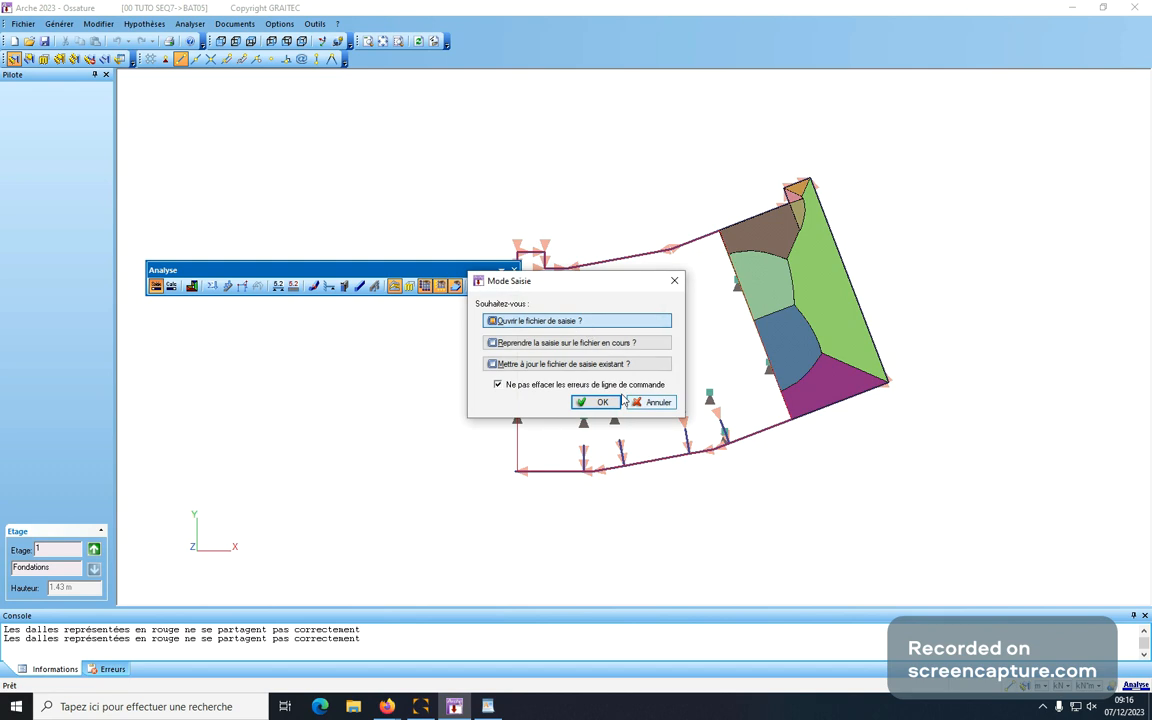
{"action": "left_click", "coordinate": [590, 403]}
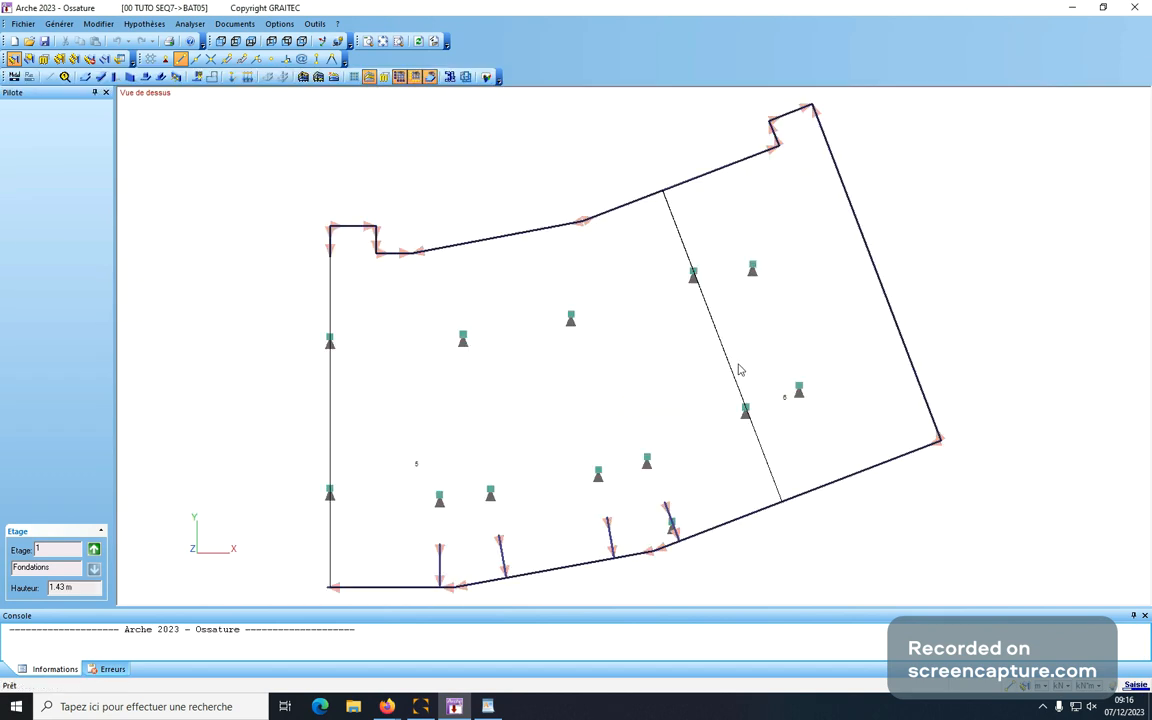
{"action": "left_click", "coordinate": [738, 370]}
{"action": "key", "text": "Delete"}
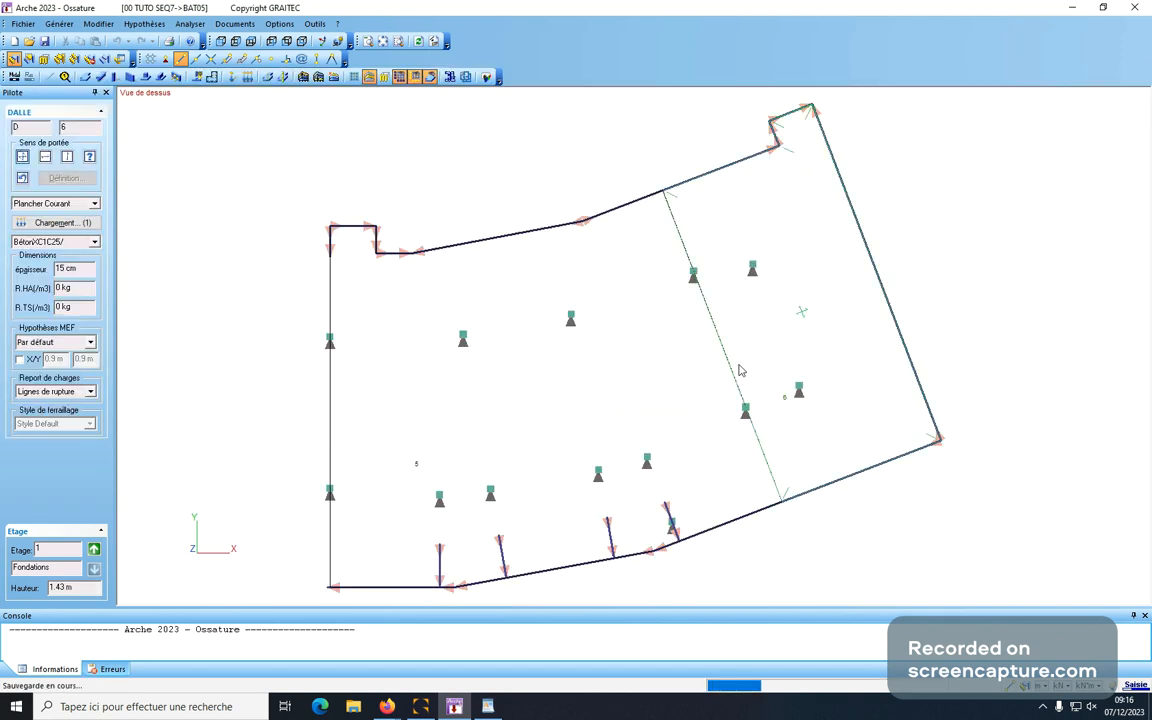
{"action": "left_click", "coordinate": [724, 355]}
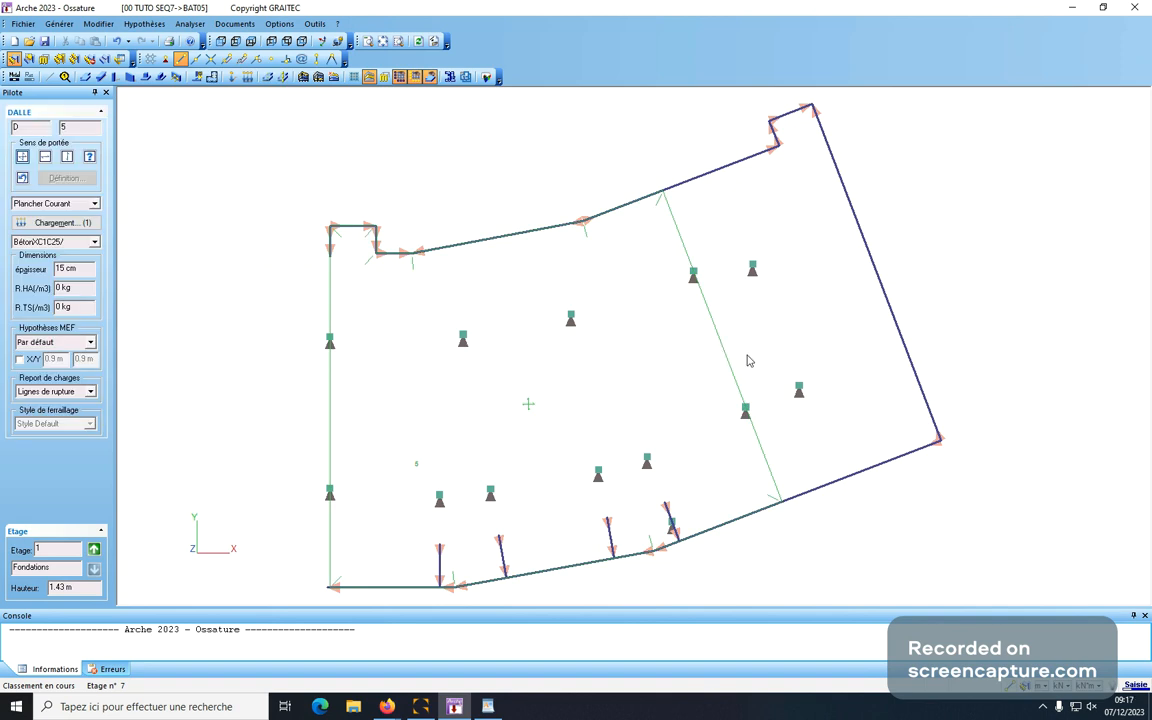
{"action": "key", "text": "Delete"}
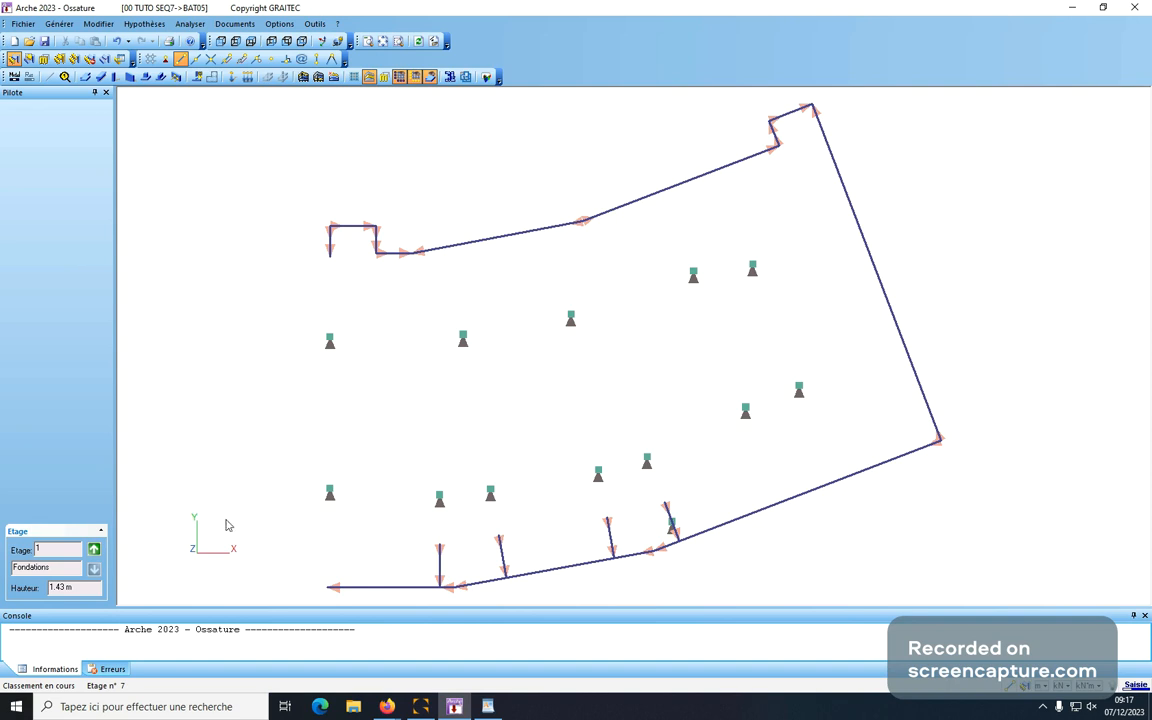
- Go up to storey 5 and examine the extent and properties of slab 44
{"action": "left_click", "coordinate": [94, 550]}
{"action": "left_click", "coordinate": [94, 550]}
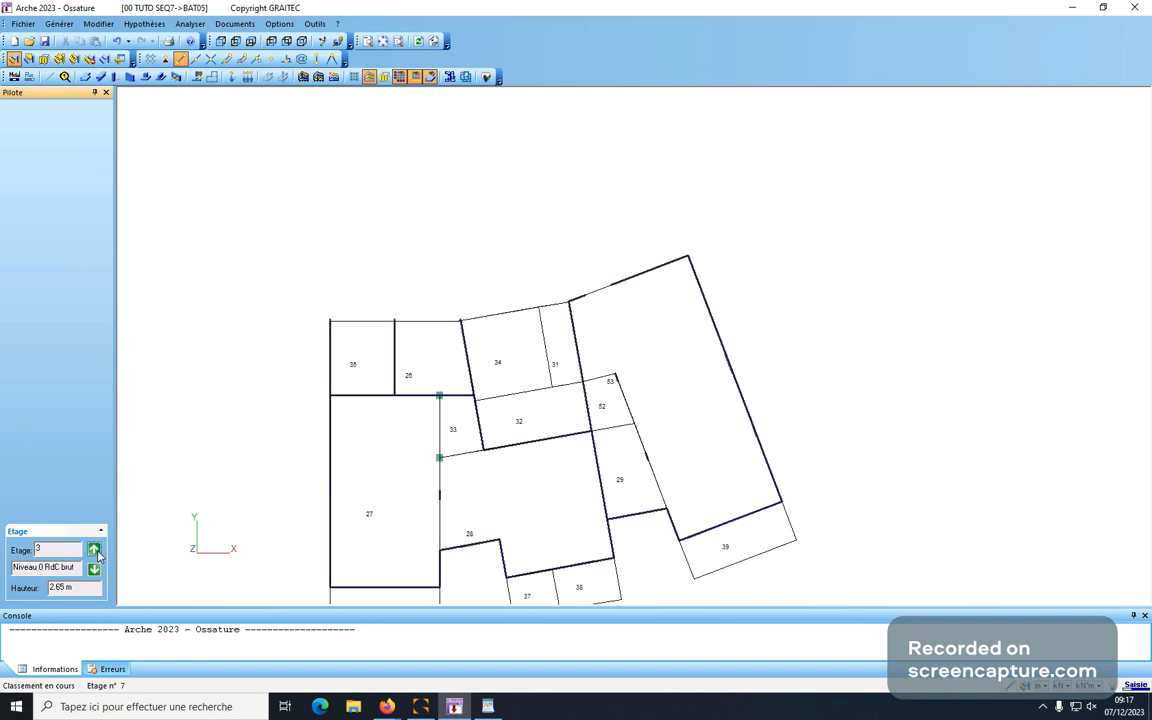
{"action": "left_click", "coordinate": [94, 550]}
{"action": "left_click", "coordinate": [94, 550]}
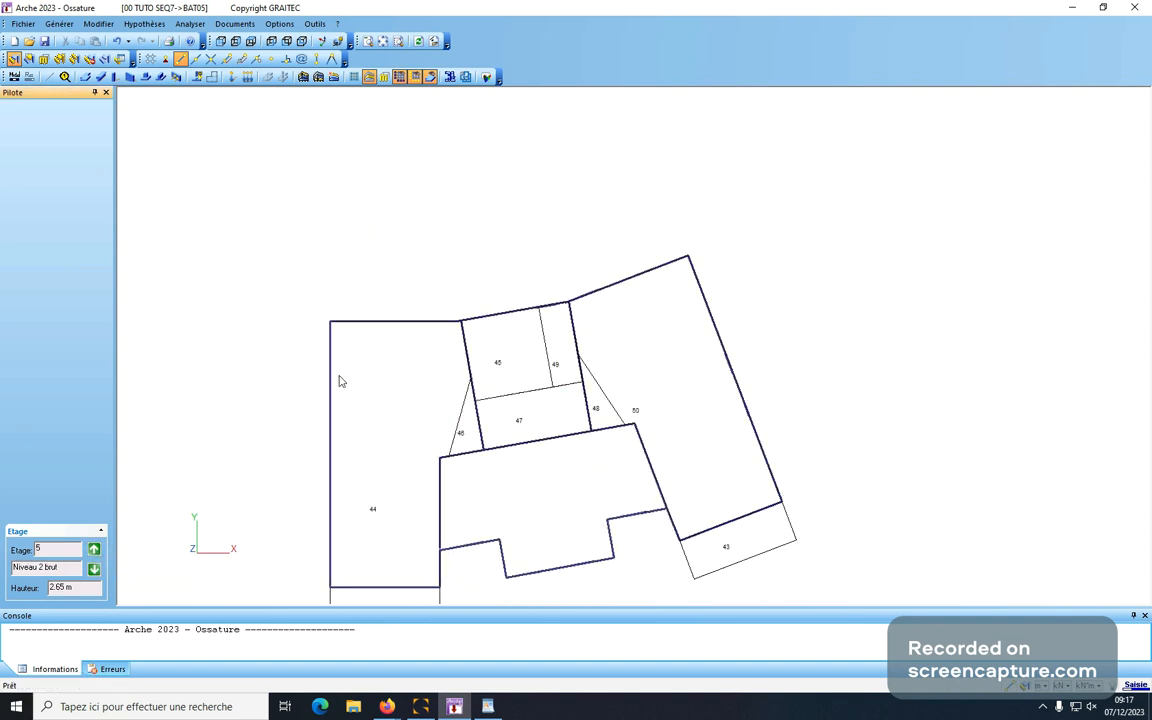
{"action": "left_click", "coordinate": [384, 322]}
{"action": "scroll", "coordinate": [445, 430], "scroll_direction": "up", "scroll_amount": 2}
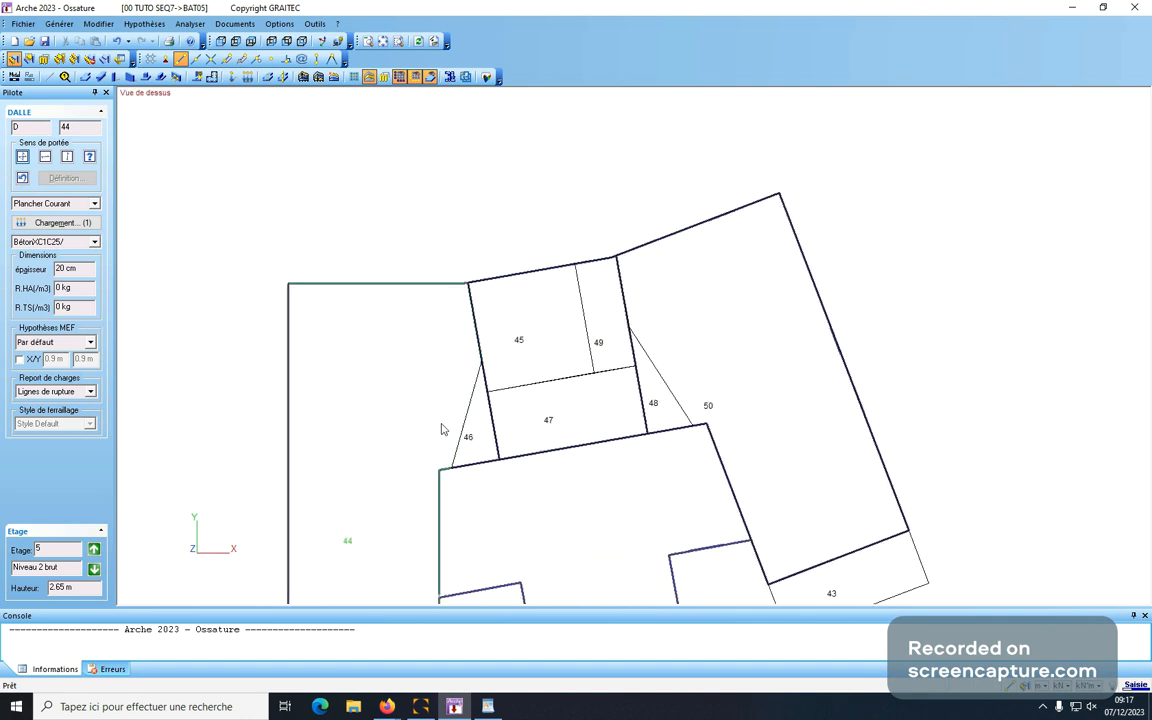
{"action": "scroll", "coordinate": [660, 340], "scroll_direction": "down", "scroll_amount": 1}
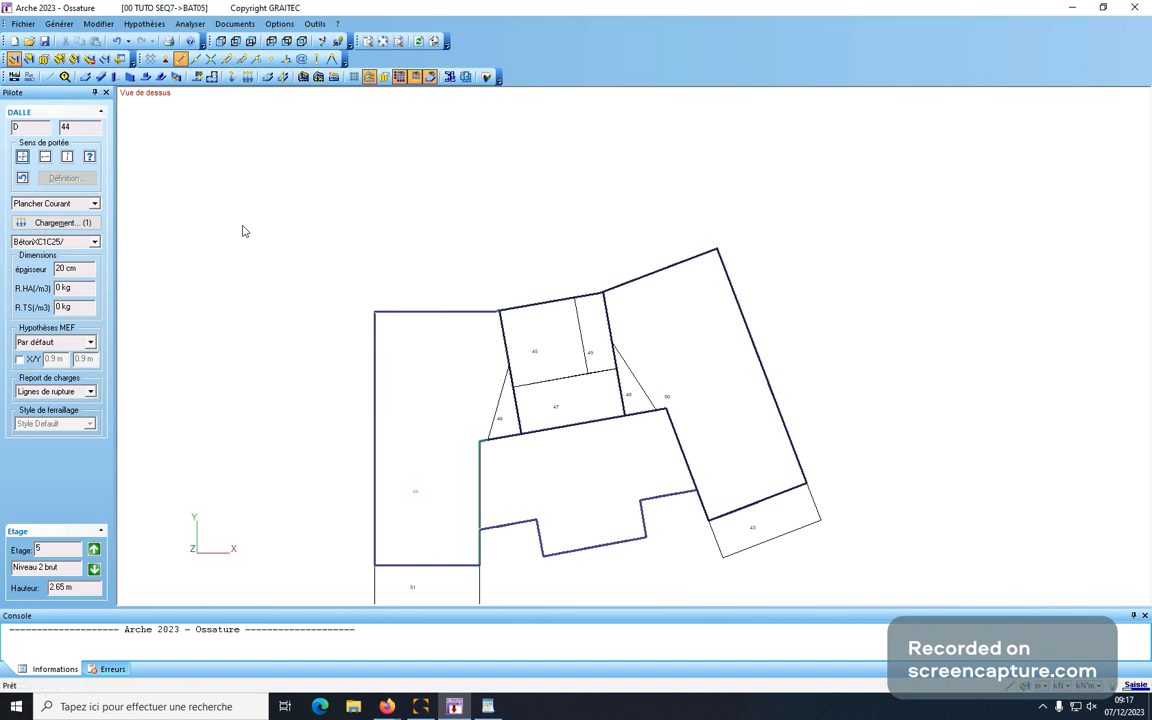
{"action": "scroll", "coordinate": [465, 317], "scroll_direction": "down", "scroll_amount": 1}
{"action": "middle_click_drag", "start_coordinate": [717, 438], "coordinate": [672, 374]}
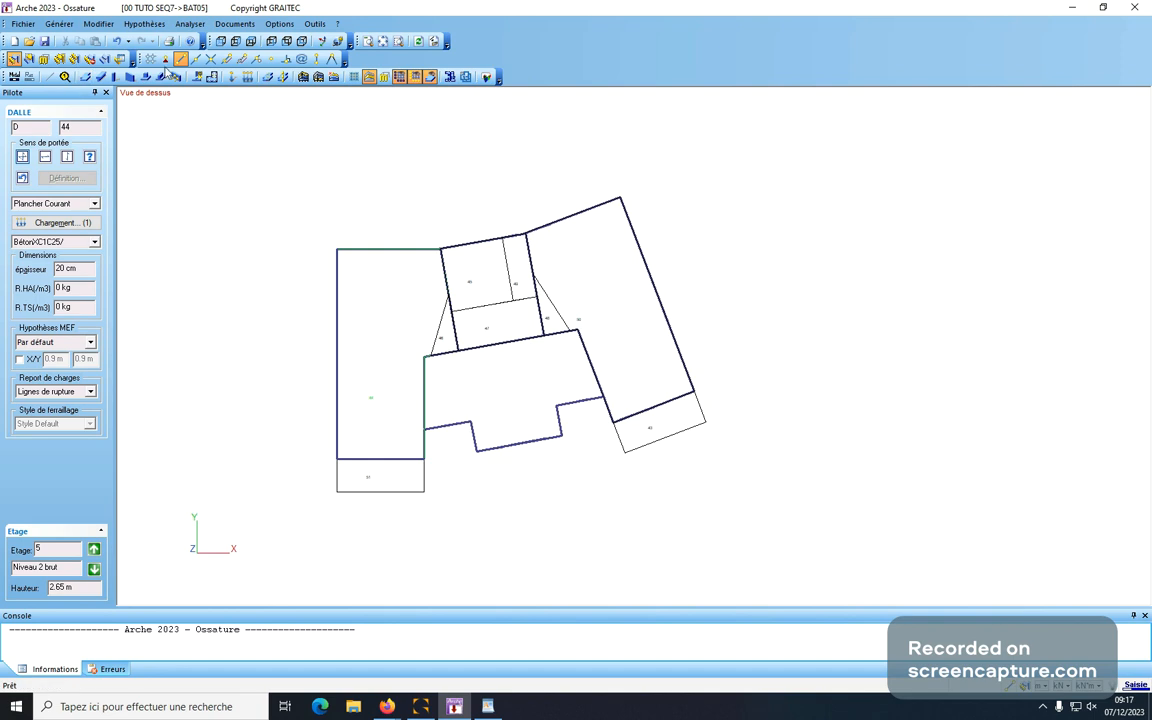
- Switch the model to analysis mode and display the slab rupture lines on storey 5
{"action": "left_click", "coordinate": [14, 77]}
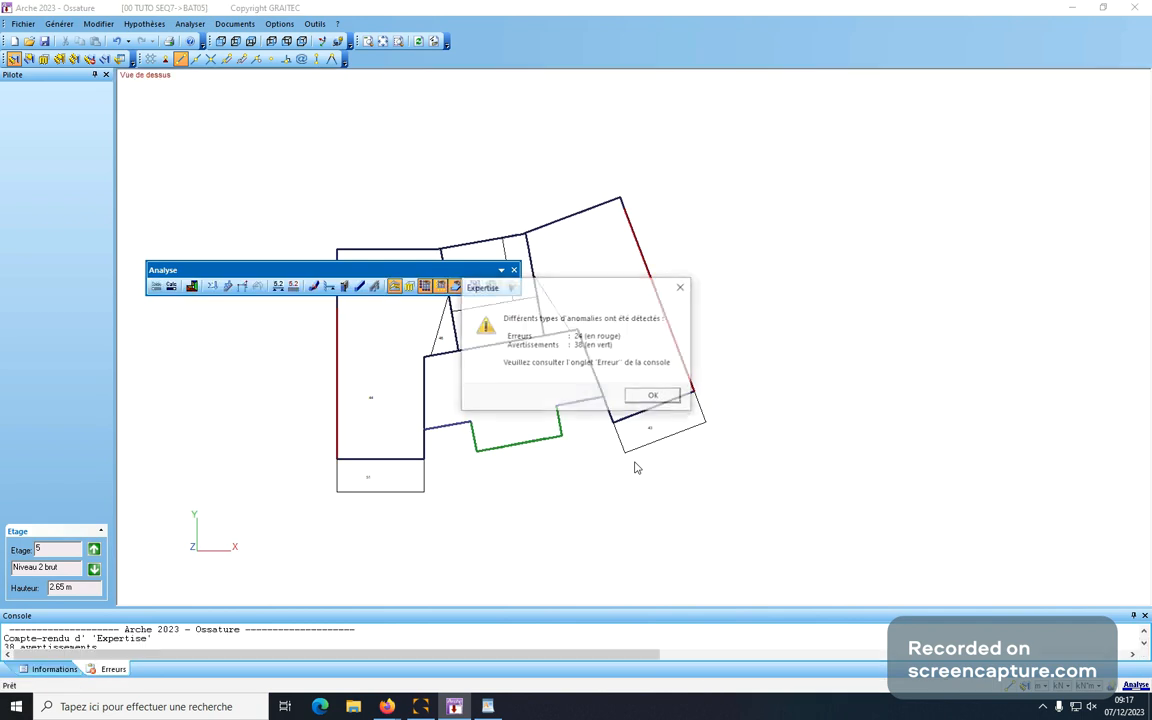
{"action": "left_click", "coordinate": [650, 396]}
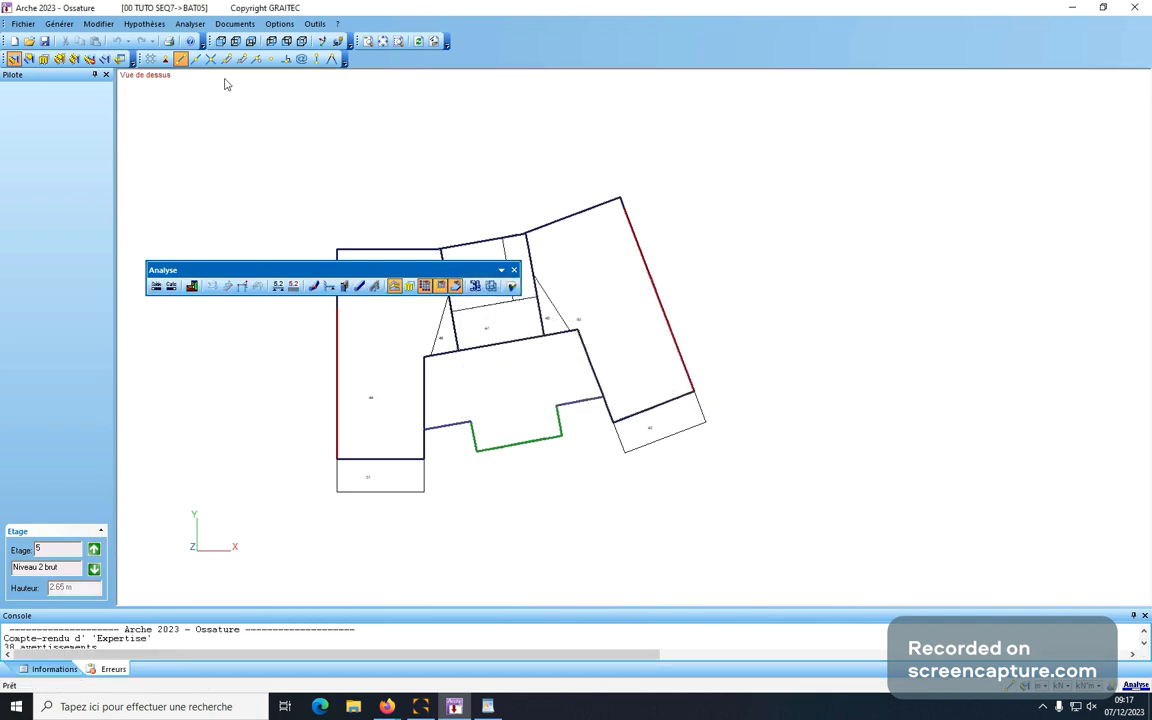
{"action": "left_click", "coordinate": [191, 286]}
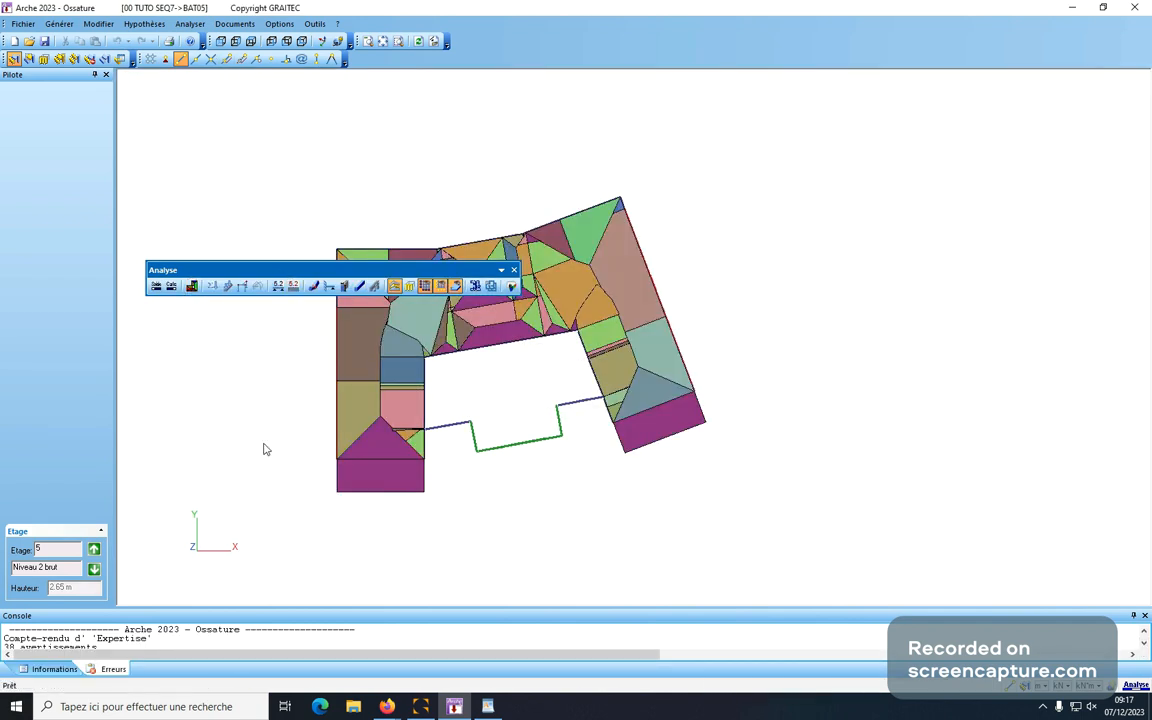
- Check storey 6 for slabs, and display the slab rupture lines on storey 4
{"action": "left_click", "coordinate": [94, 549]}
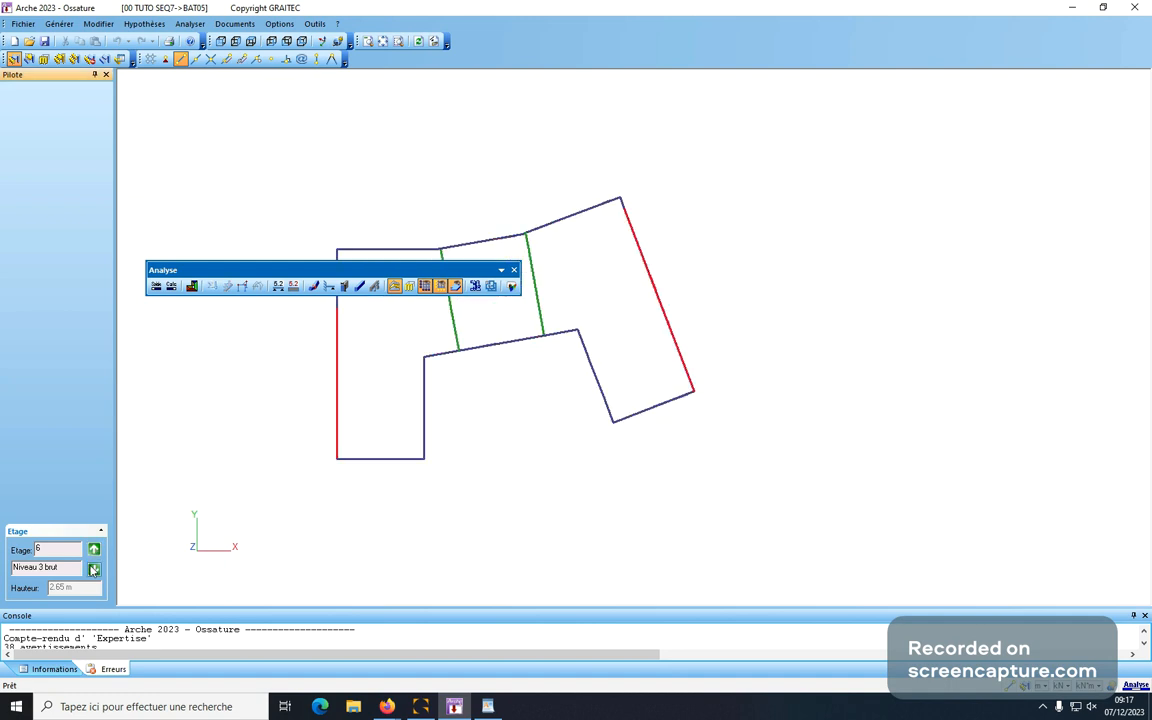
{"action": "left_click", "coordinate": [93, 569]}
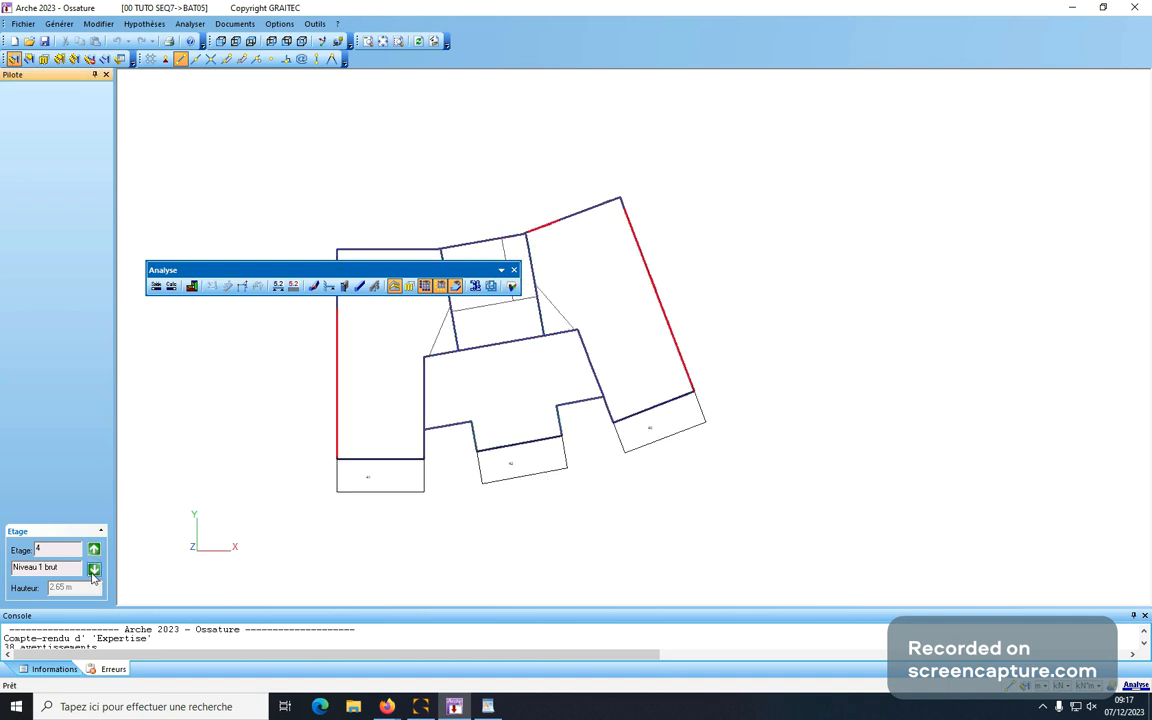
{"action": "left_click", "coordinate": [190, 286]}
{"action": "left_click_drag", "start_coordinate": [416, 269], "coordinate": [507, 133]}
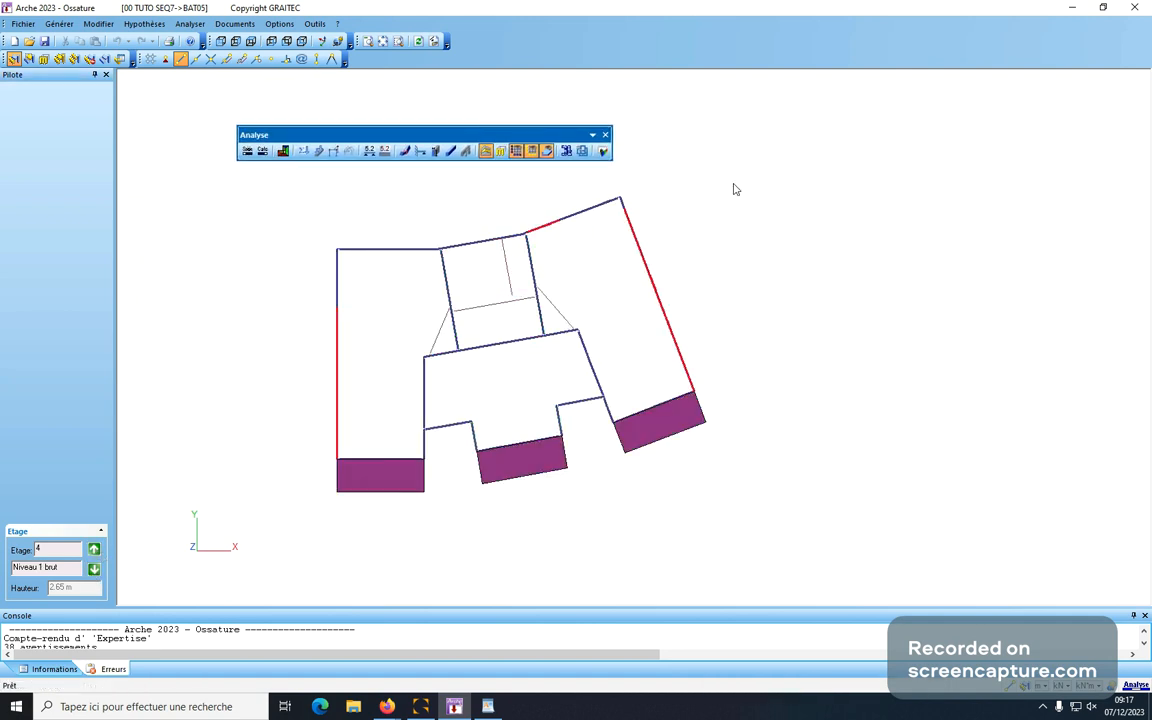
{"action": "scroll", "coordinate": [553, 288], "scroll_direction": "up", "scroll_amount": 2}
{"action": "scroll", "coordinate": [558, 291], "scroll_direction": "down", "scroll_amount": 1}
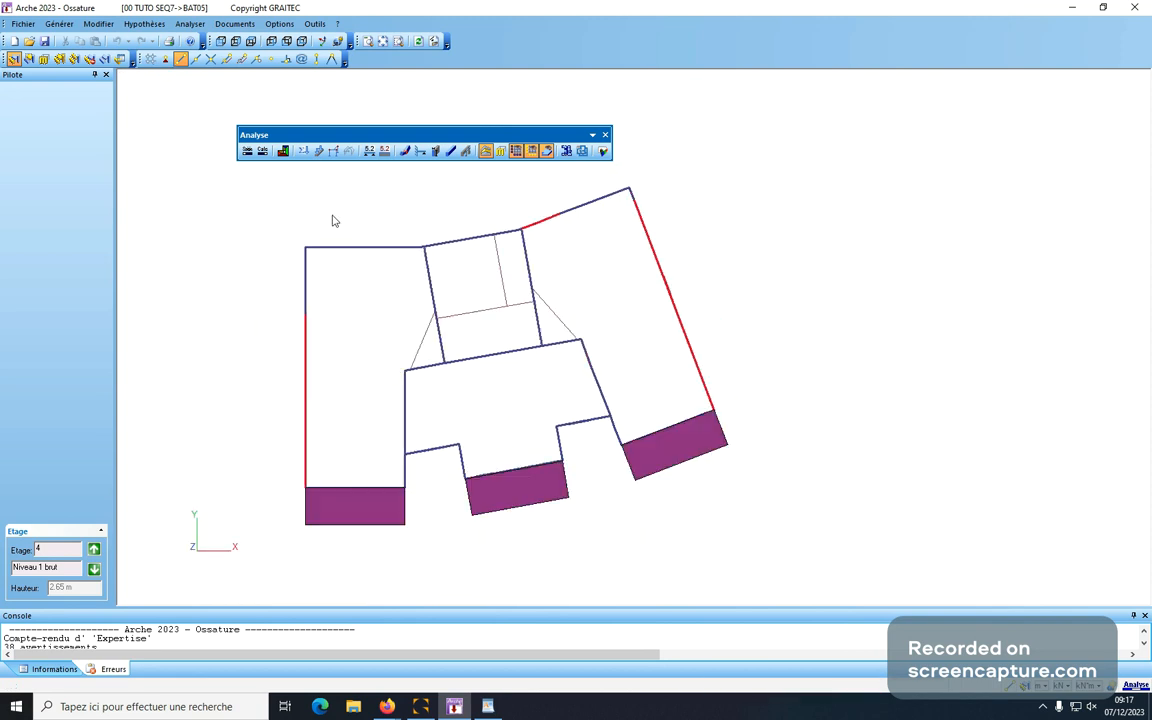
- Reopen the input file and inspect the walls and slab 41 around the western wing on storey 4
{"action": "left_click", "coordinate": [247, 151]}
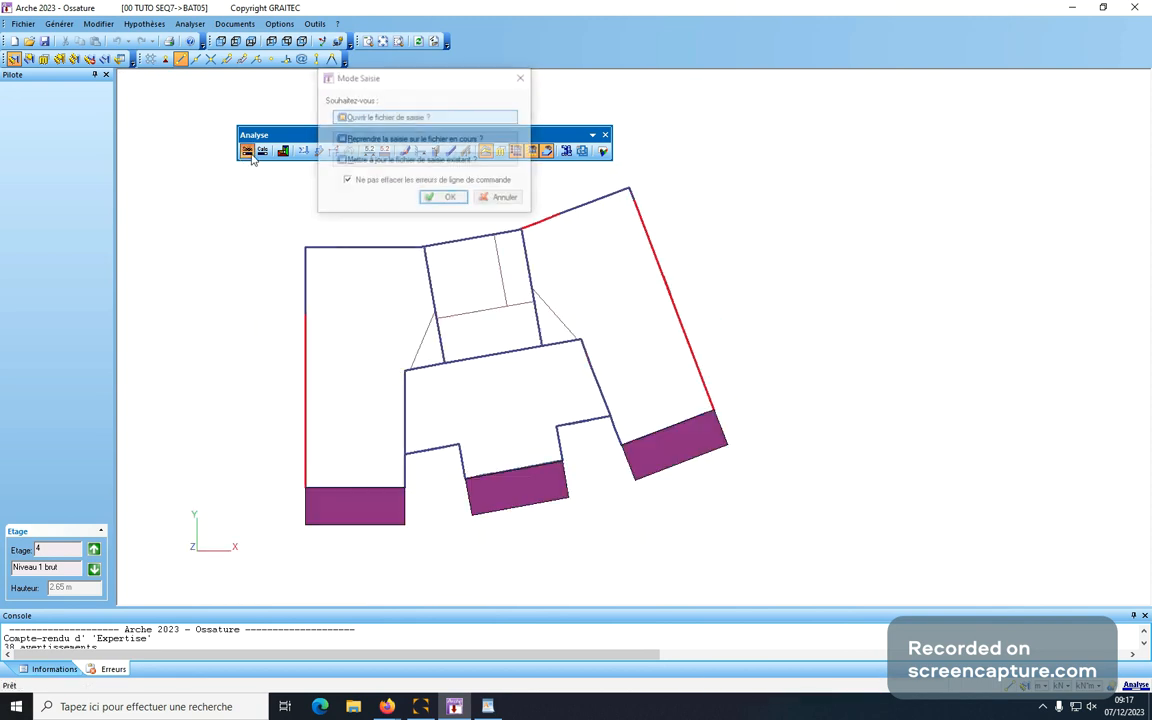
{"action": "left_click", "coordinate": [451, 200]}
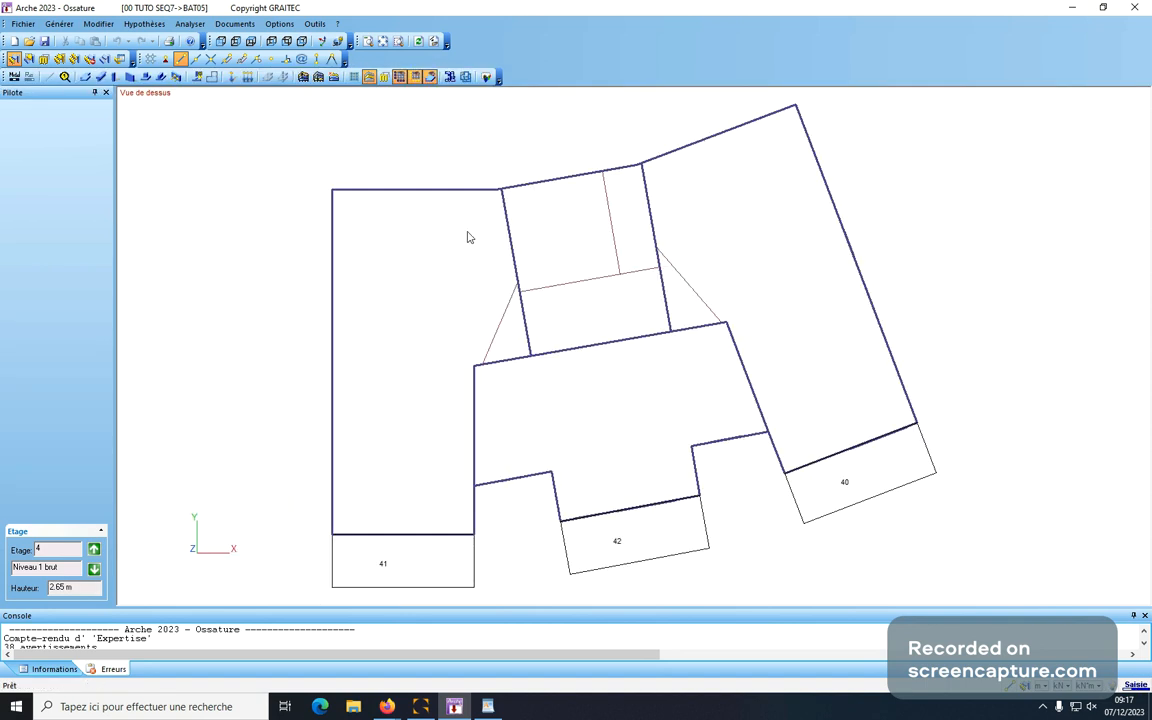
{"action": "left_click", "coordinate": [453, 201]}
{"action": "left_click", "coordinate": [458, 191]}
{"action": "left_click", "coordinate": [336, 462]}
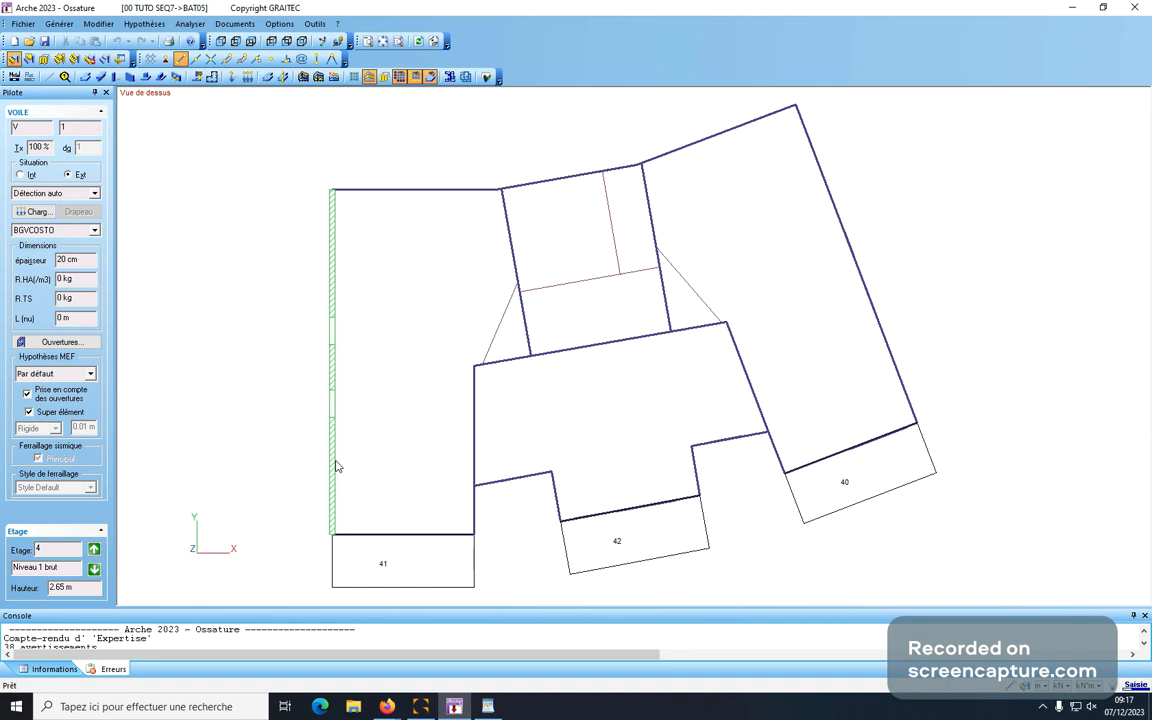
{"action": "left_click", "coordinate": [391, 539]}
{"action": "left_click", "coordinate": [339, 501]}
{"action": "left_click", "coordinate": [366, 540]}
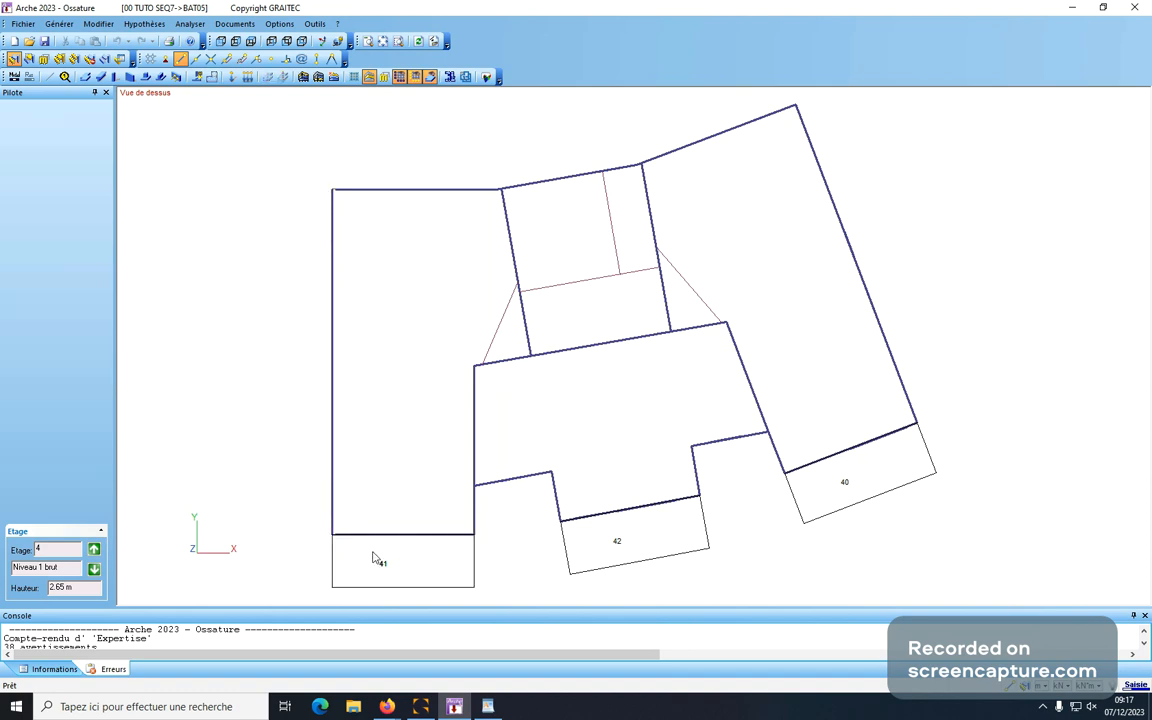
{"action": "left_click", "coordinate": [391, 587]}
{"action": "left_click", "coordinate": [393, 588]}
- Hide the beams, columns and walls to check which slabs exist on storey 4
{"action": "key", "text": "alt+x"}
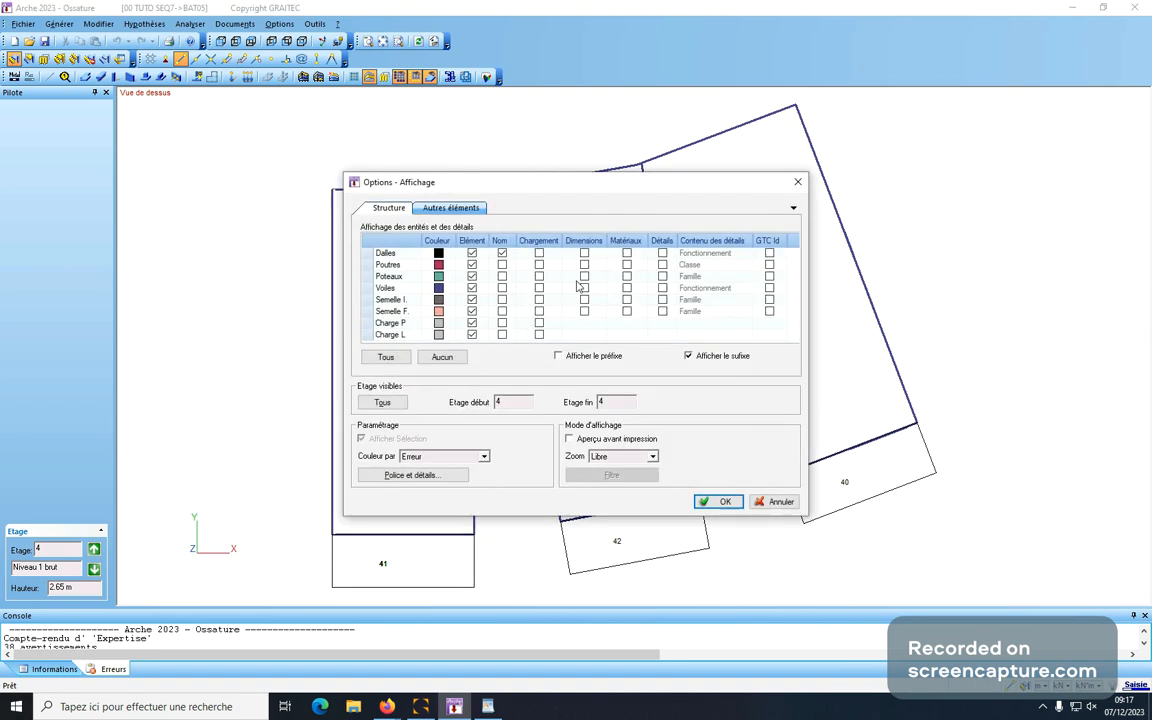
{"action": "left_click", "coordinate": [472, 264]}
{"action": "left_click", "coordinate": [472, 276]}
{"action": "left_click", "coordinate": [472, 288]}
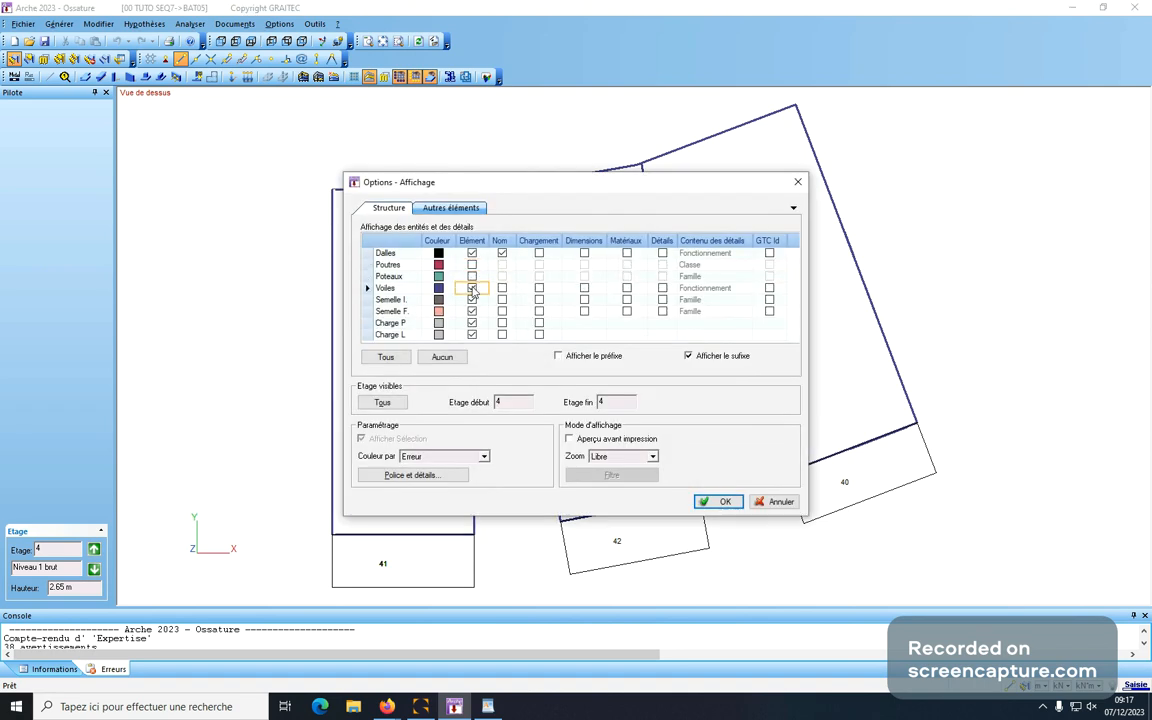
{"action": "left_click", "coordinate": [705, 502]}
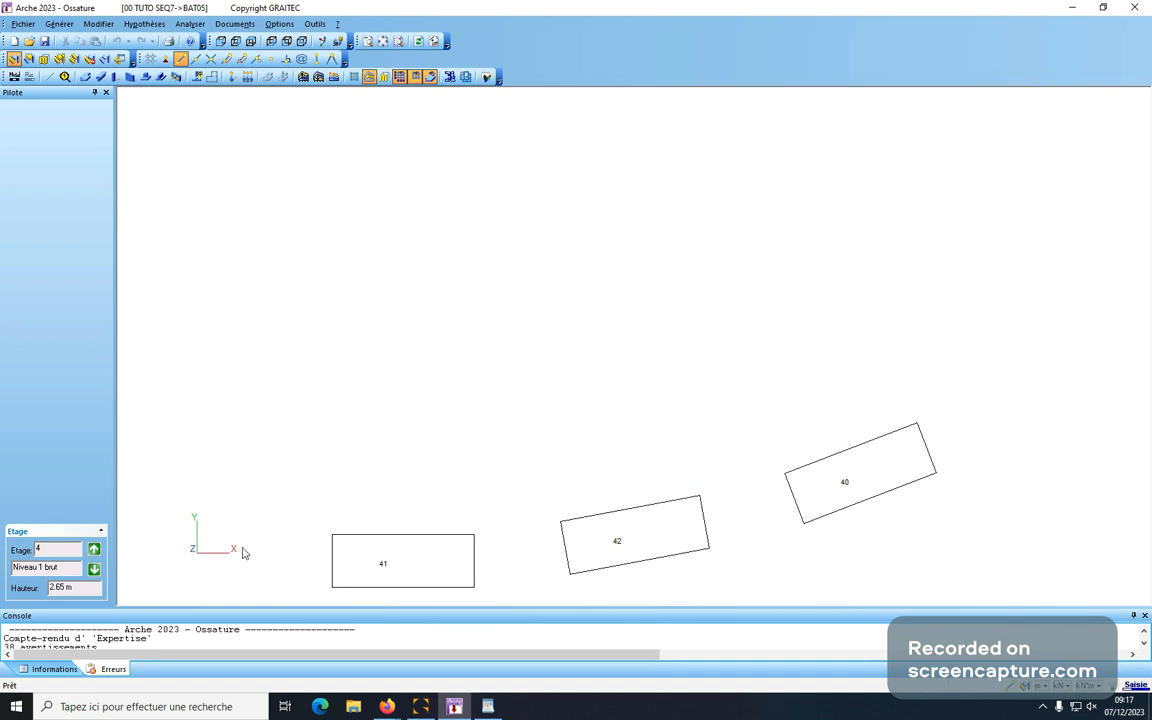
- Display the walls, columns and beams again on storey 4
{"action": "key", "text": "alt+x"}
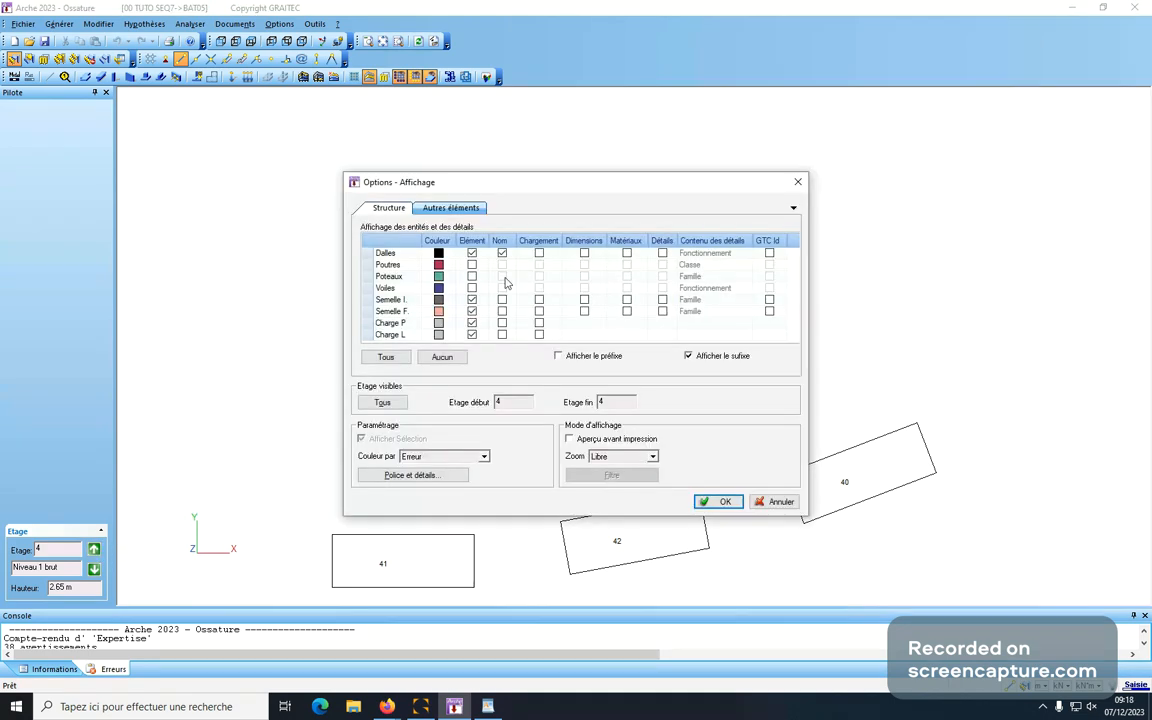
{"action": "left_click", "coordinate": [472, 288]}
{"action": "left_click", "coordinate": [472, 276]}
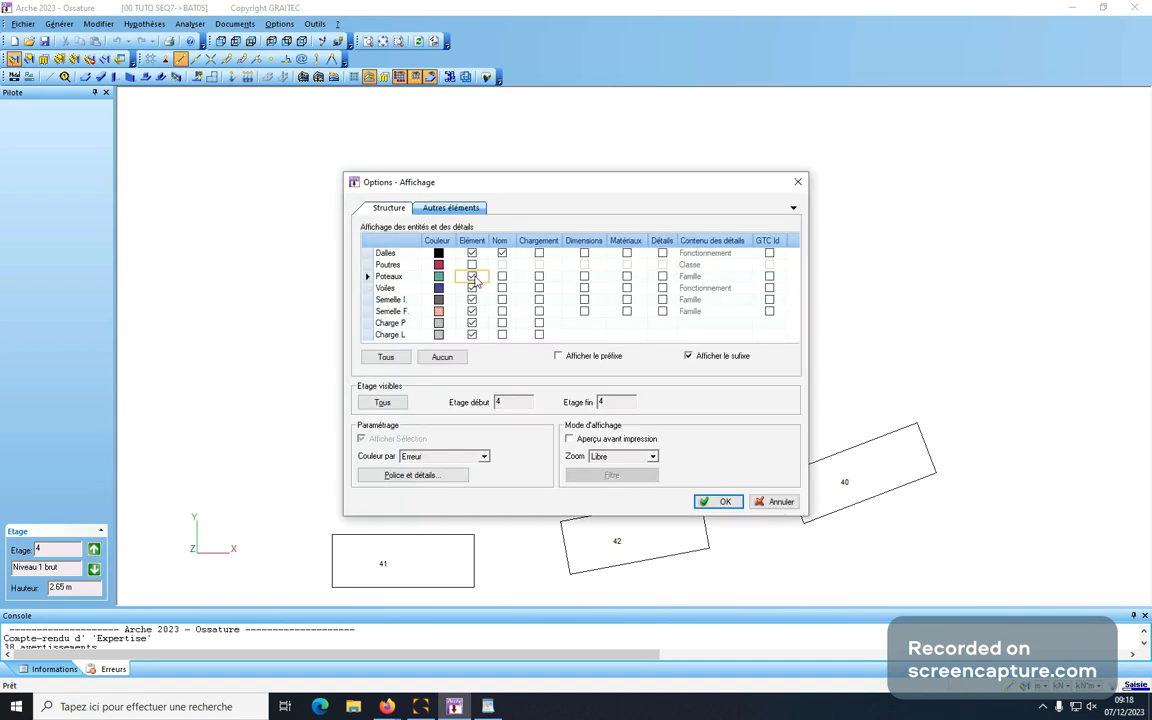
{"action": "left_click", "coordinate": [472, 264]}
{"action": "left_click", "coordinate": [716, 502]}
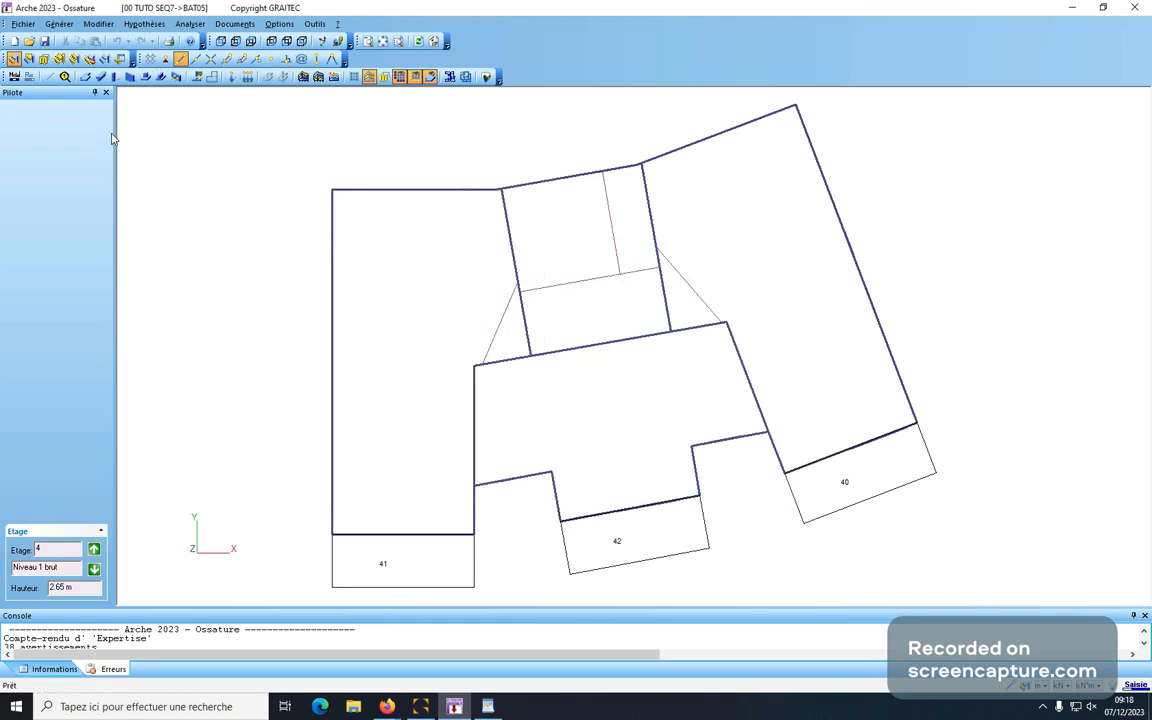
- Prepare a new slab on storey 4 as Plancher Courant with surface loads G 0.1 kN and Q 2 kN
{"action": "left_click", "coordinate": [86, 76]}
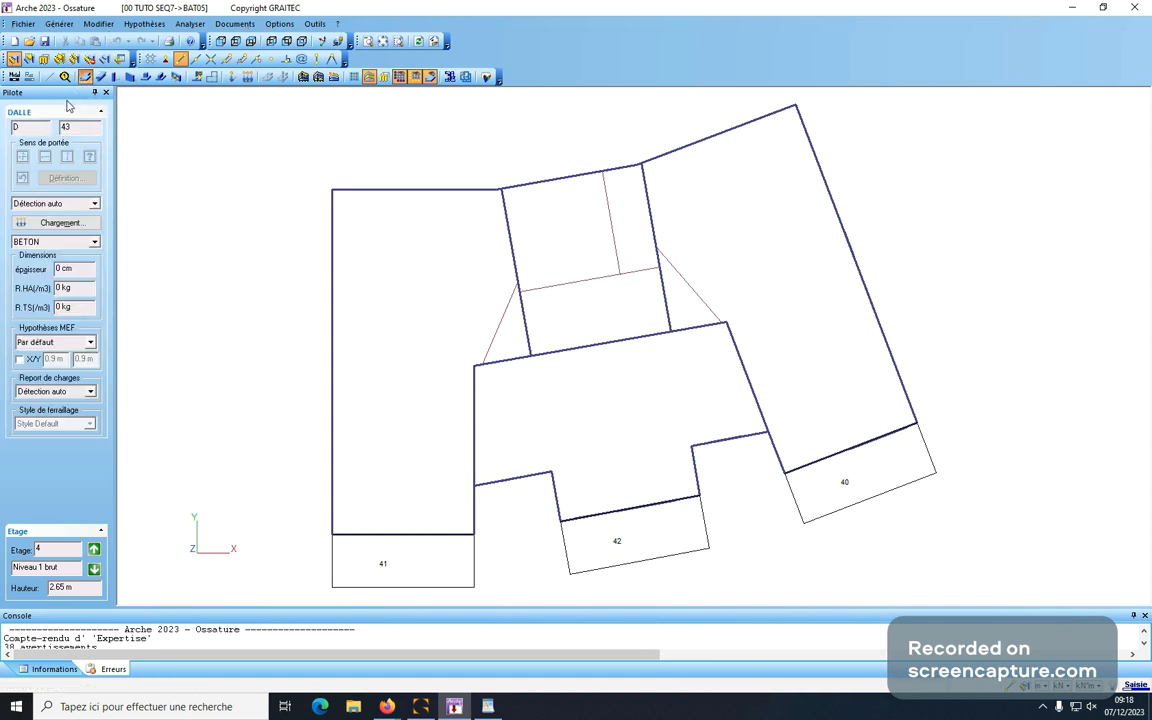
{"action": "left_click", "coordinate": [78, 204]}
{"action": "left_click", "coordinate": [76, 224]}
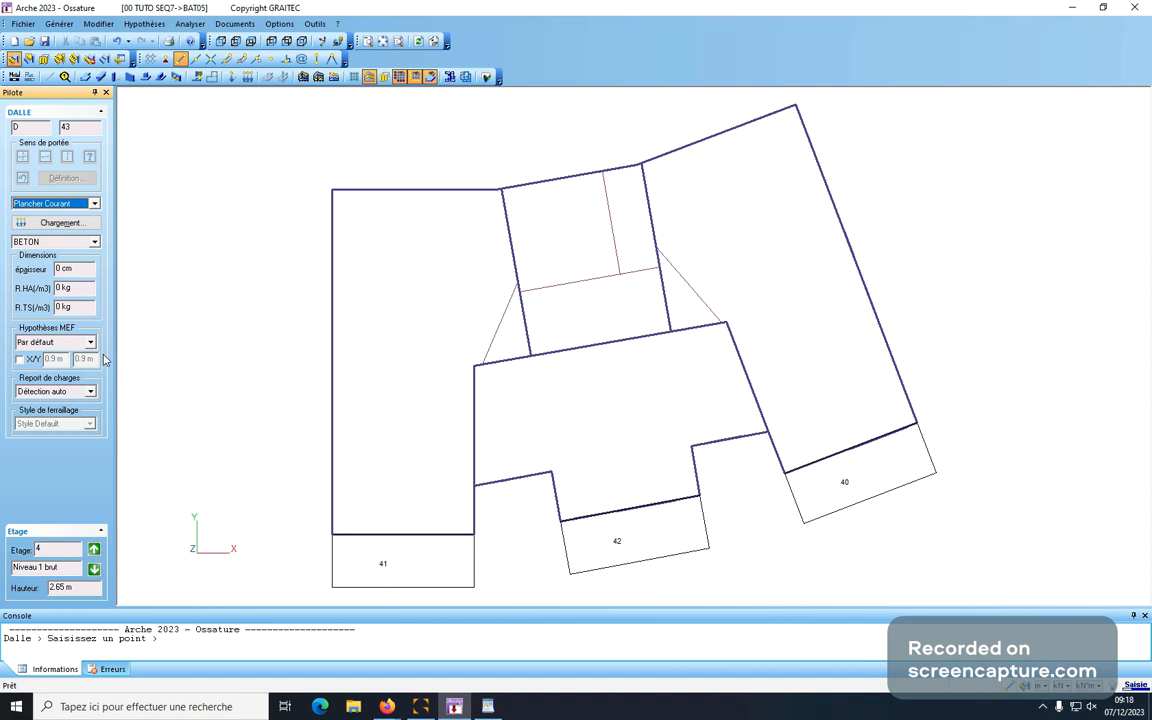
{"action": "left_click", "coordinate": [60, 222]}
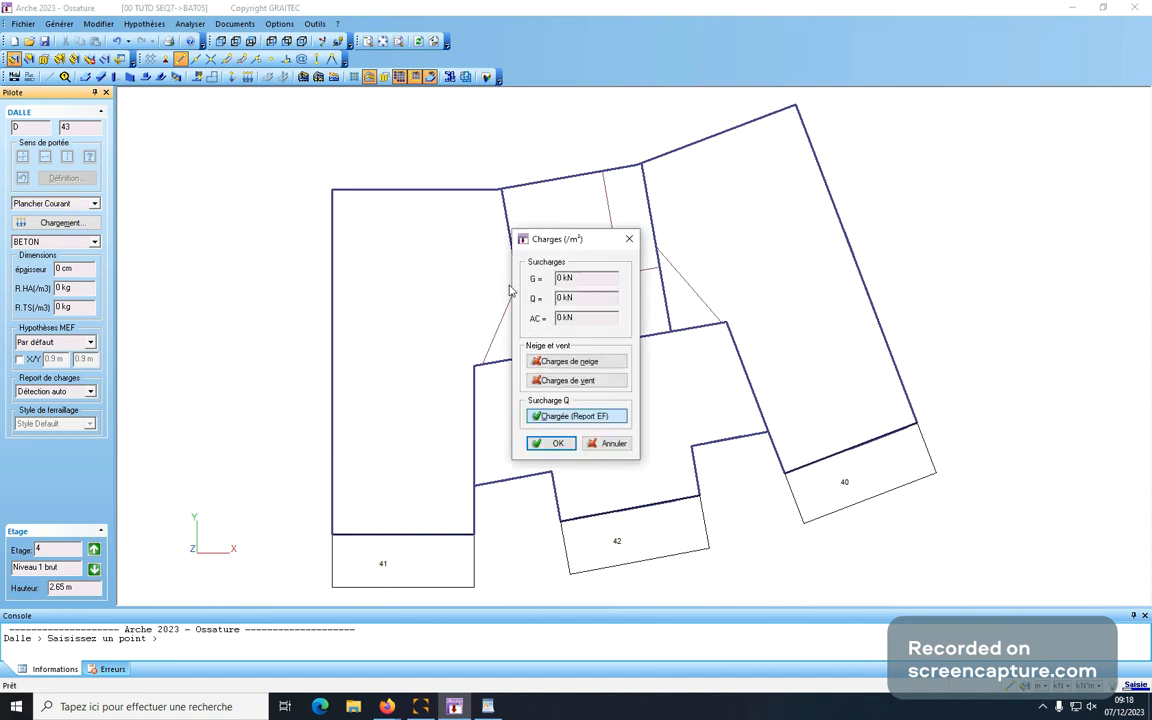
{"action": "left_click_drag", "start_coordinate": [587, 278], "coordinate": [529, 278]}
{"action": "type", "text": "0.1"}
{"action": "left_click_drag", "start_coordinate": [588, 299], "coordinate": [534, 303]}
{"action": "type", "text": "2"}
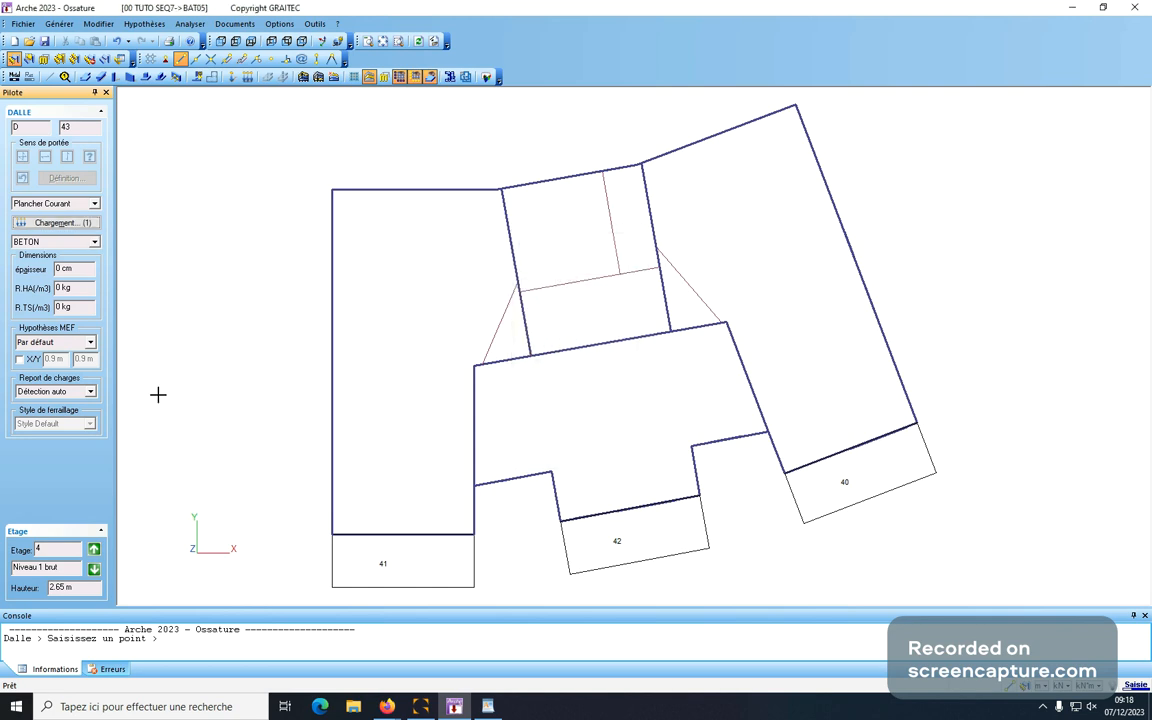
{"action": "key", "text": "Return"}
- Assign the new slab the BétonXC1C25/ material and Lignes de rupture load transfer, keeping its MEF hypothesis at Par défaut
{"action": "left_click", "coordinate": [93, 243]}
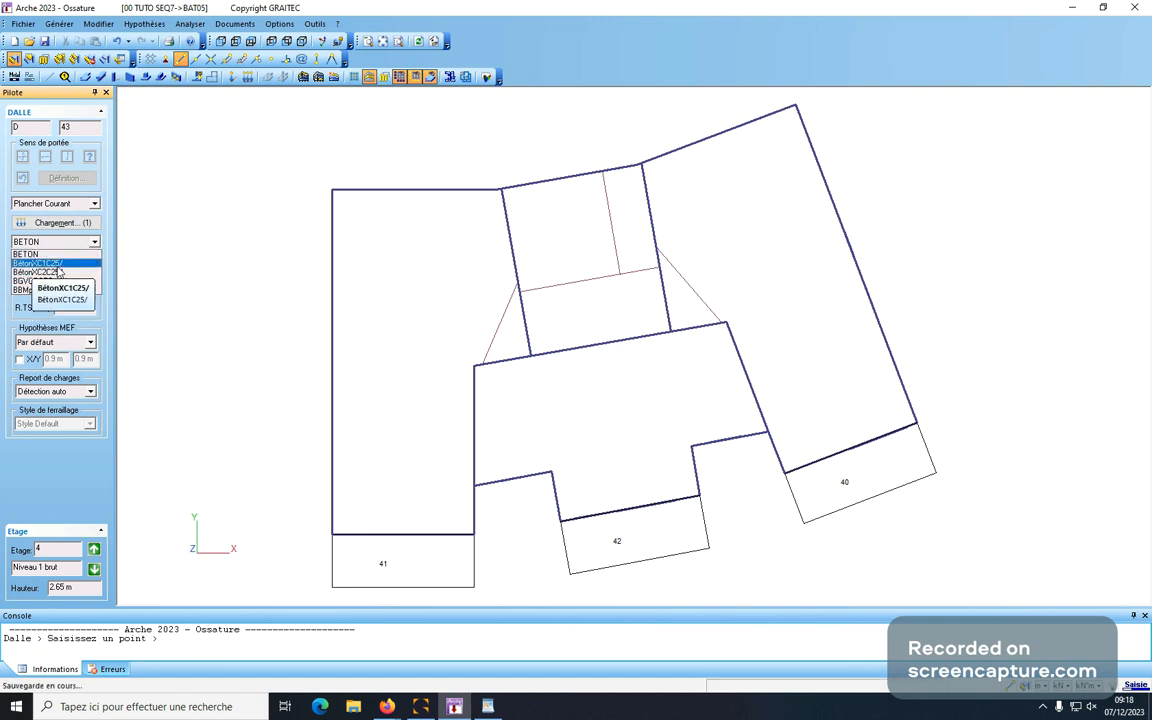
{"action": "left_click", "coordinate": [40, 262]}
{"action": "left_click", "coordinate": [88, 392]}
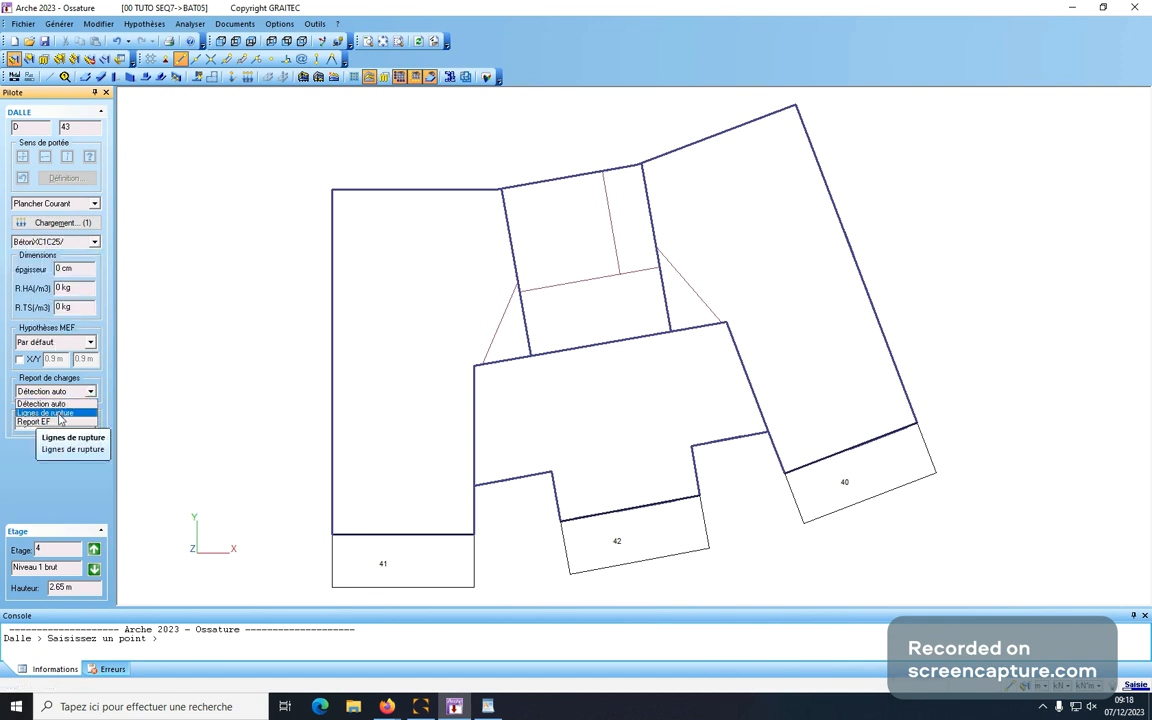
{"action": "left_click", "coordinate": [62, 416]}
{"action": "left_click", "coordinate": [90, 342]}
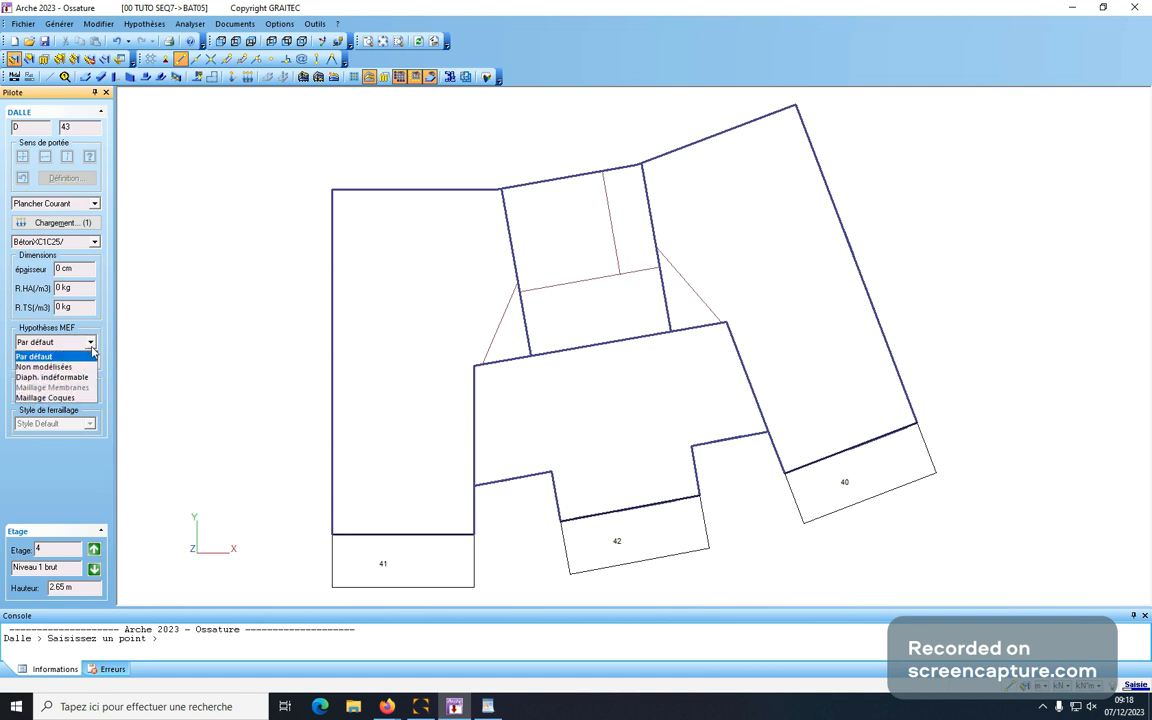
{"action": "left_click", "coordinate": [45, 368]}
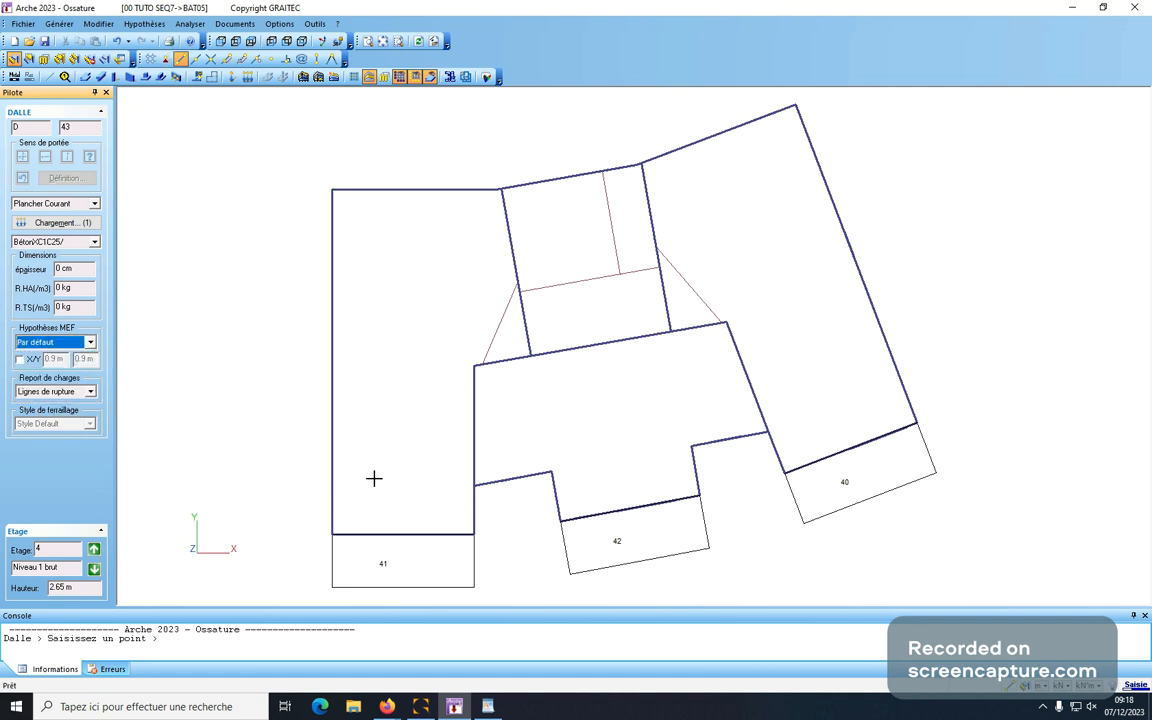
- Draw the new storey 4 slab around the whole building, through the outer corners of the three wings and excluding balcony slabs 40, 41 and 42
{"action": "left_click", "coordinate": [332, 190]}
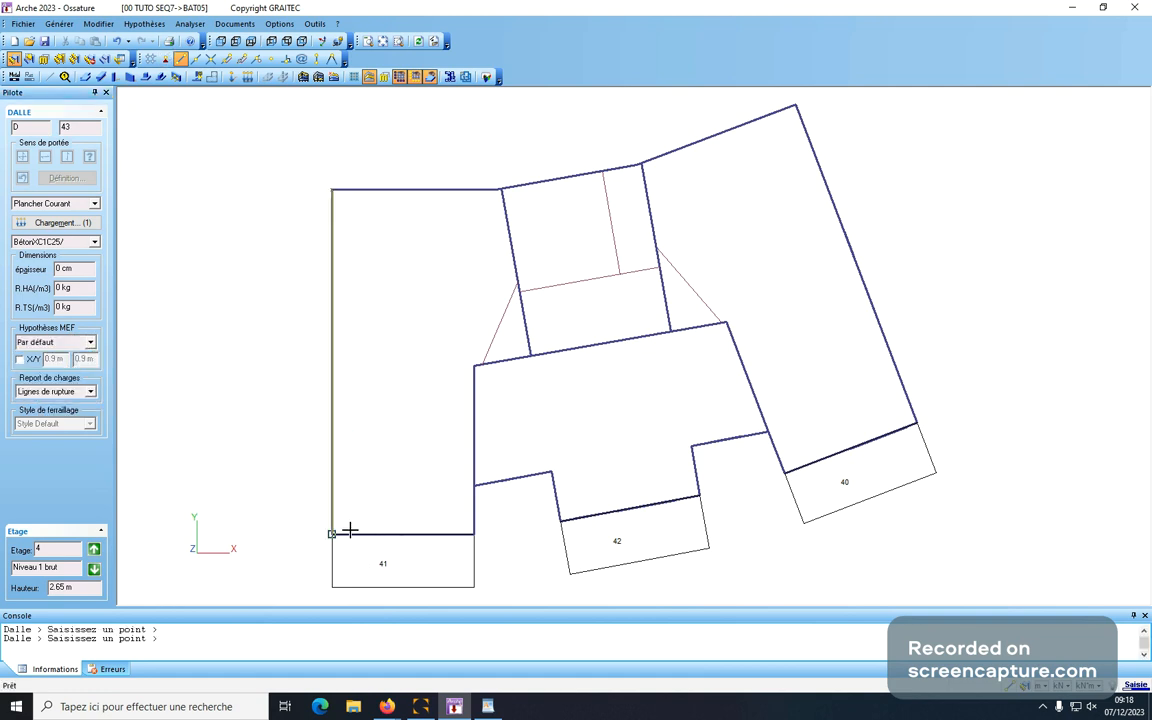
{"action": "left_click", "coordinate": [470, 534]}
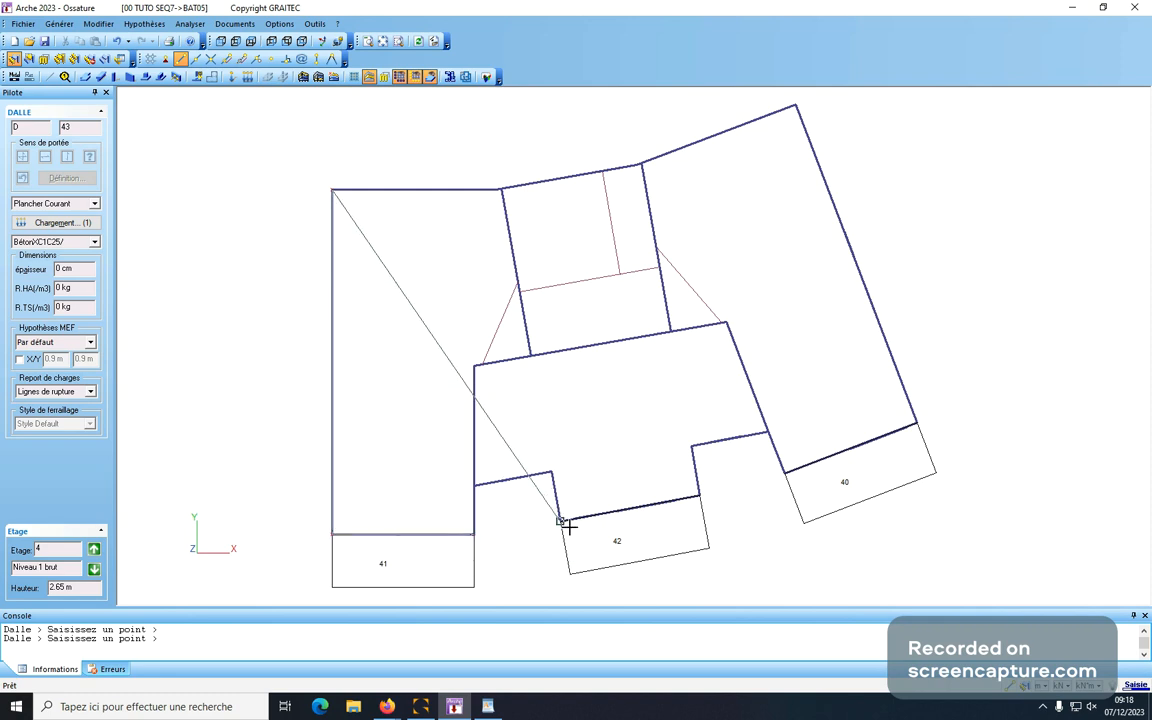
{"action": "left_click", "coordinate": [557, 522]}
{"action": "left_click", "coordinate": [700, 494]}
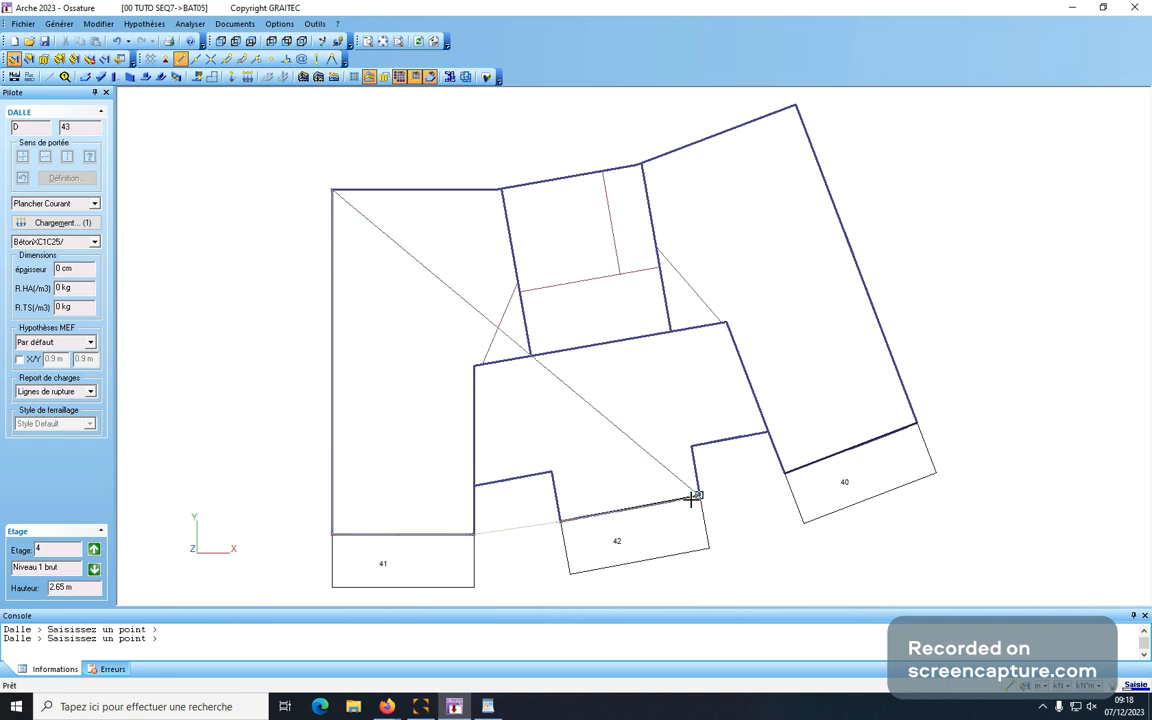
{"action": "left_click", "coordinate": [784, 472]}
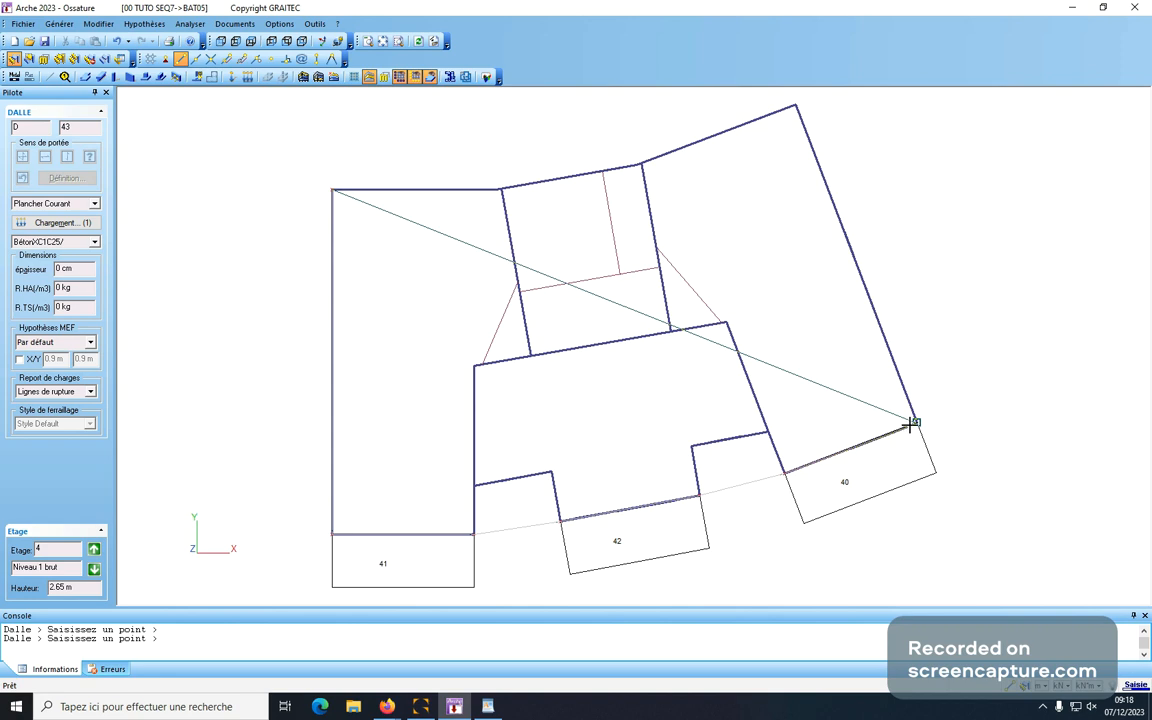
{"action": "left_click", "coordinate": [916, 423]}
{"action": "left_click", "coordinate": [789, 112]}
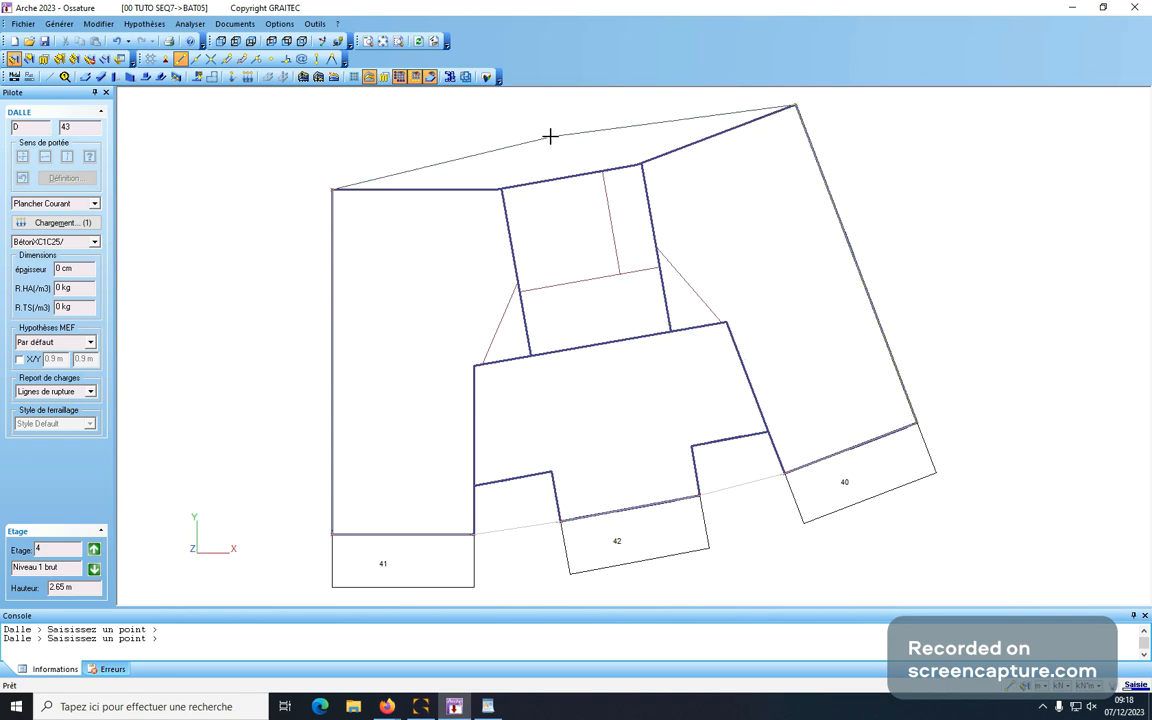
{"action": "right_click", "coordinate": [549, 135]}
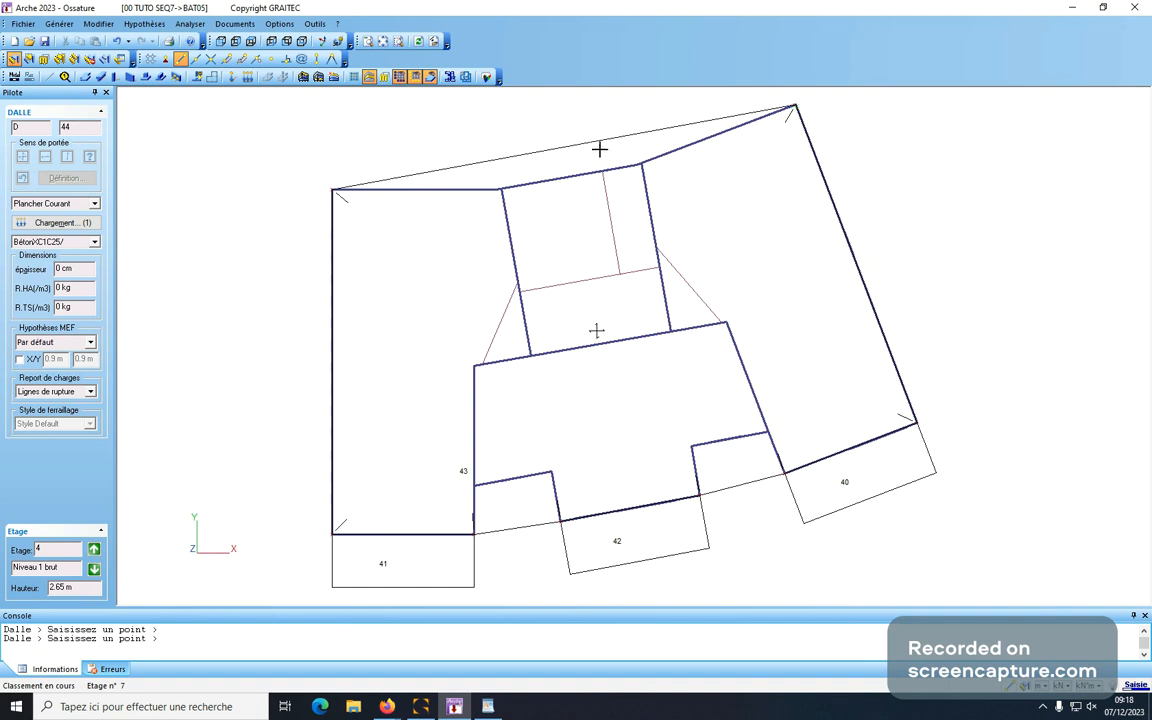
{"action": "key", "text": "Escape"}
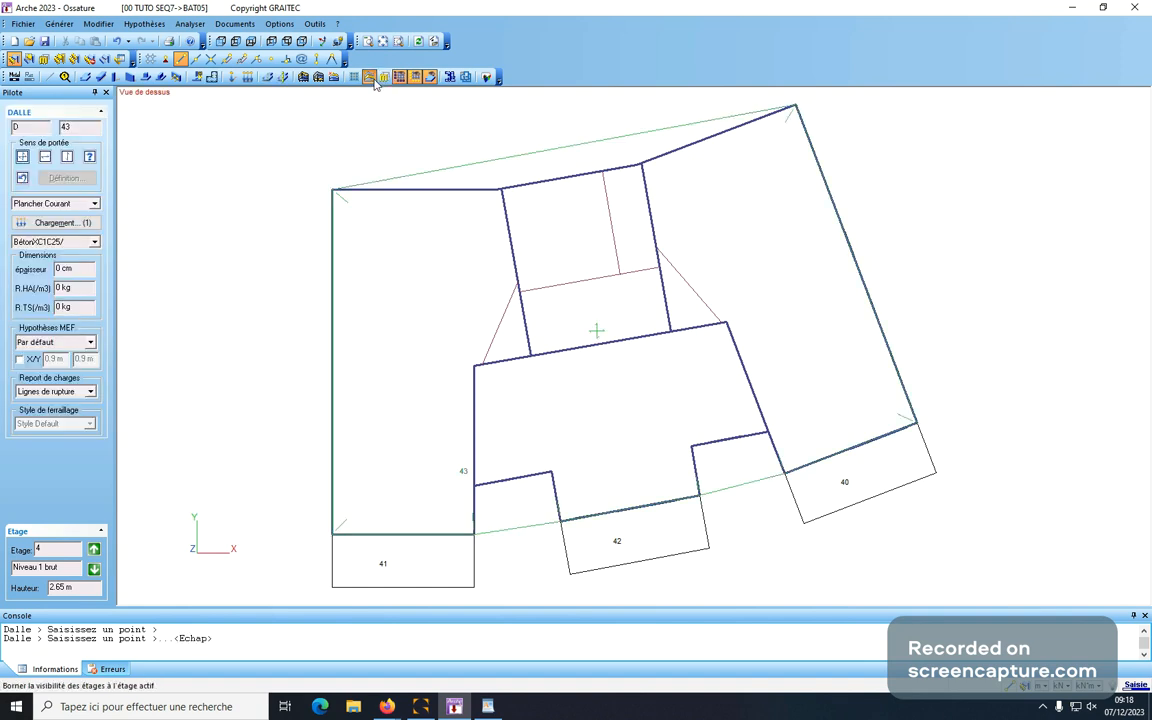
- Split the overall slab along its supports and delete the pieces outside the building: the one beyond the upper facade and slabs 53 and 46
{"action": "left_click", "coordinate": [228, 78]}
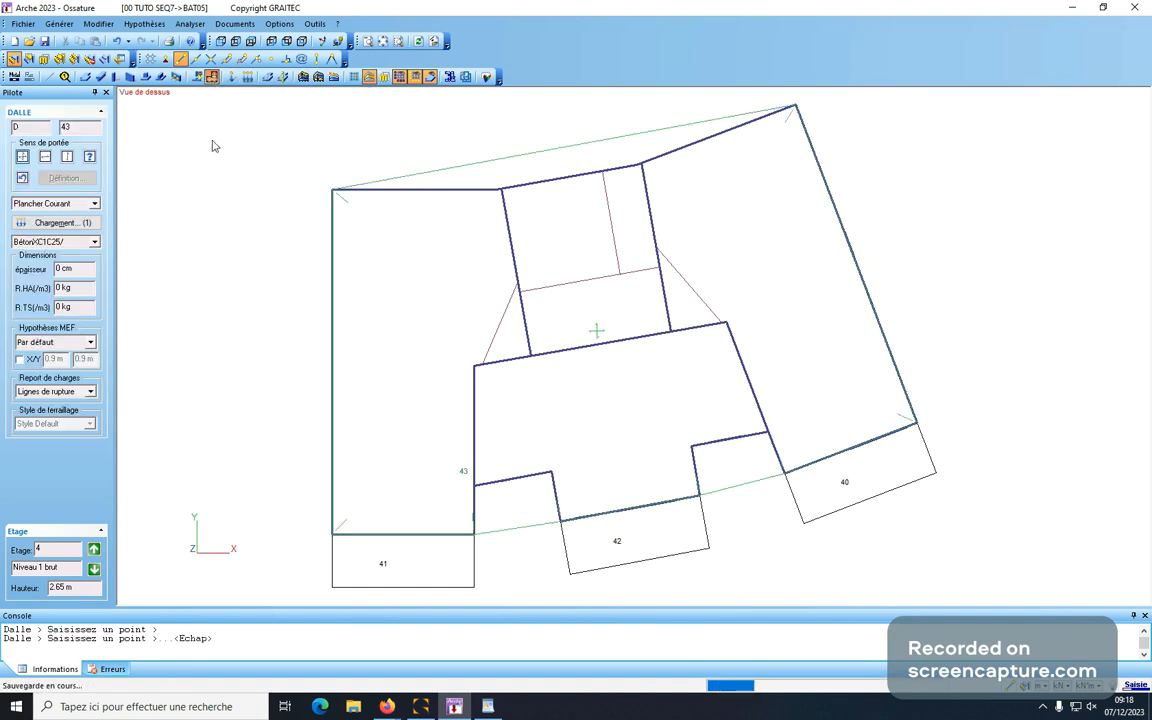
{"action": "left_click", "coordinate": [548, 158]}
{"action": "left_click", "coordinate": [555, 156]}
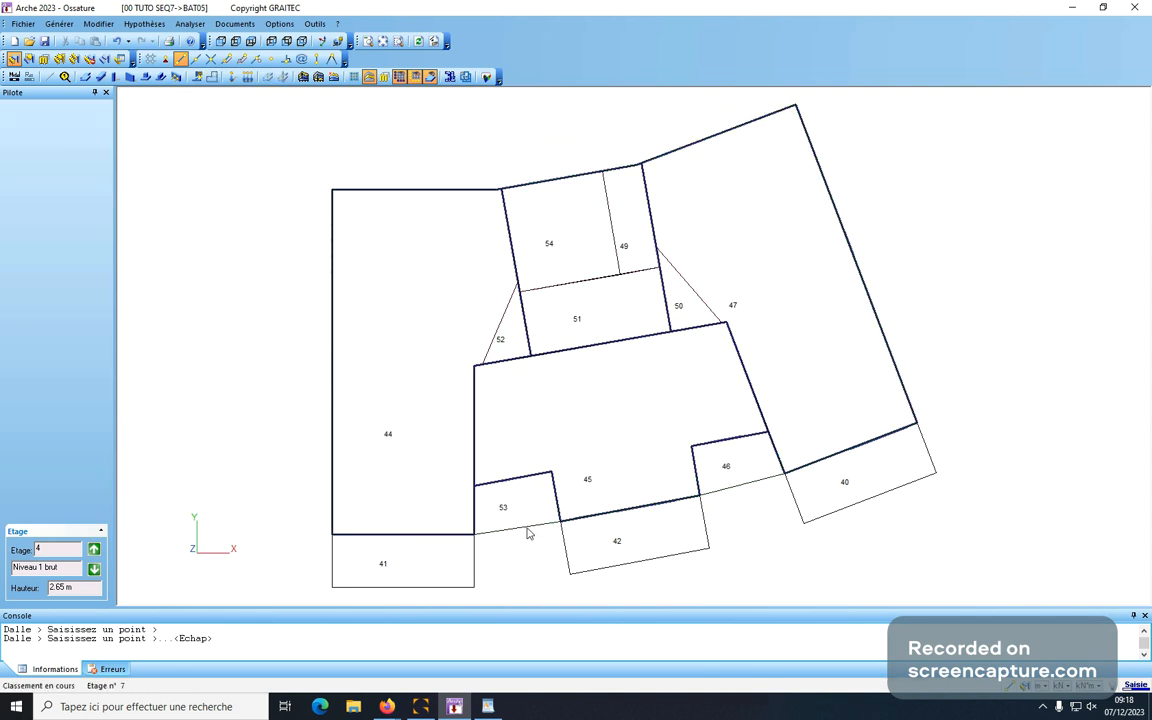
{"action": "left_click", "coordinate": [515, 504]}
{"action": "left_click", "coordinate": [728, 468]}
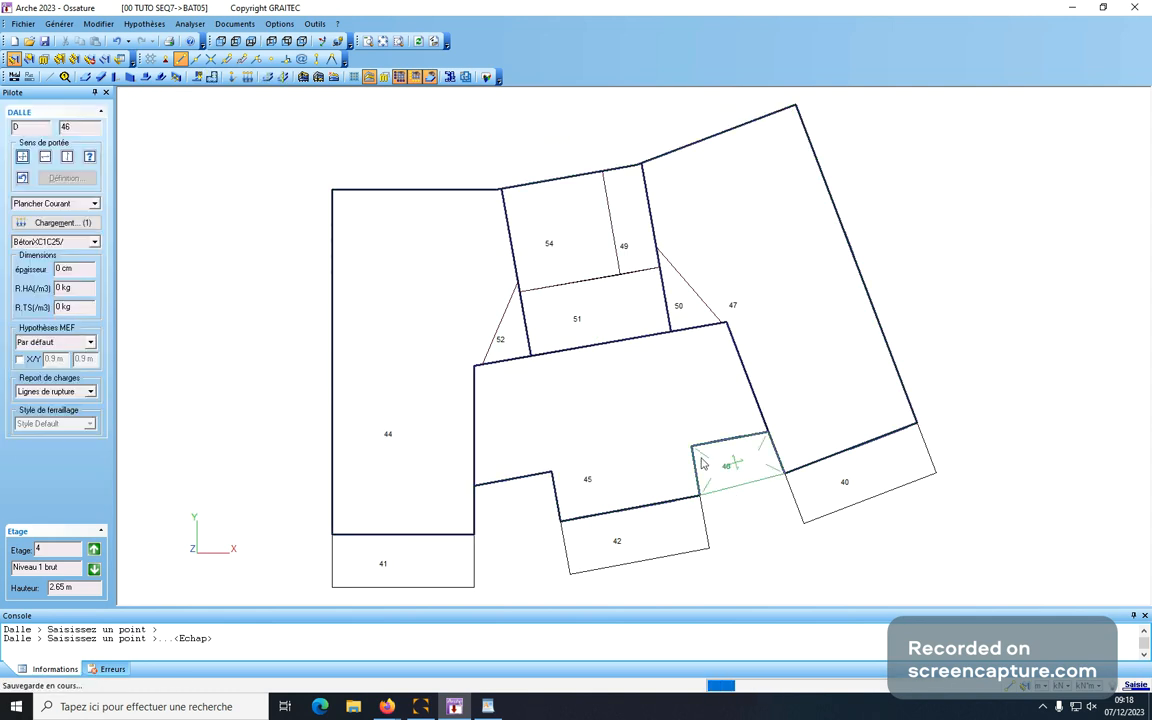
{"action": "left_click", "coordinate": [690, 303]}
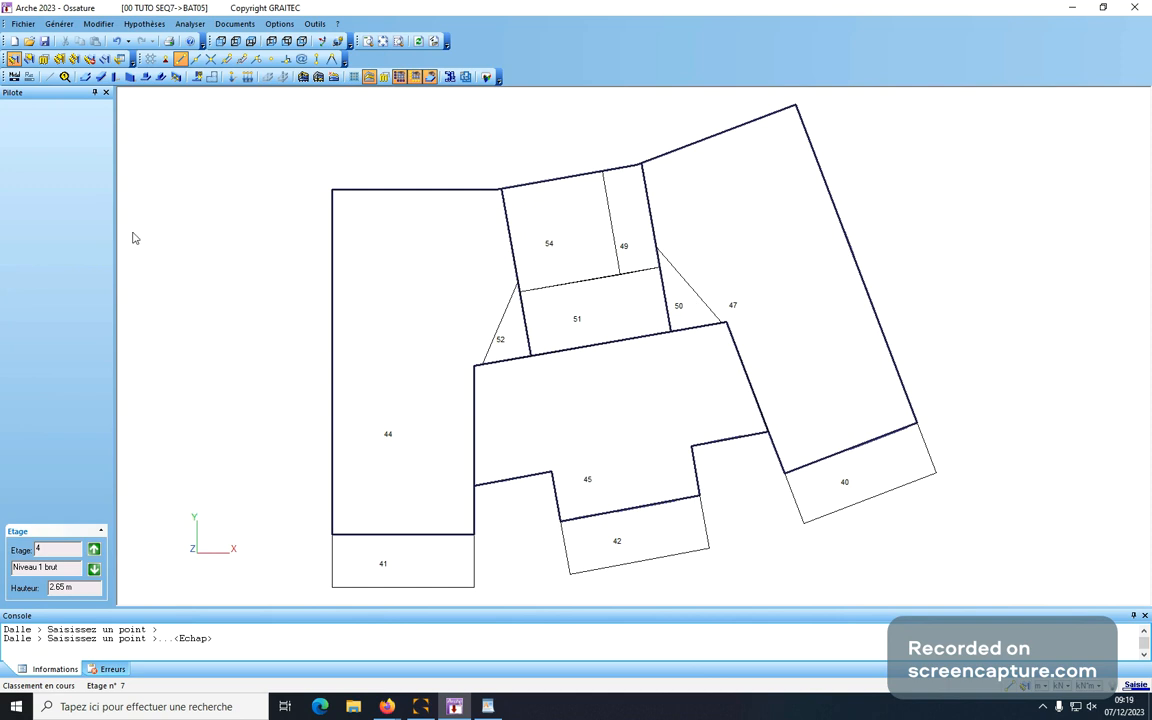
- Switch the model to analysis mode, dismiss the Expertise report and display the rupture lines of the storey 4 slabs
{"action": "left_click", "coordinate": [14, 76]}
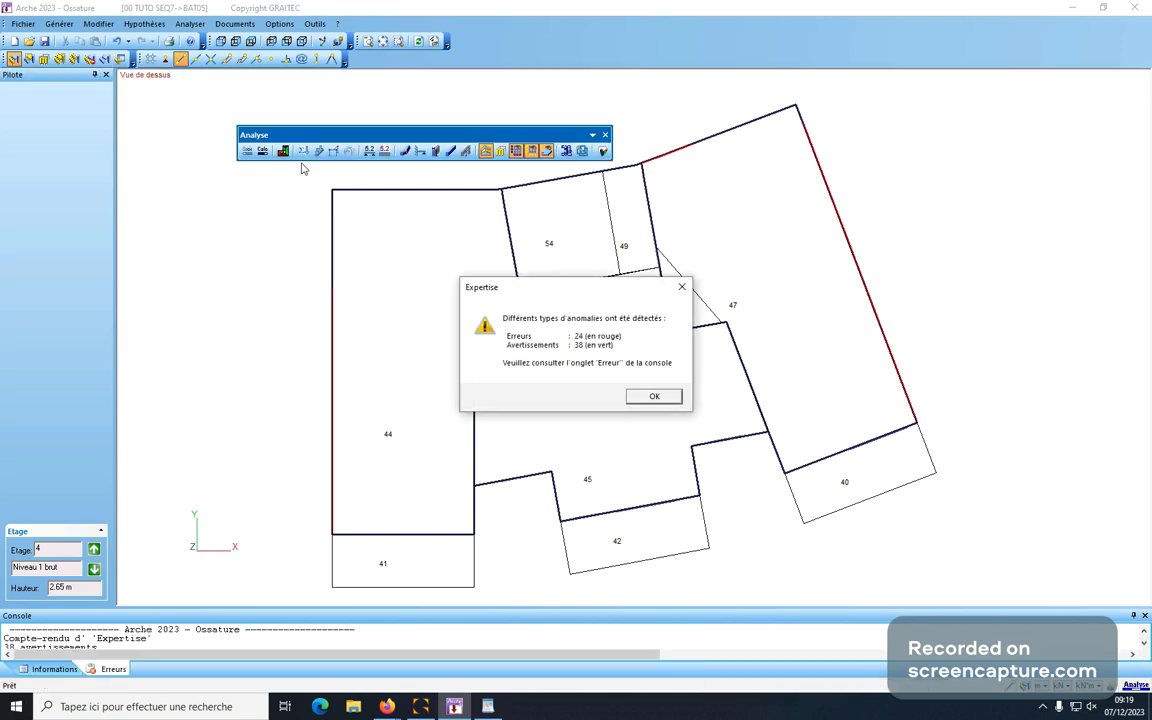
{"action": "left_click", "coordinate": [653, 396]}
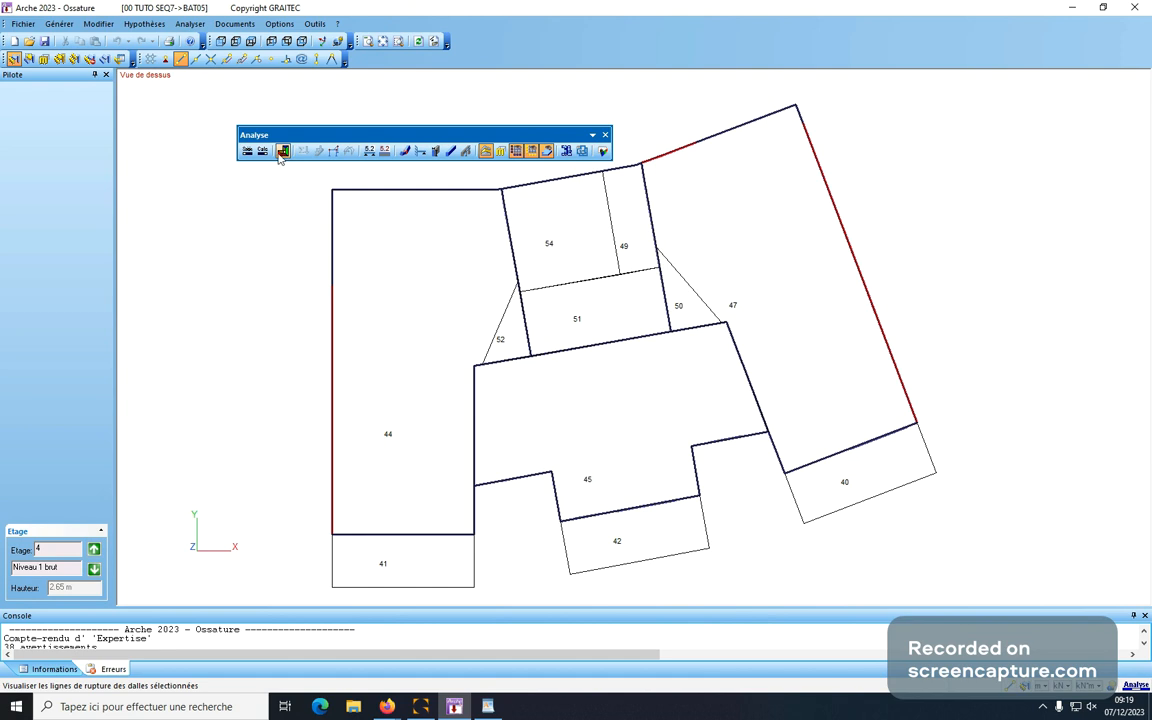
{"action": "left_click", "coordinate": [283, 151]}
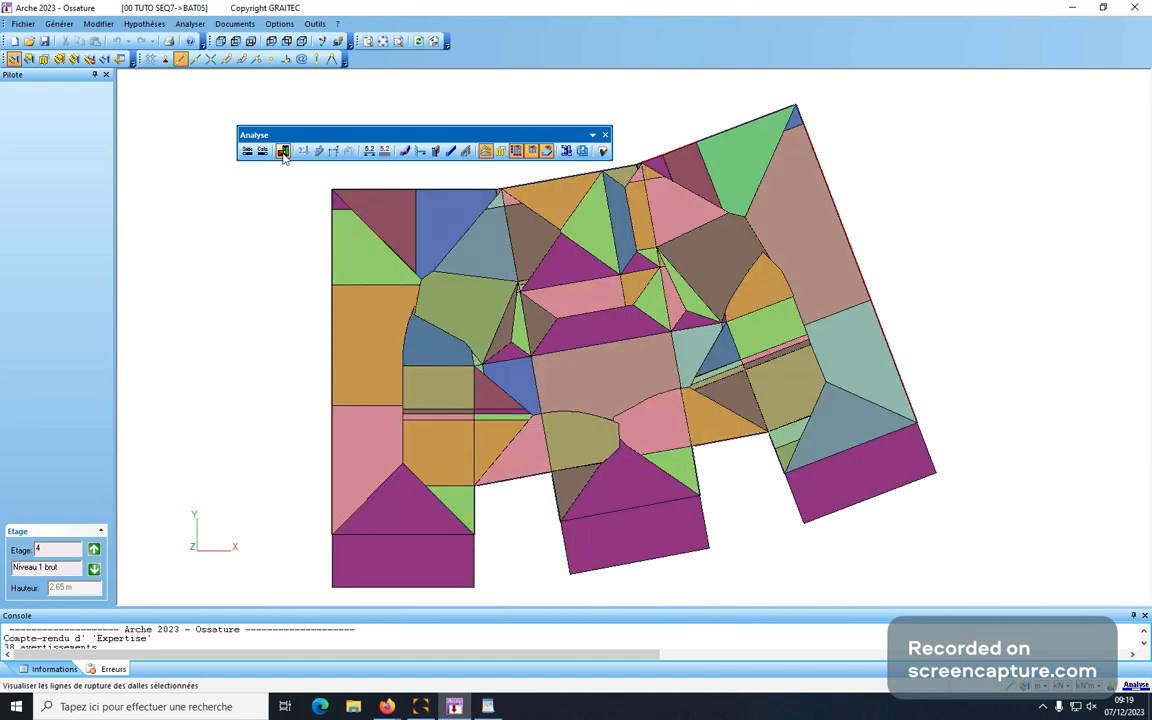